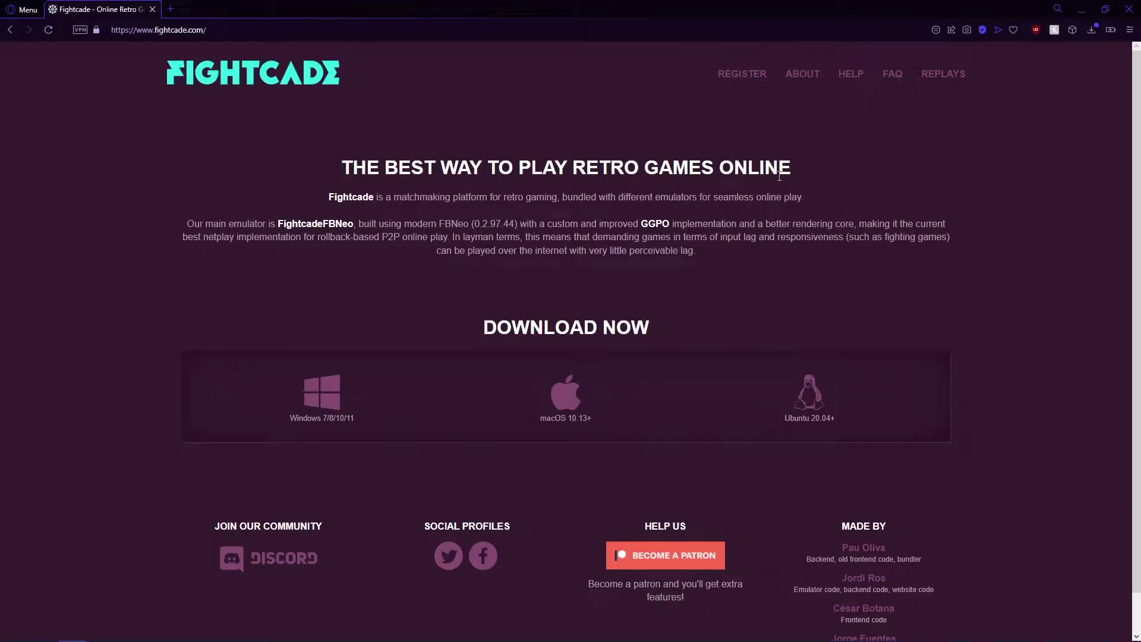
- Download the Windows installer Fightcade-win32-latest.exe from the Fightcade website into Downloads
{"action": "left_click", "coordinate": [743, 73]}
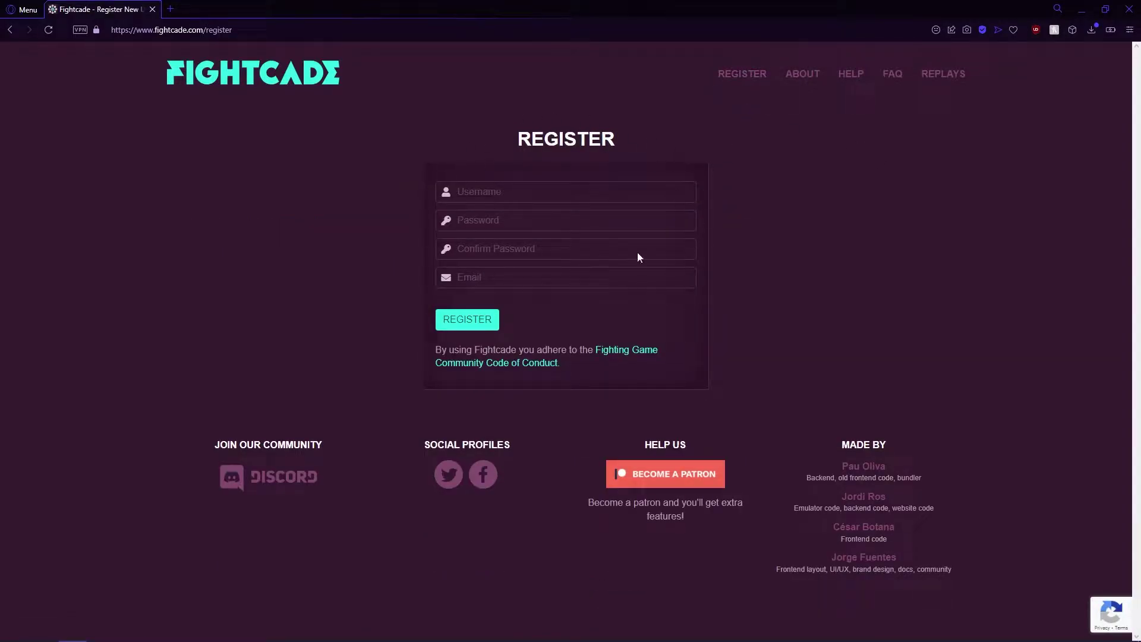
{"action": "left_click", "coordinate": [317, 85]}
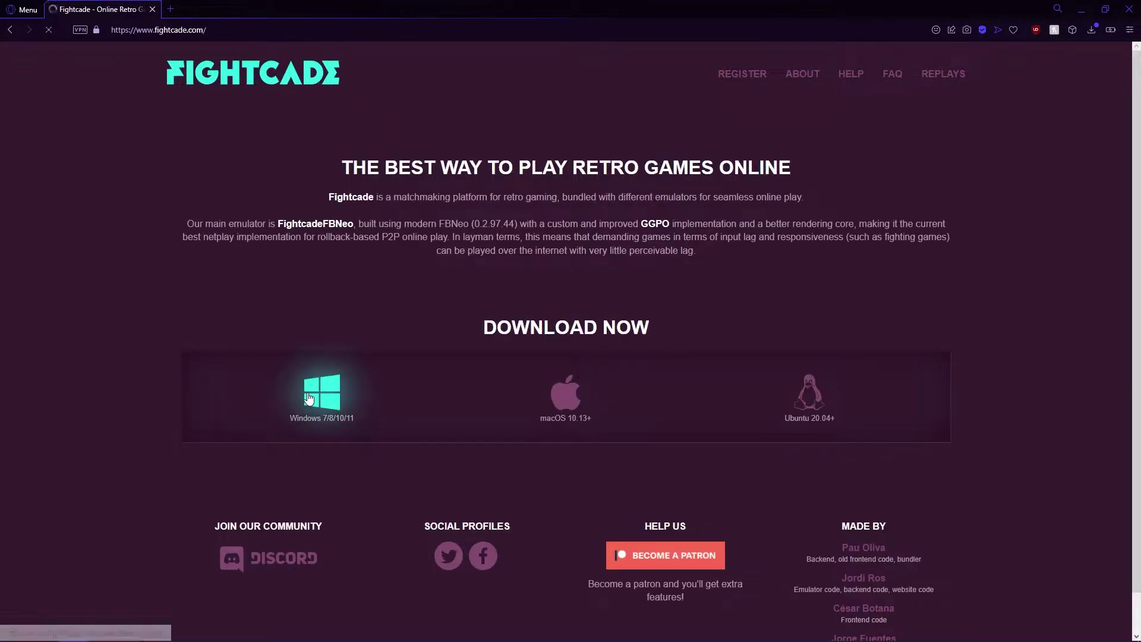
{"action": "left_click", "coordinate": [309, 398]}
{"action": "left_click", "coordinate": [470, 302]}
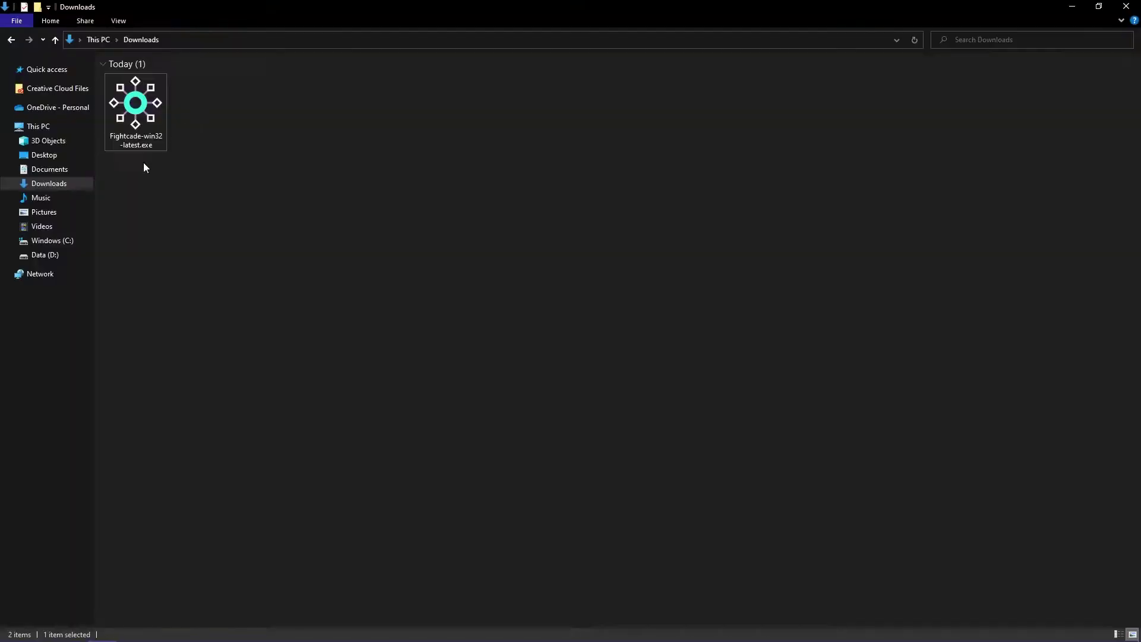
- Create a new folder named Fightcade in Downloads
{"action": "right_click", "coordinate": [67, 272]}
{"action": "mouse_move", "coordinate": [190, 415]}
{"action": "left_click", "coordinate": [236, 420]}
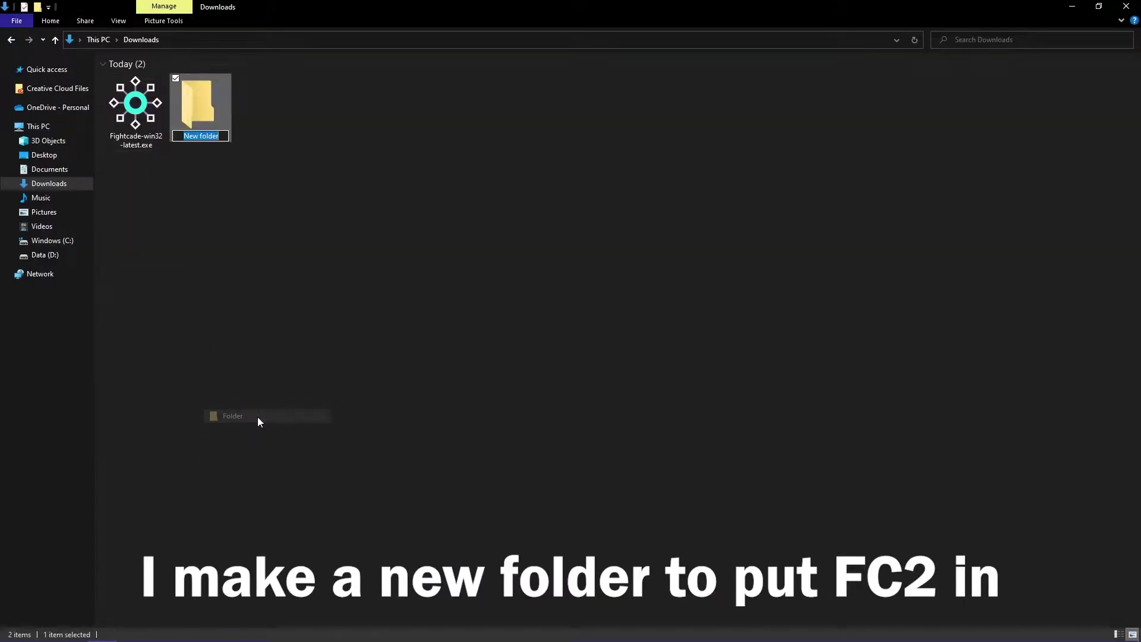
{"action": "type", "text": "Fightcade"}
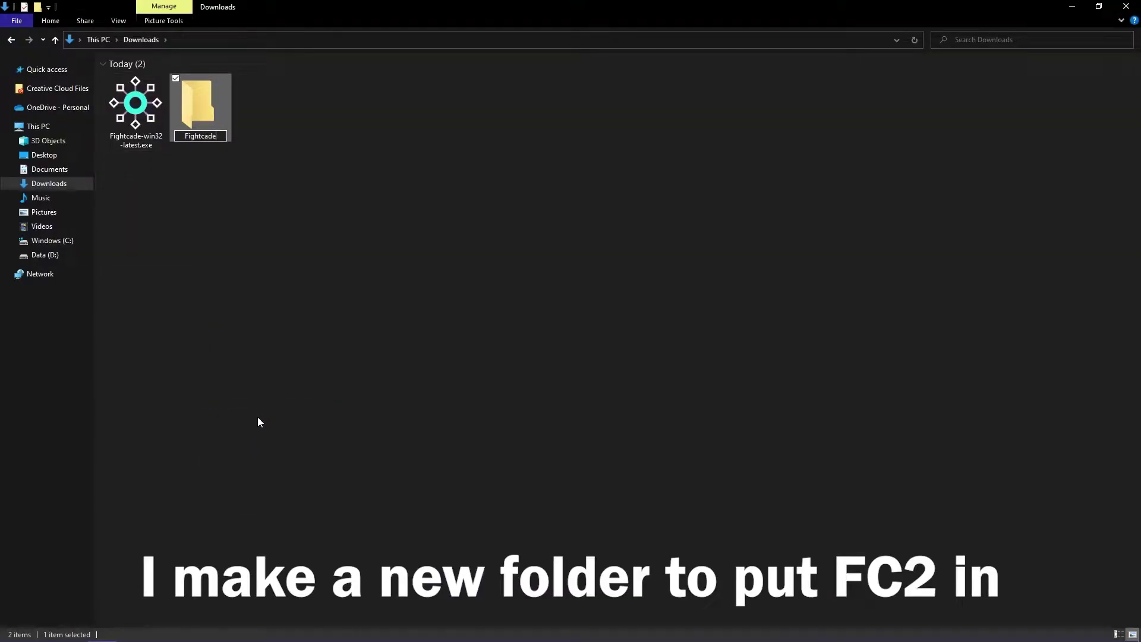
{"action": "key", "text": "Return"}
- Run the Fightcade installer with Downloads\Fightcade as the installation folder
{"action": "double_click", "coordinate": [137, 140]}
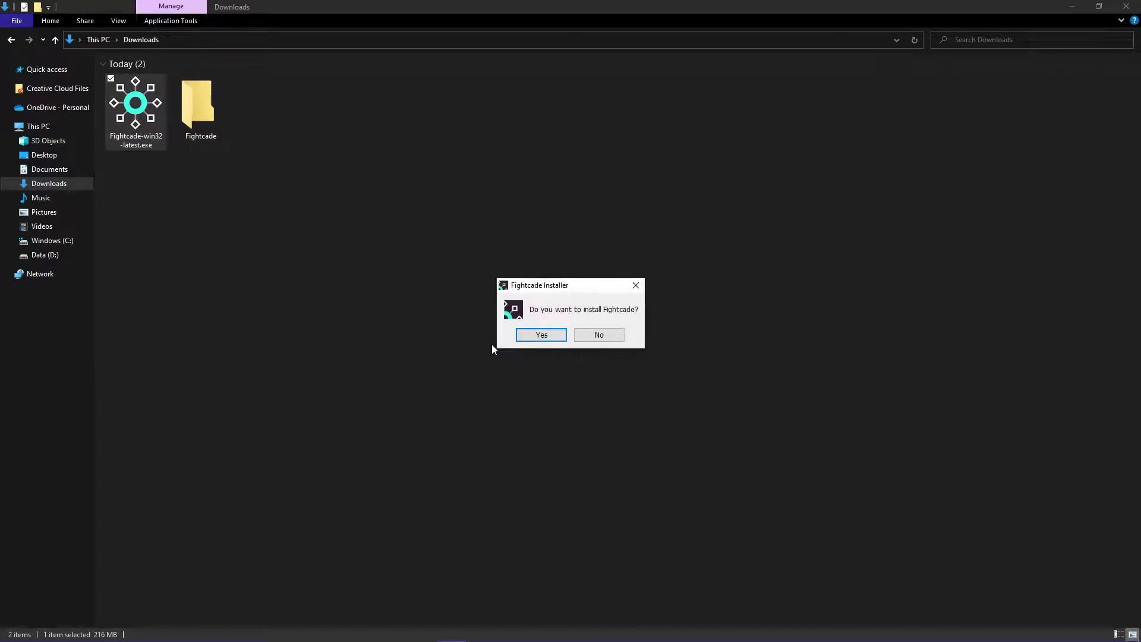
{"action": "left_click", "coordinate": [541, 335]}
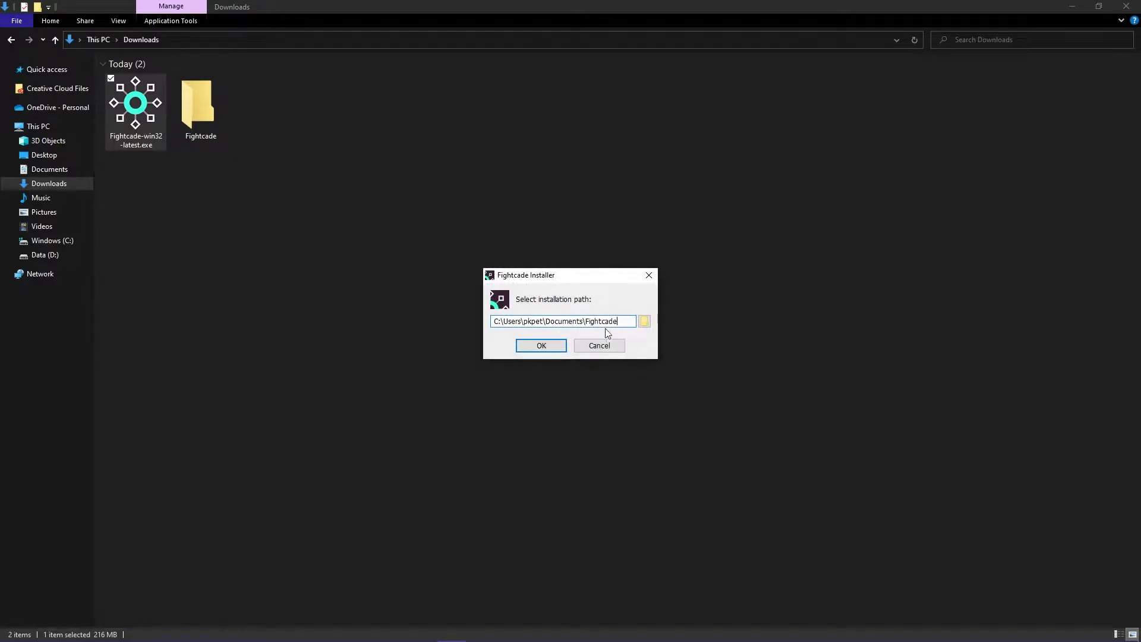
{"action": "left_click", "coordinate": [642, 322]}
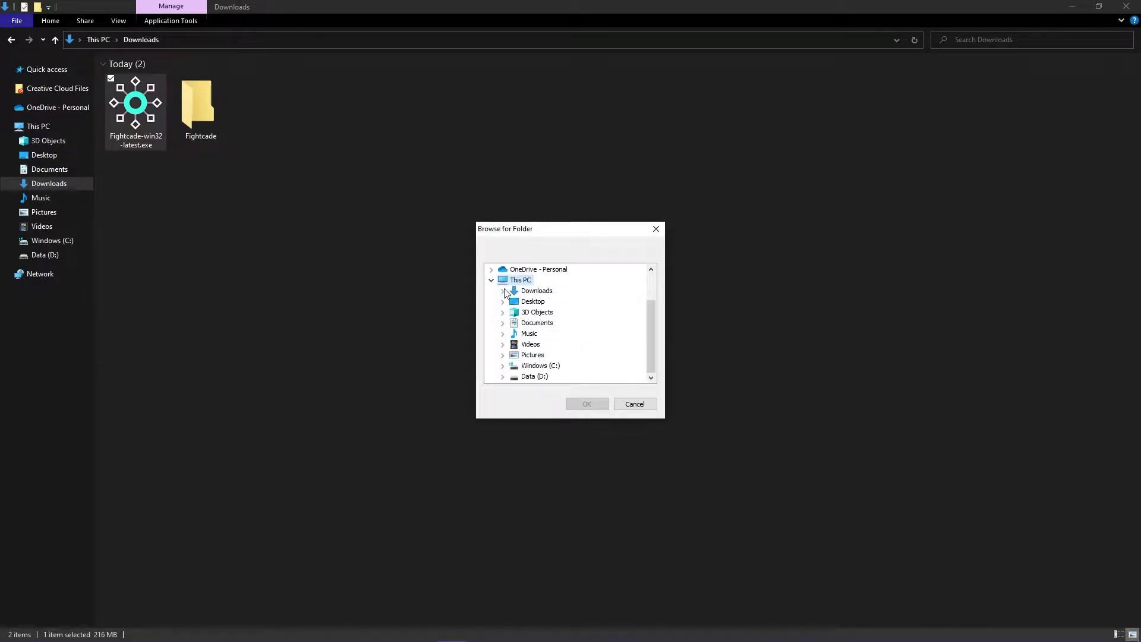
{"action": "left_click", "coordinate": [502, 290]}
{"action": "left_click", "coordinate": [546, 302]}
{"action": "left_click", "coordinate": [580, 405]}
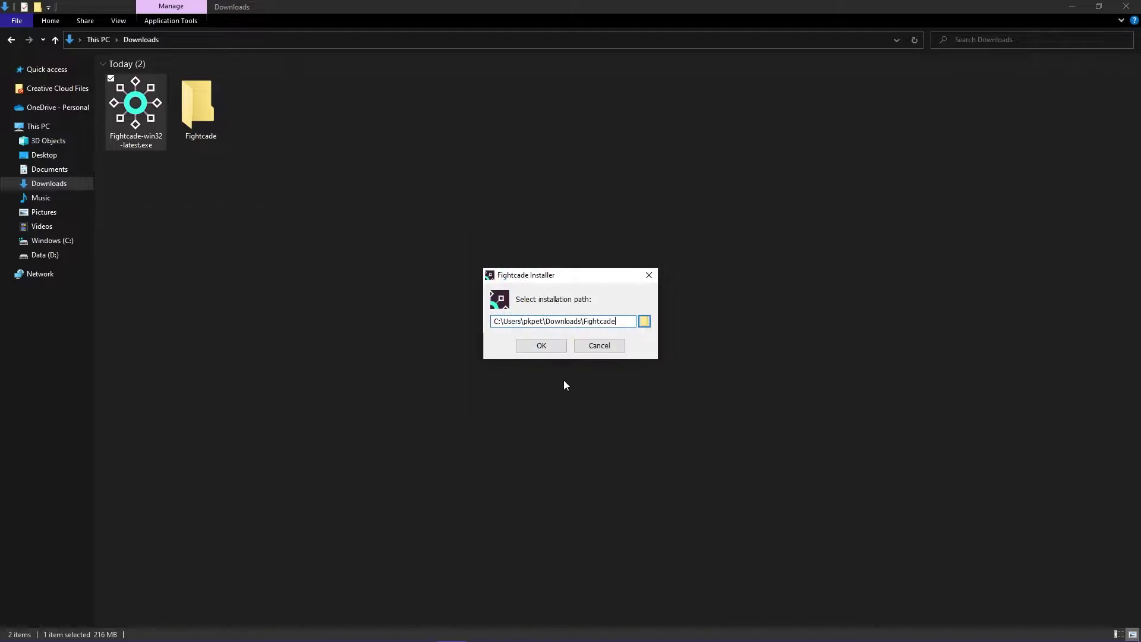
{"action": "left_click", "coordinate": [542, 346]}
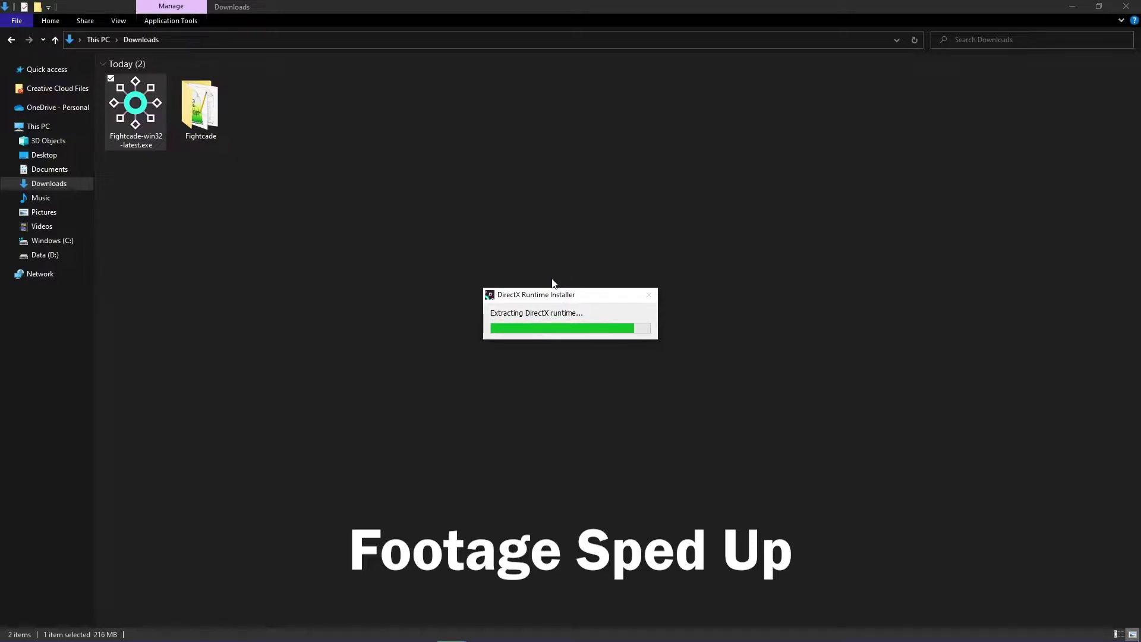
- Accept the DirectX licence, install and finish the runtime, then dismiss the Fightcade installed message
{"action": "left_click", "coordinate": [170, 188]}
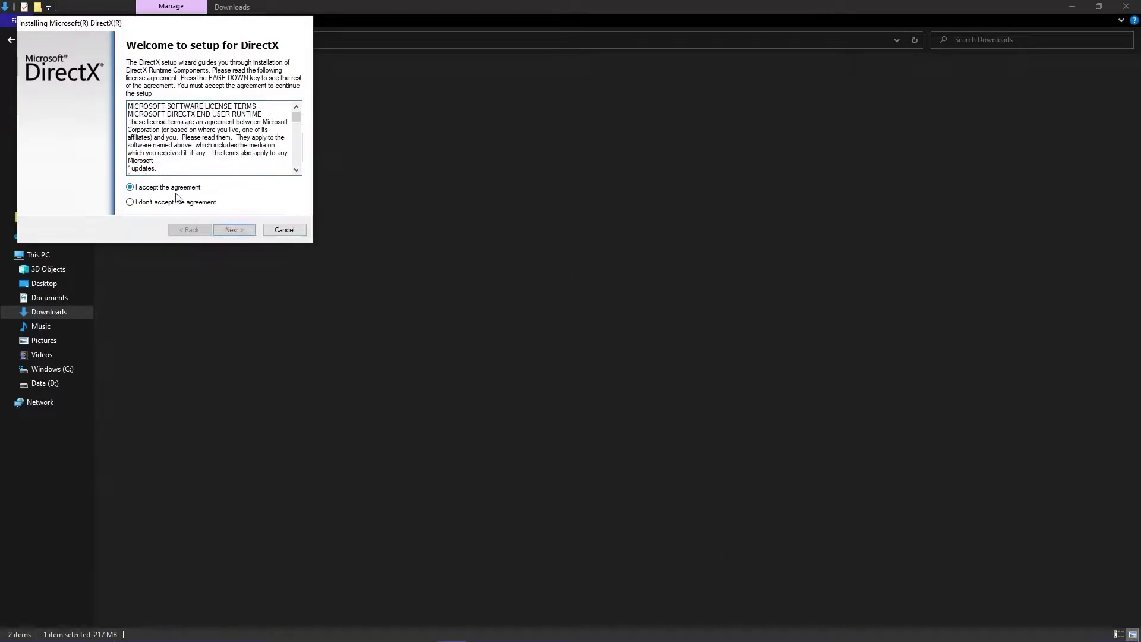
{"action": "left_click", "coordinate": [226, 233]}
{"action": "left_click", "coordinate": [239, 230]}
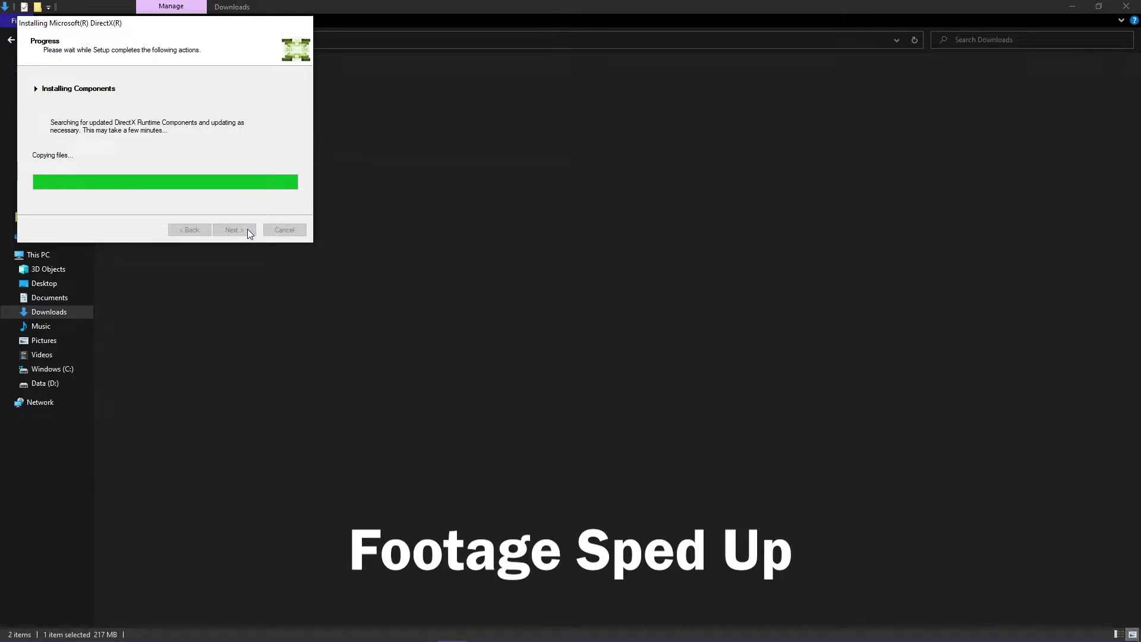
{"action": "left_click", "coordinate": [247, 230]}
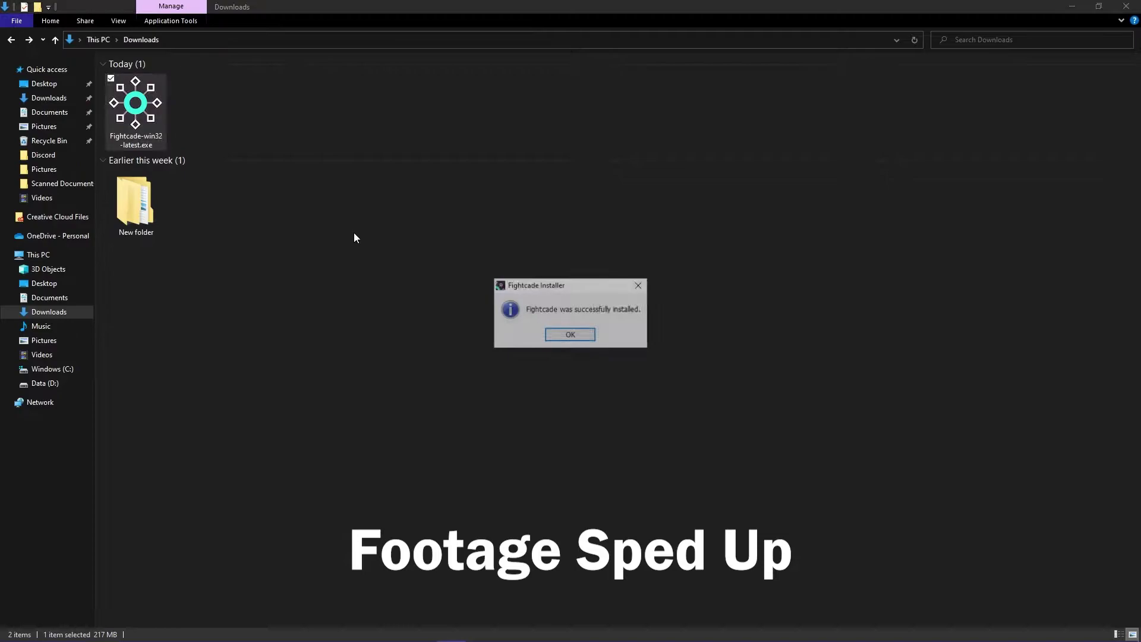
{"action": "left_click", "coordinate": [581, 334]}
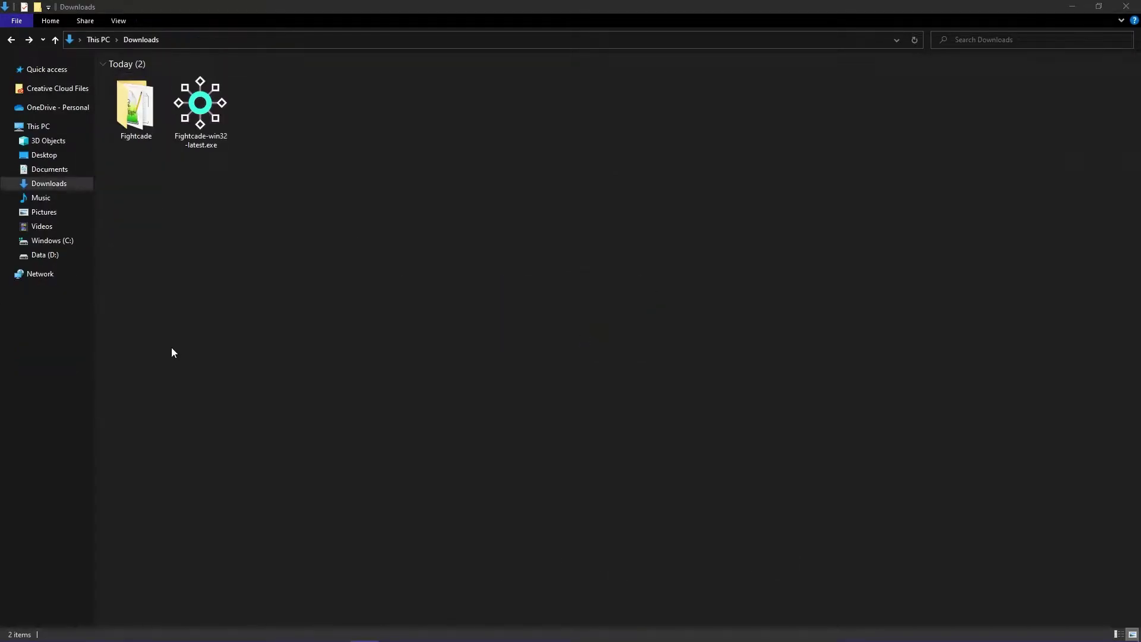
- Open the Fightcade folder and log in with the account's username and password
{"action": "double_click", "coordinate": [132, 111]}
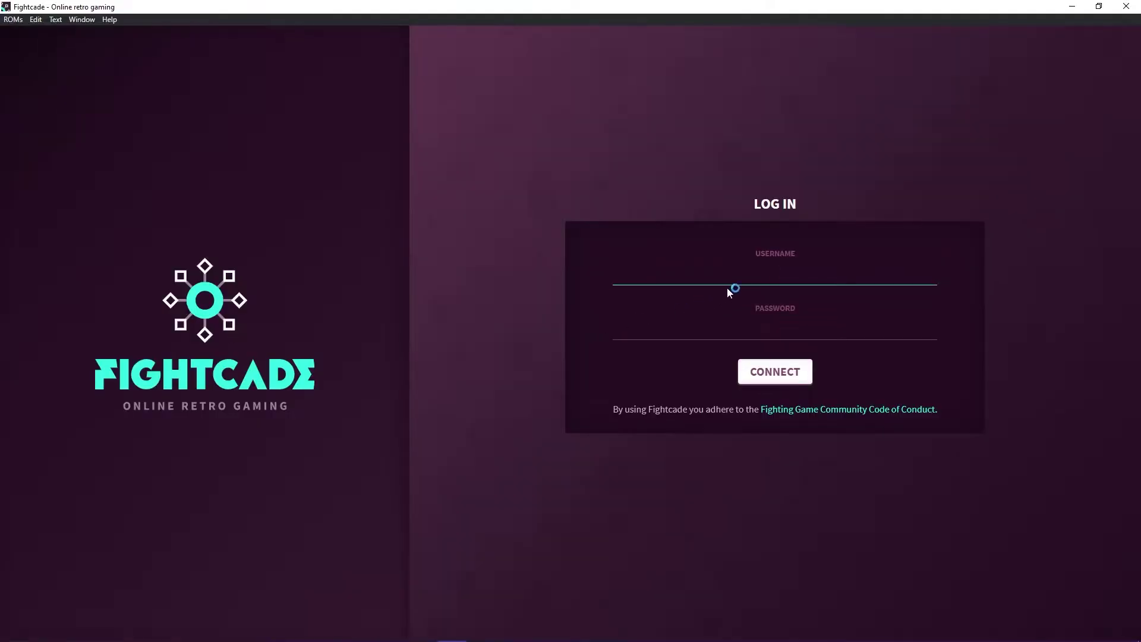
{"action": "type", "text": "Komerican Blues"}
{"action": "left_click", "coordinate": [825, 331]}
{"action": "type", "text": "••••••"}
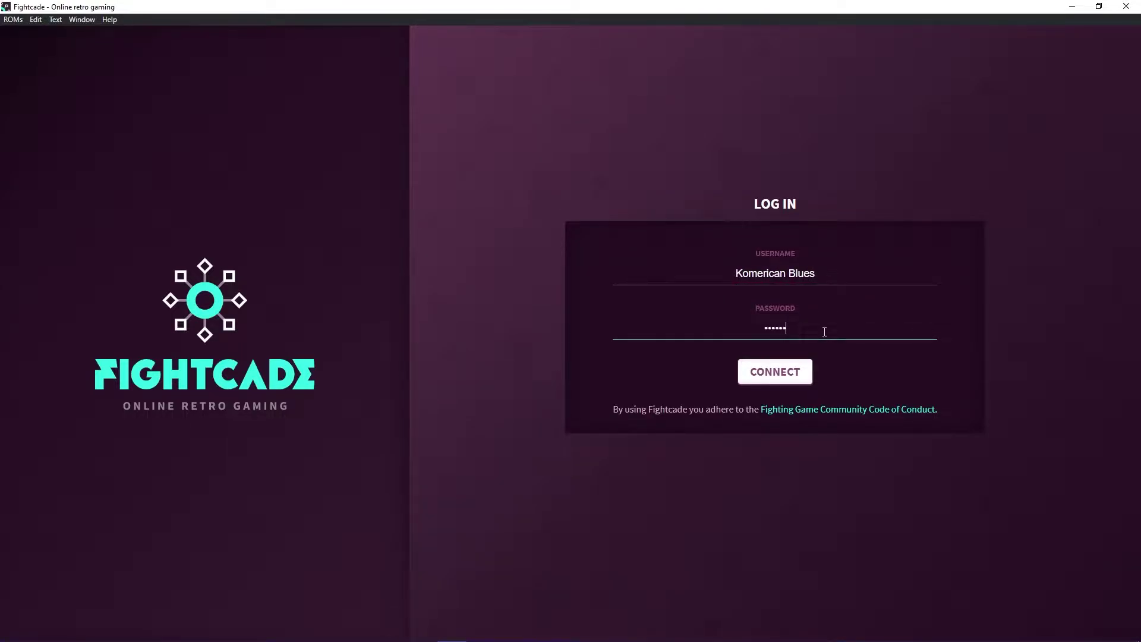
{"action": "type", "text": "•••"}
{"action": "key", "text": "Return"}
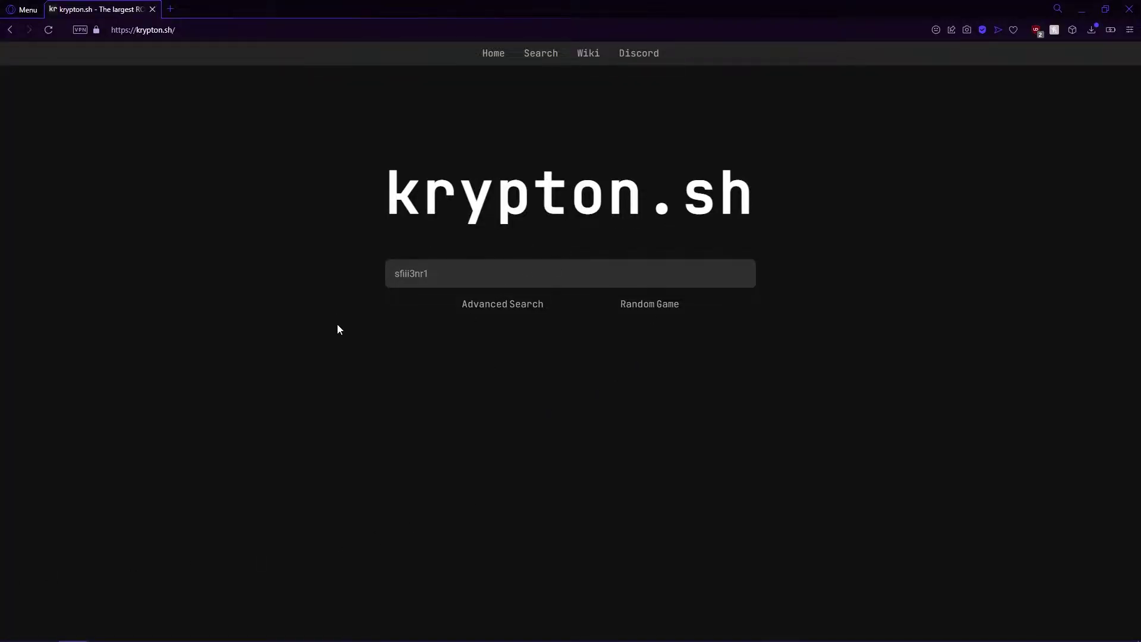
- Search krypton.sh for jojobanr1 and save jojobanr1.zip into Downloads
{"action": "left_click", "coordinate": [545, 281]}
{"action": "type", "text": "j"}
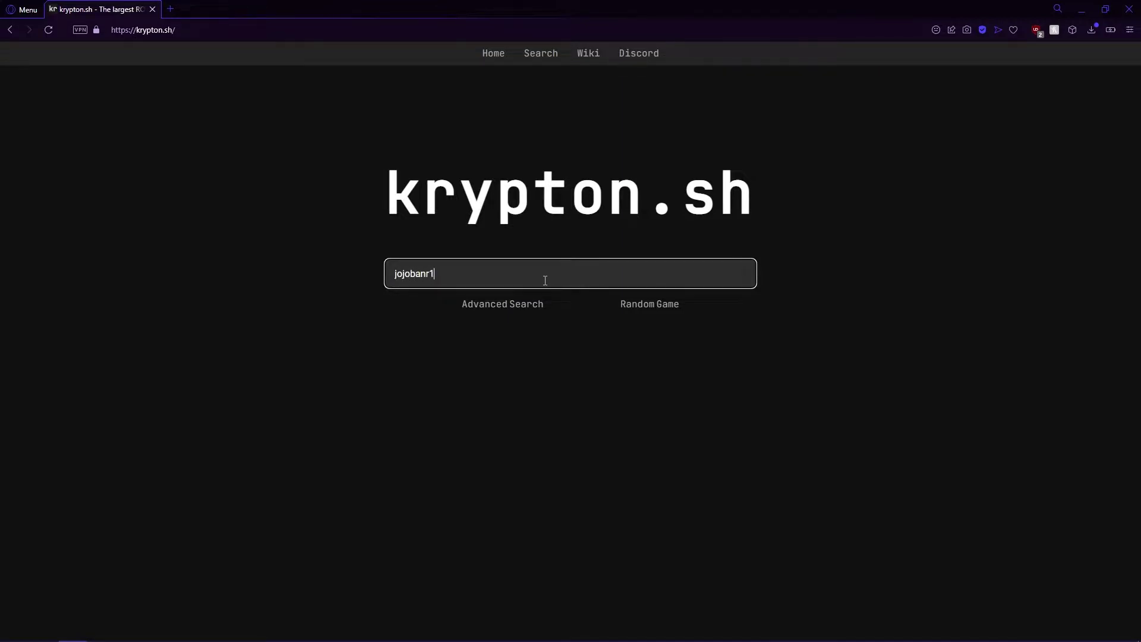
{"action": "type", "text": "ojobanr1"}
{"action": "key", "text": "Return"}
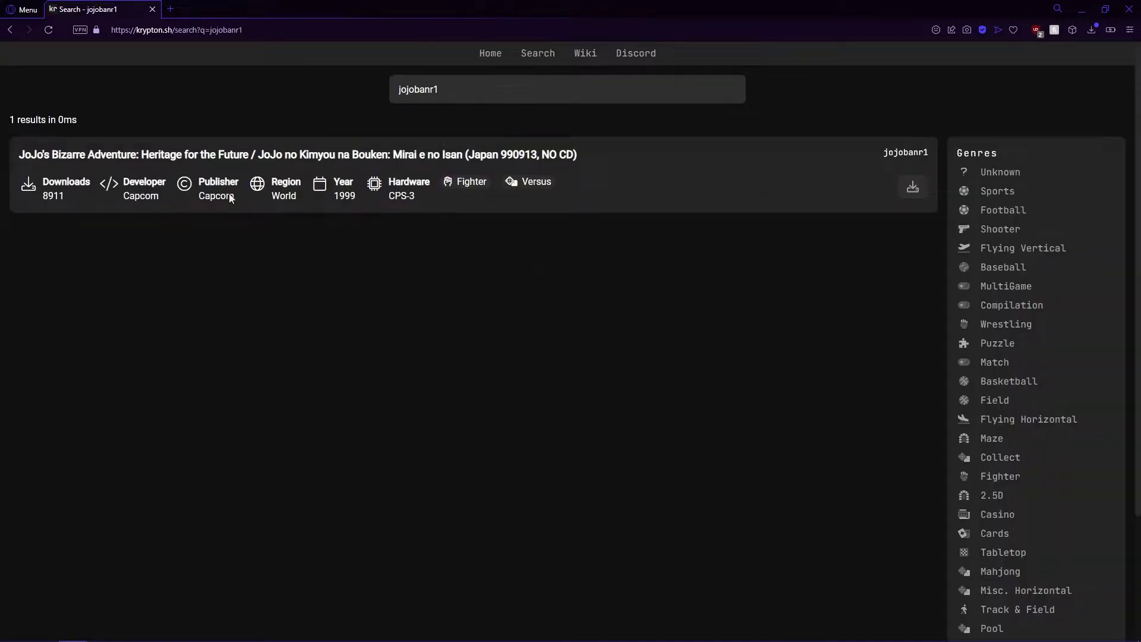
{"action": "left_click", "coordinate": [902, 188]}
{"action": "left_click", "coordinate": [700, 310]}
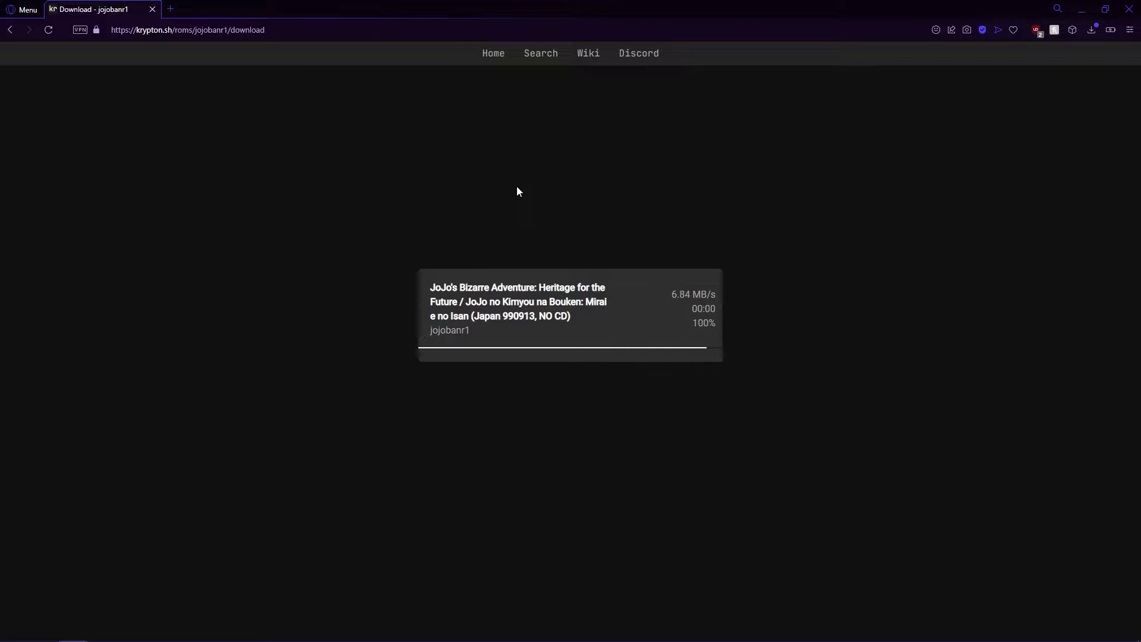
{"action": "left_click", "coordinate": [470, 301]}
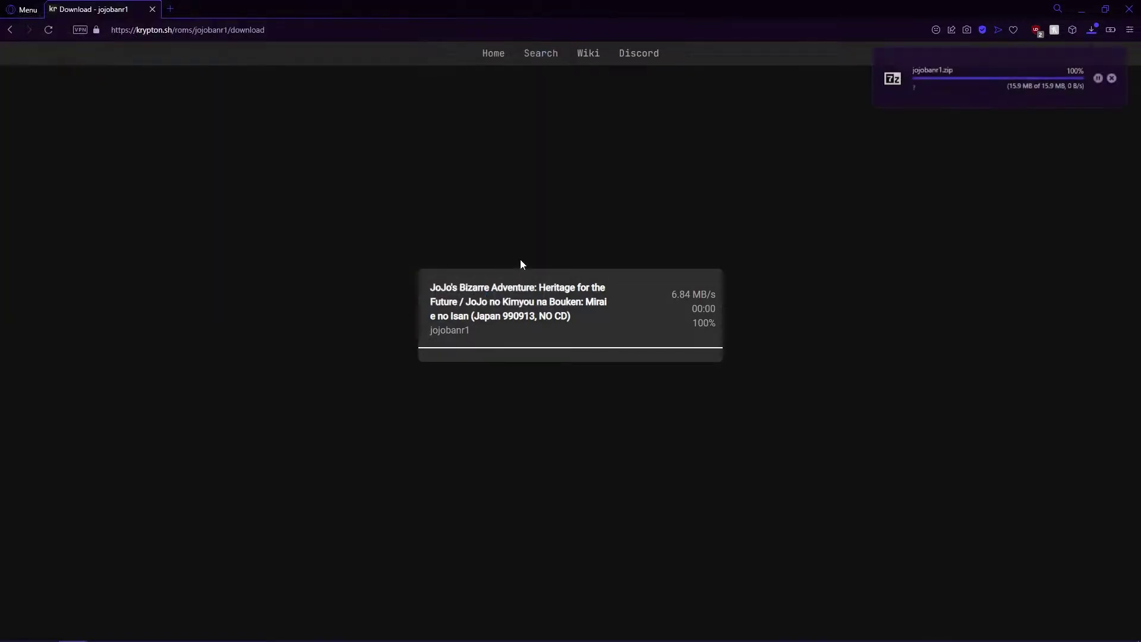
- Search for jojoba and save jojoba.zip into Downloads
{"action": "key", "text": "alt+Left"}
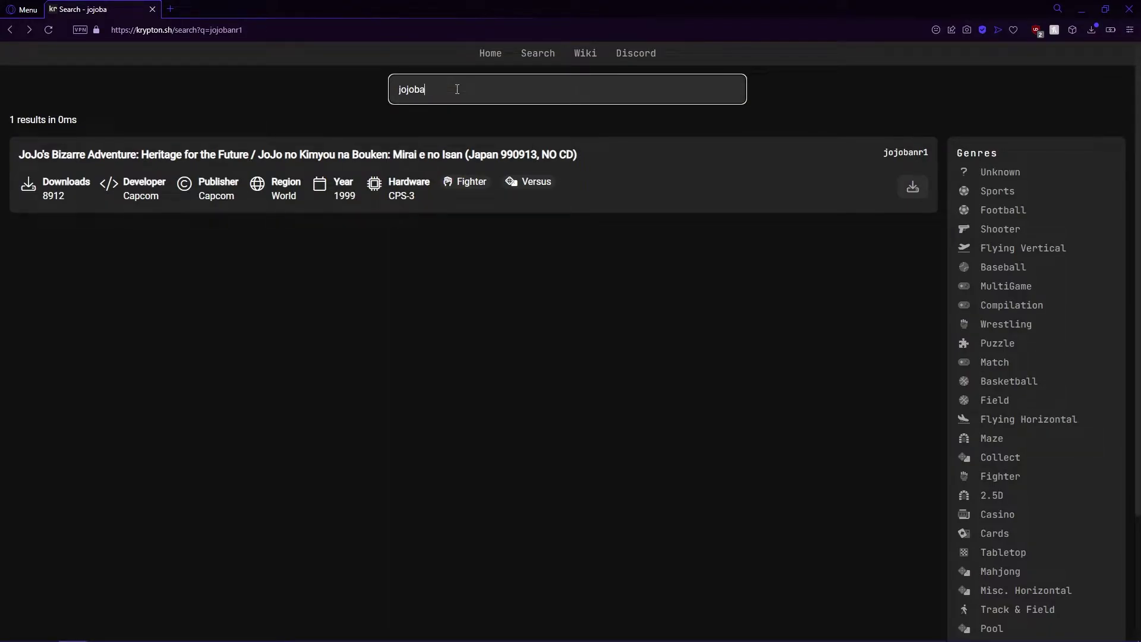
{"action": "key", "text": "Return"}
{"action": "left_click", "coordinate": [912, 188]}
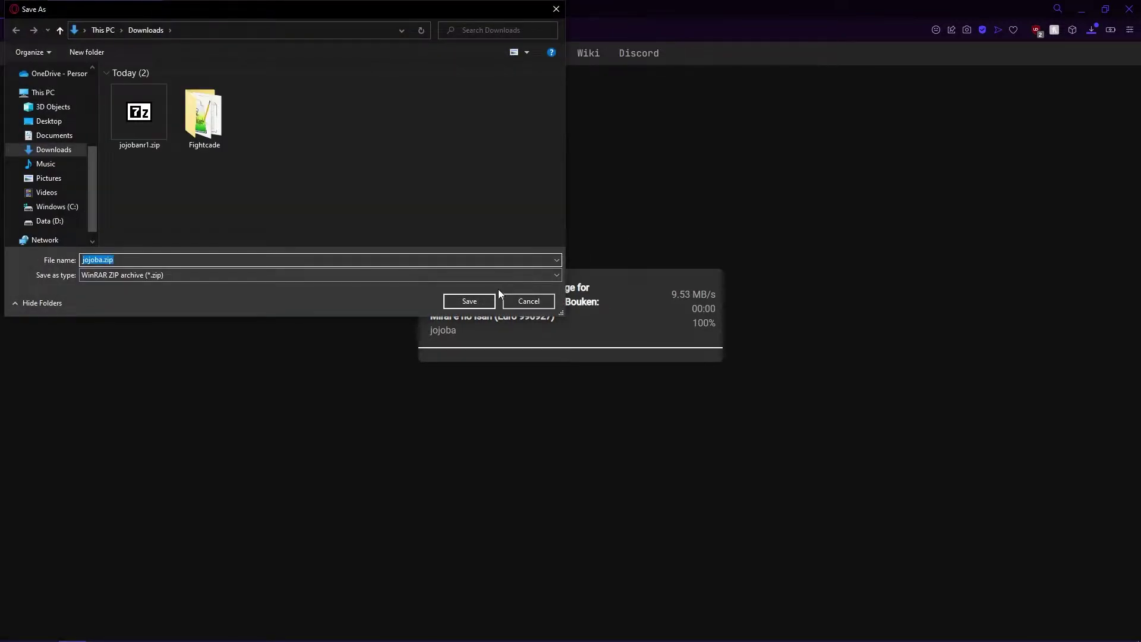
{"action": "left_click", "coordinate": [475, 300]}
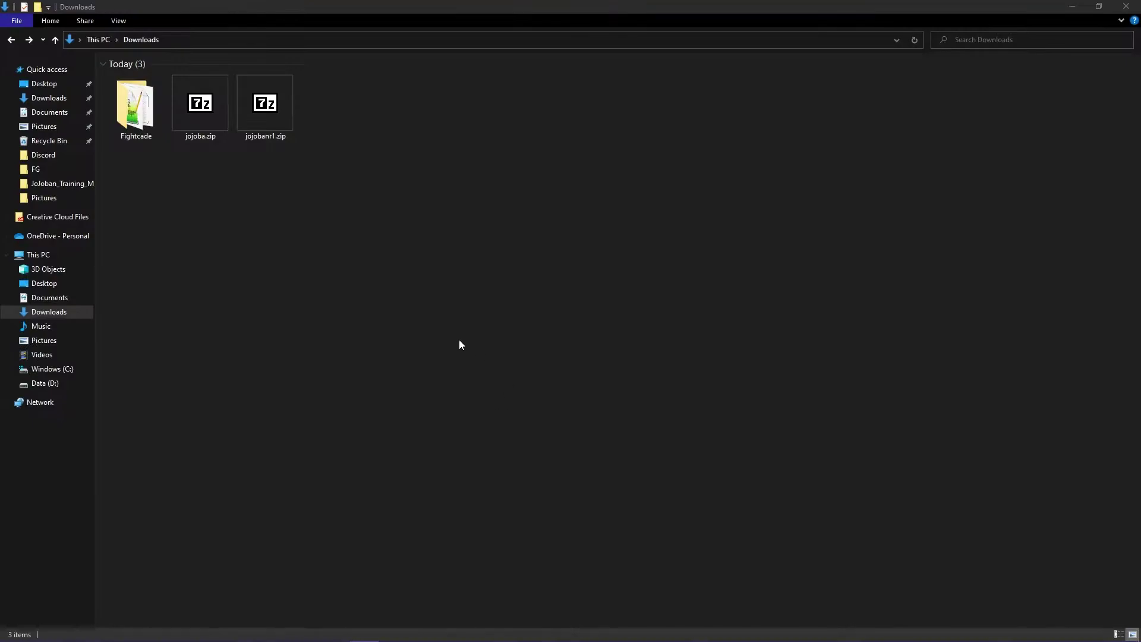
- Copy jojoba.zip and jojobanr1.zip into Fightcade\emulator\fbneo\ROMs
{"action": "left_click_drag", "start_coordinate": [312, 171], "coordinate": [214, 116]}
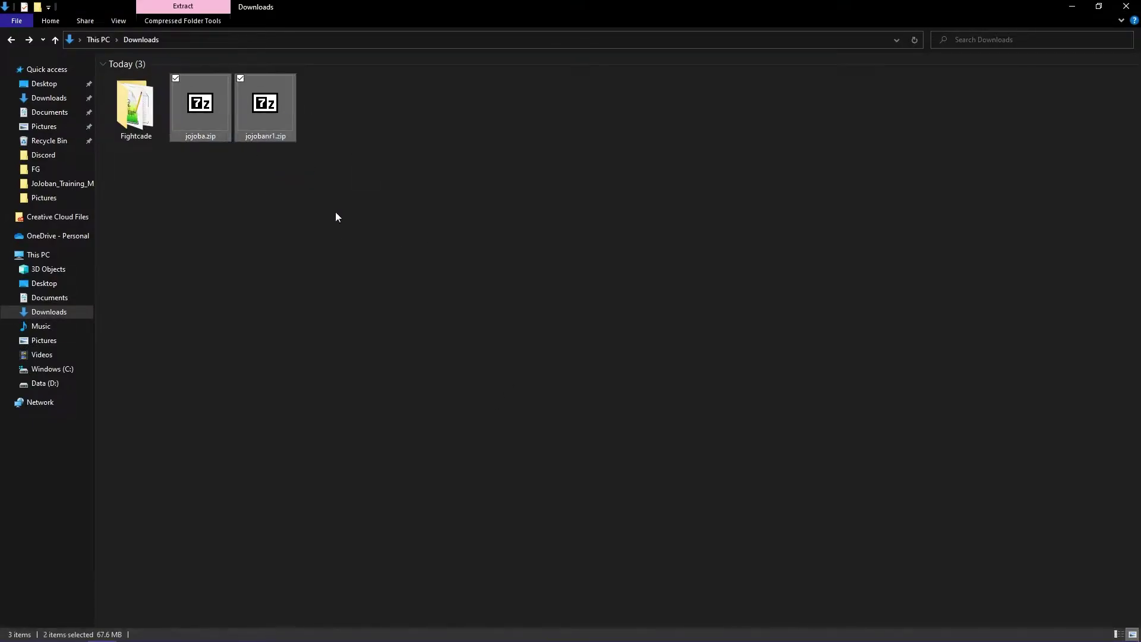
{"action": "right_click", "coordinate": [216, 108]}
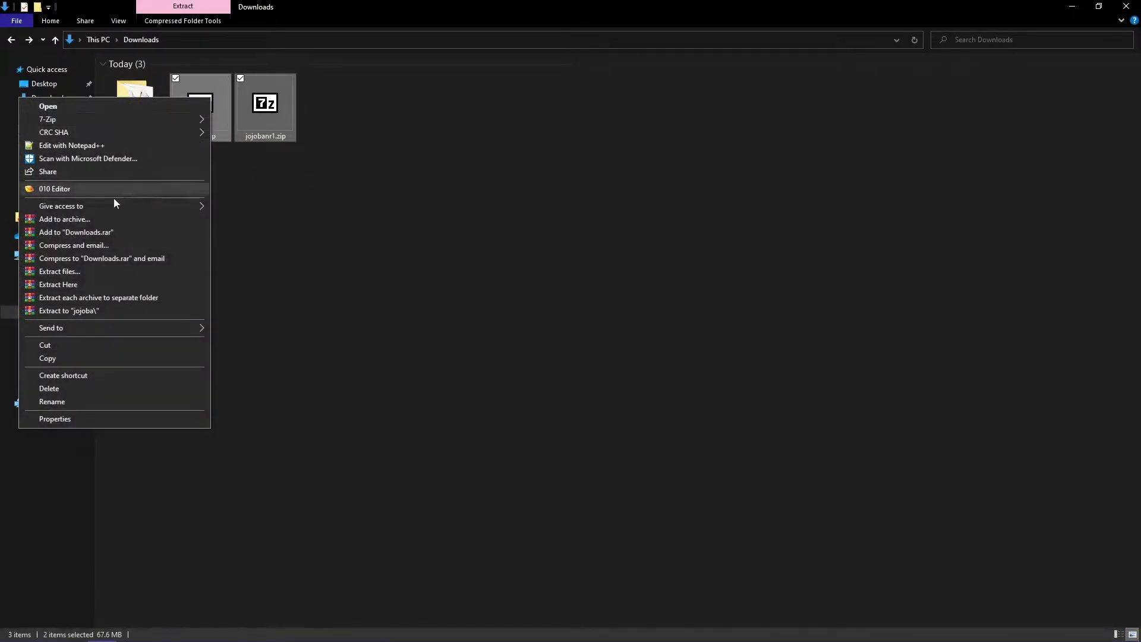
{"action": "left_click", "coordinate": [84, 359]}
{"action": "double_click", "coordinate": [120, 129]}
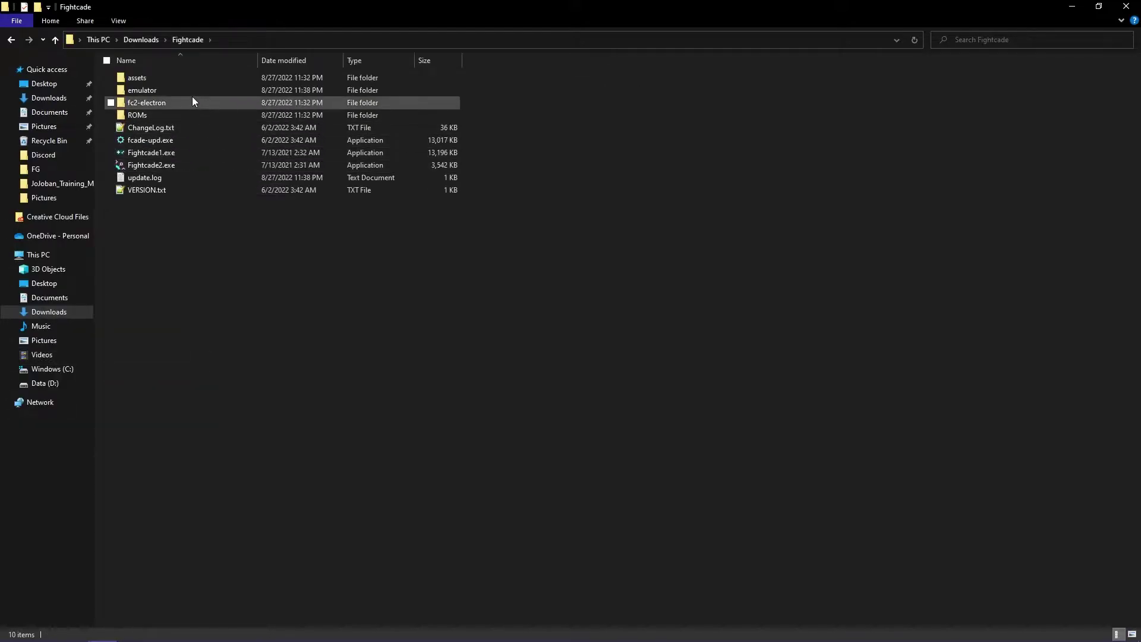
{"action": "double_click", "coordinate": [191, 95]}
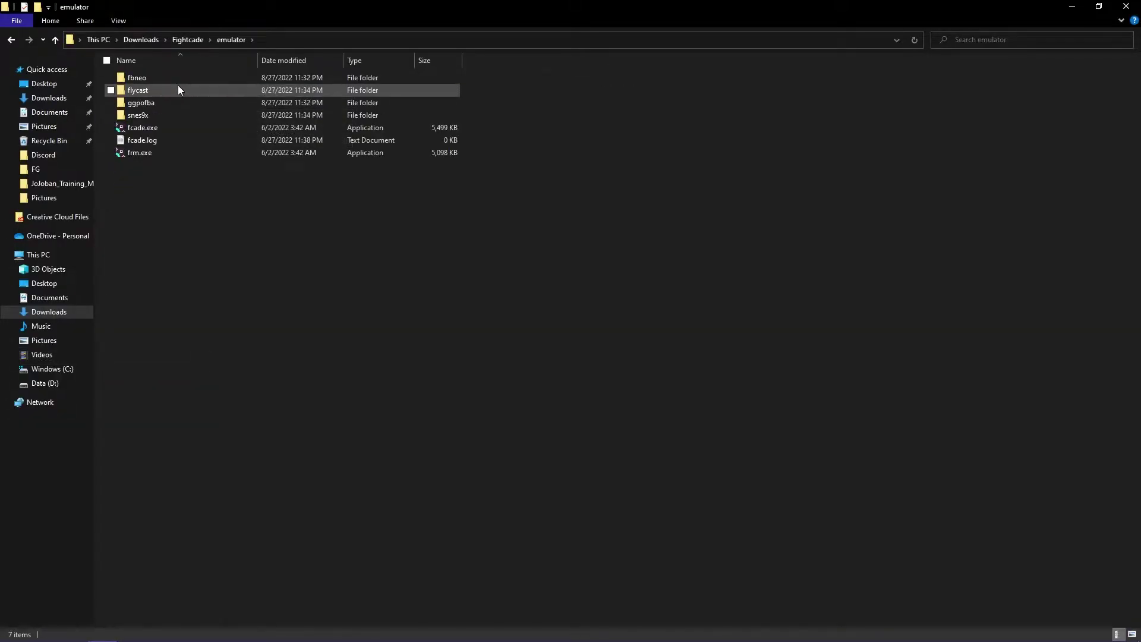
{"action": "double_click", "coordinate": [180, 79]}
{"action": "double_click", "coordinate": [169, 102]}
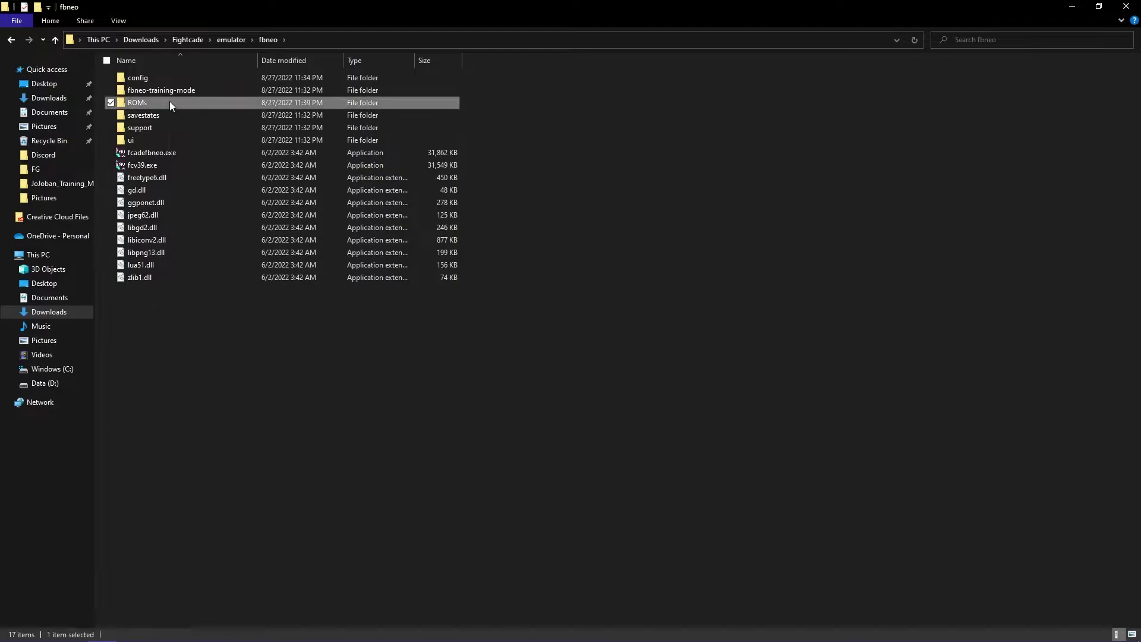
{"action": "right_click", "coordinate": [219, 181]}
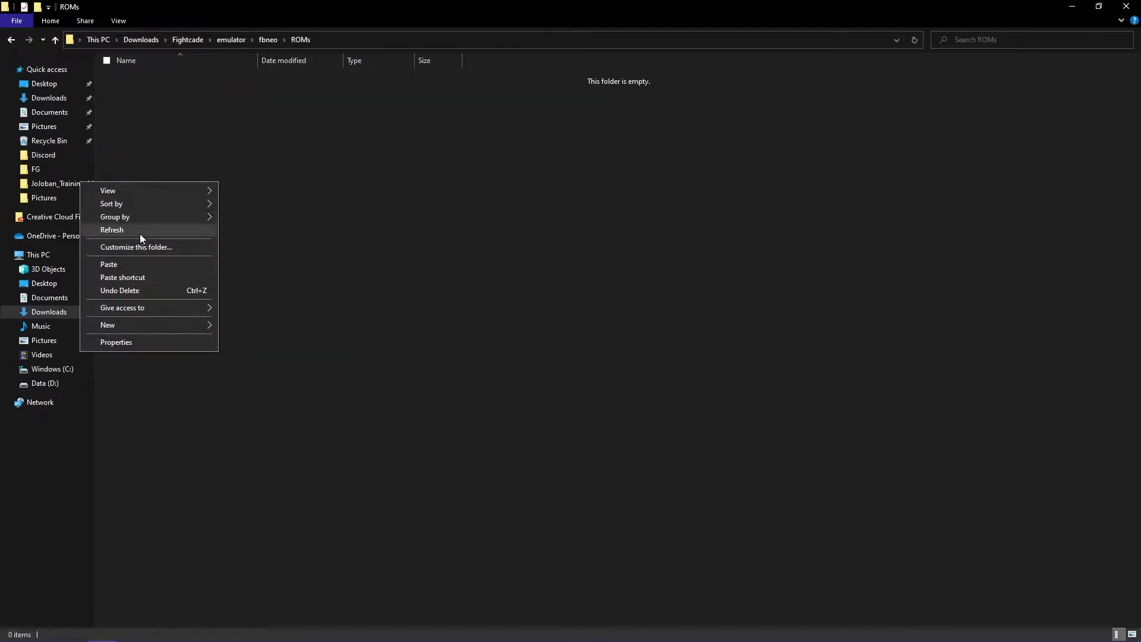
{"action": "left_click", "coordinate": [134, 264]}
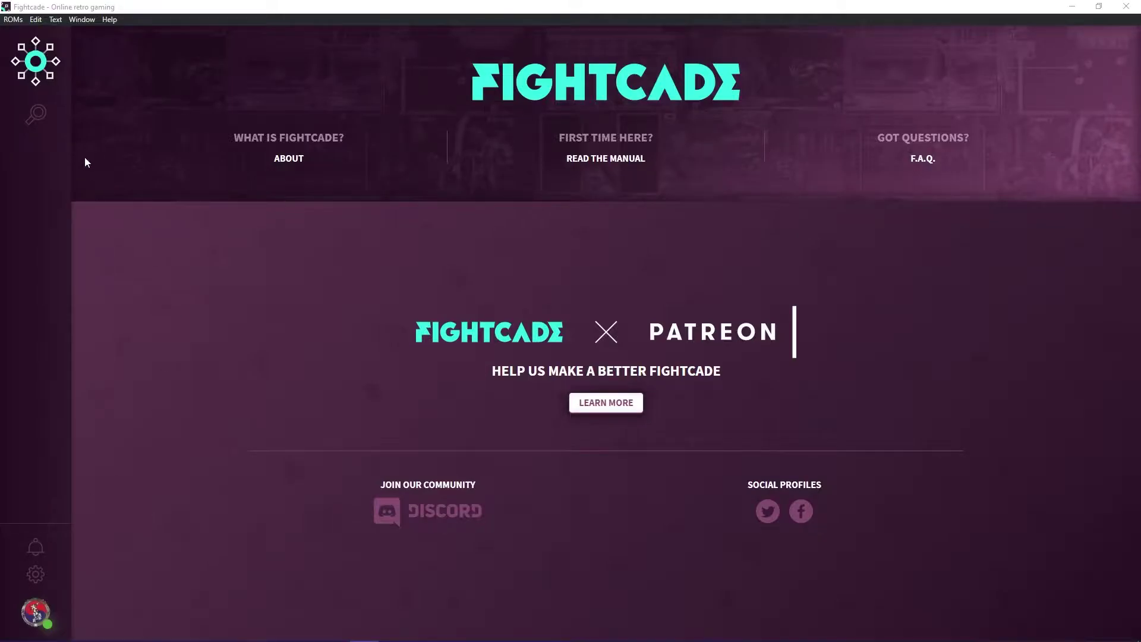
{"action": "left_click", "coordinate": [36, 114]}
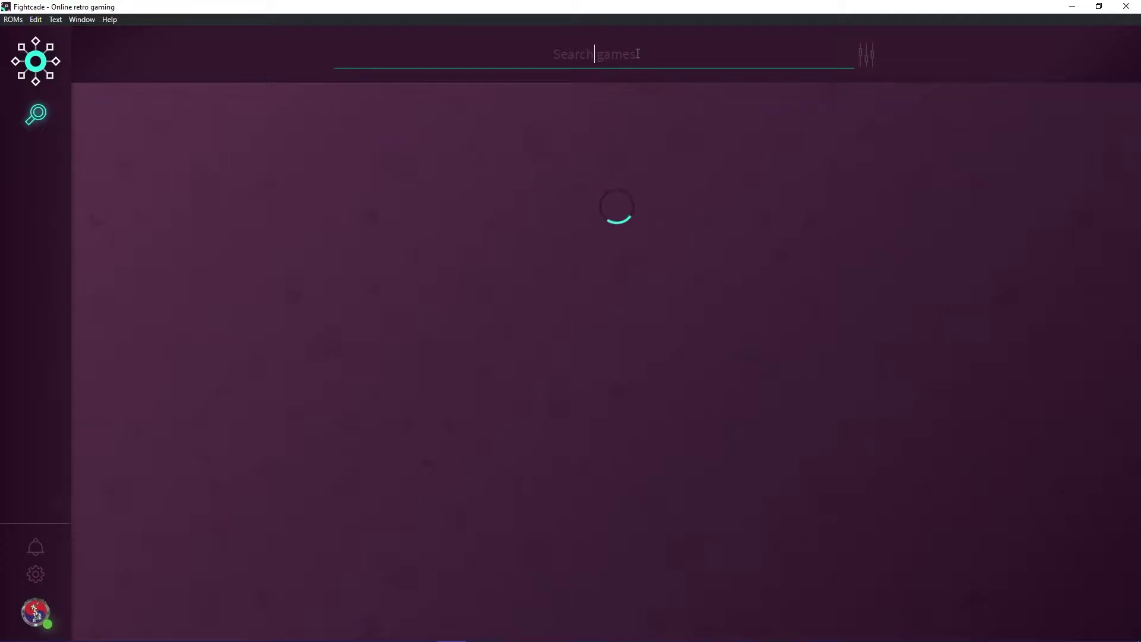
{"action": "type", "text": "jojo"}
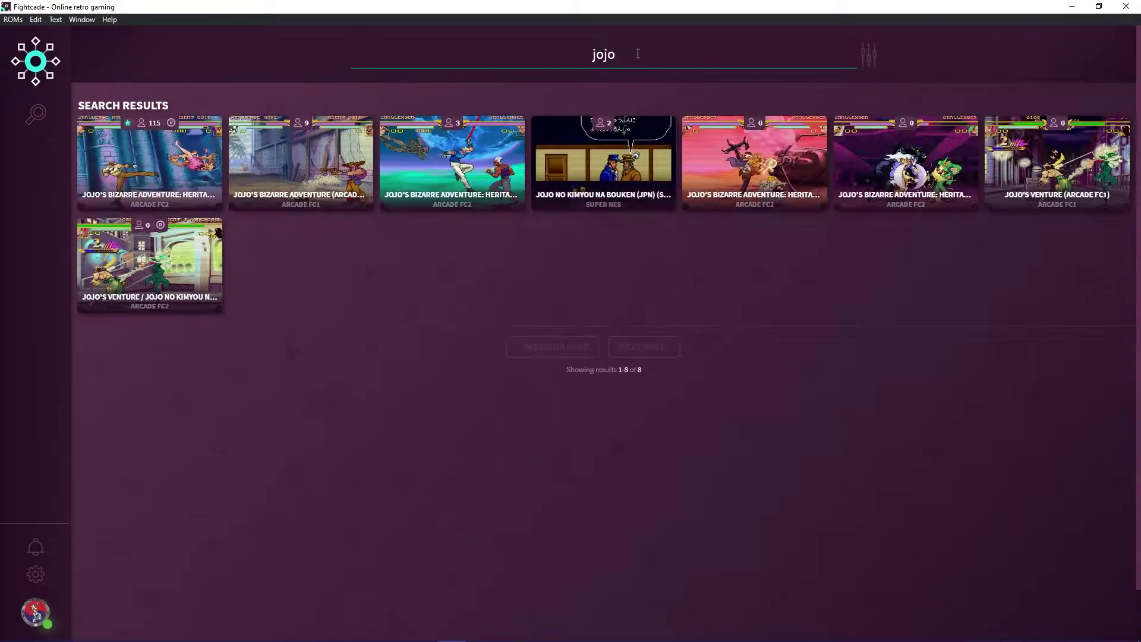
{"action": "type", "text": "banr1"}
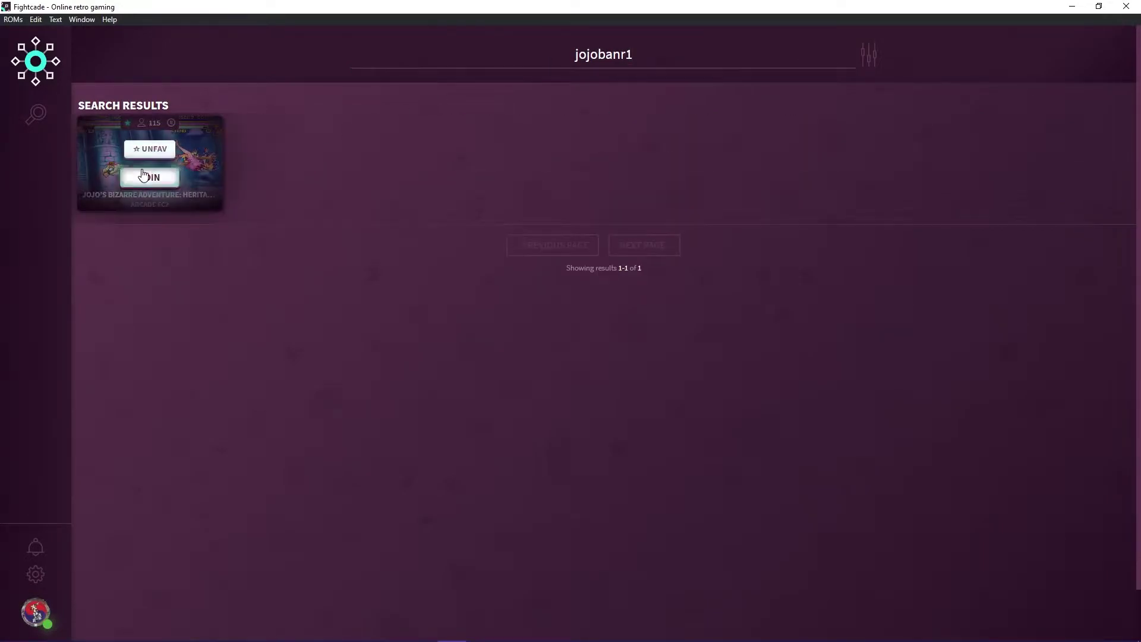
{"action": "left_click", "coordinate": [146, 181]}
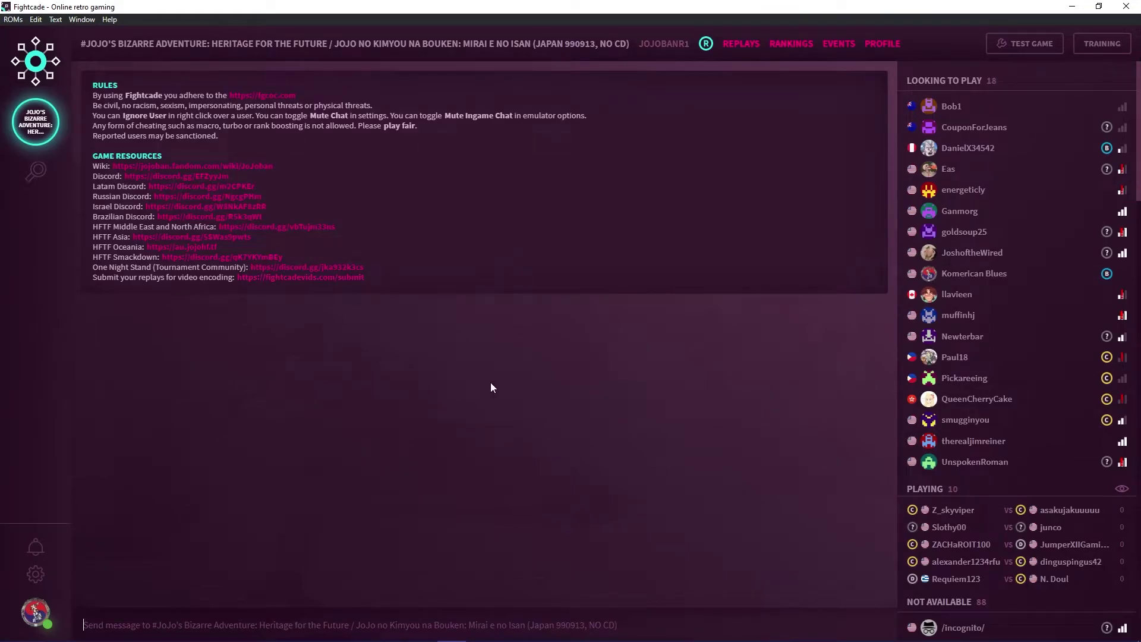
{"action": "left_click", "coordinate": [1024, 43]}
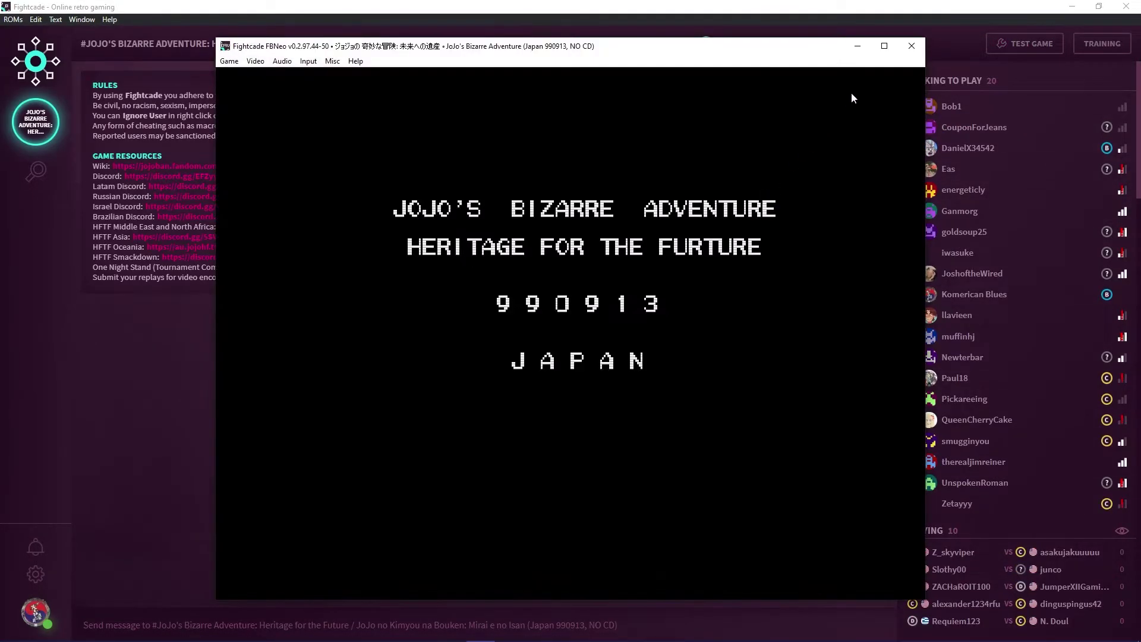
- Maximize FBNeo, insert a coin and start to reach MODE SELECT, then save jojoba (non bgm).zip
{"action": "left_click", "coordinate": [857, 45]}
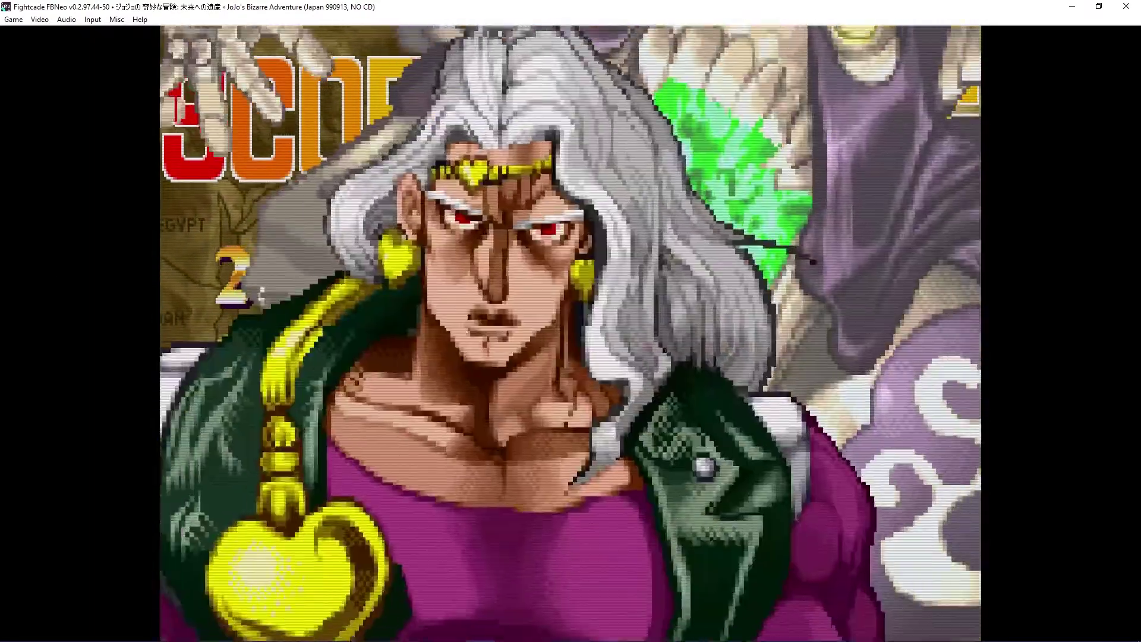
{"action": "key", "text": "5"}
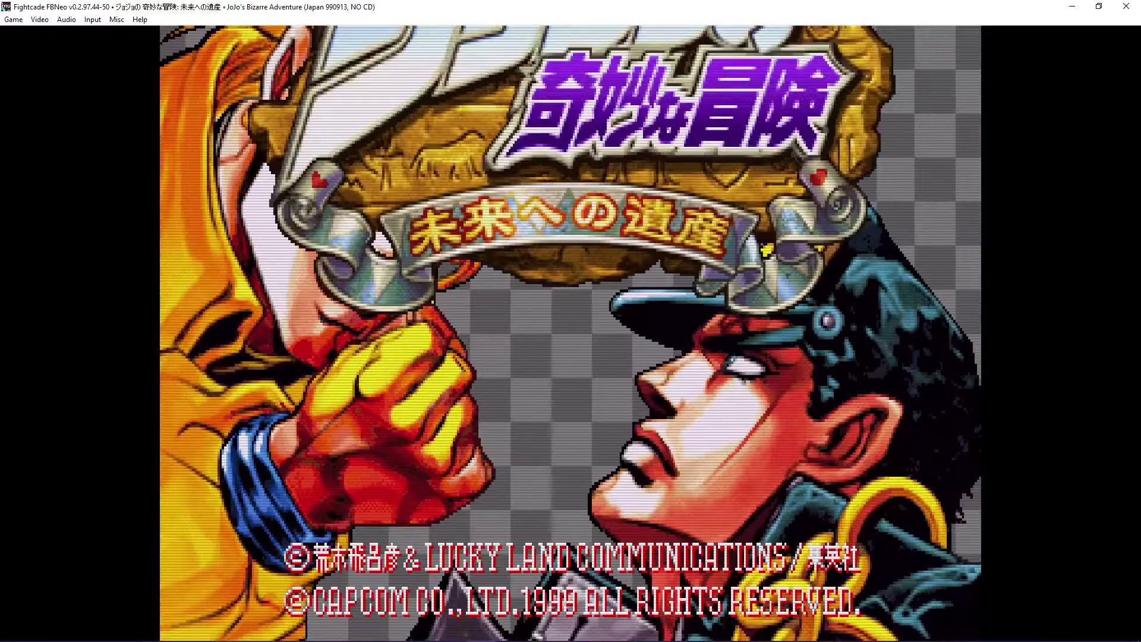
{"action": "key", "text": "1"}
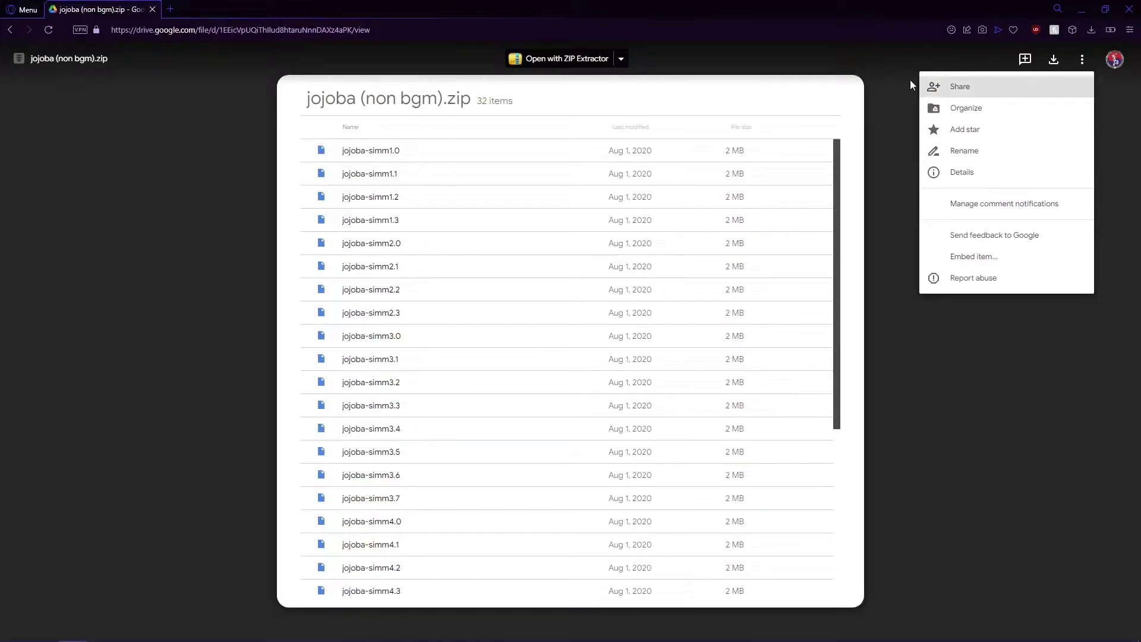
{"action": "left_click", "coordinate": [879, 71]}
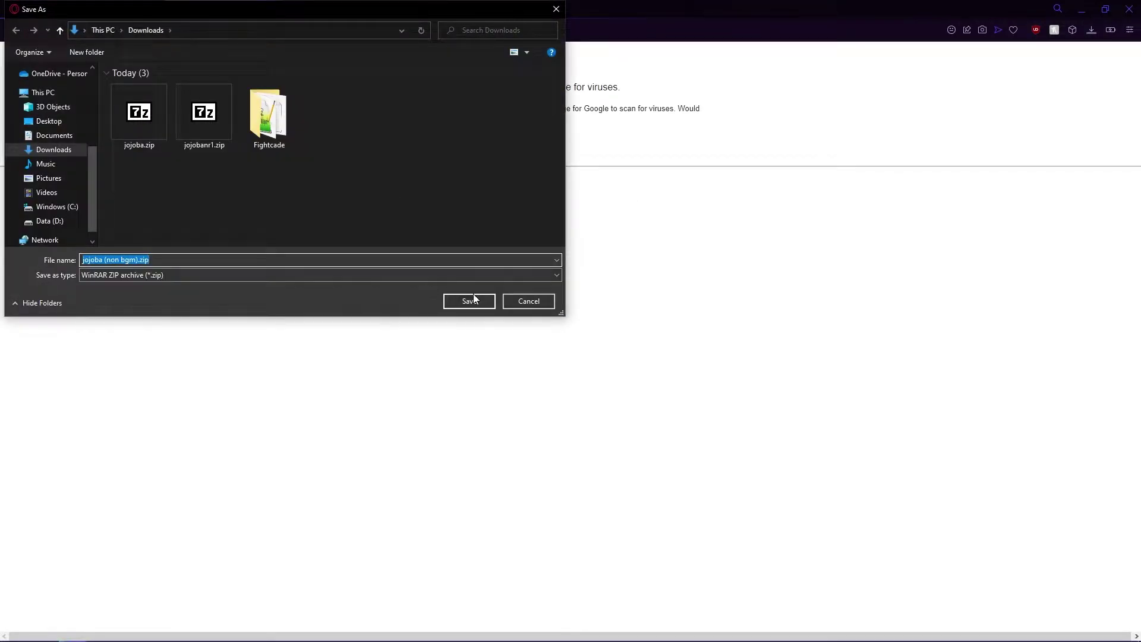
{"action": "left_click", "coordinate": [474, 300]}
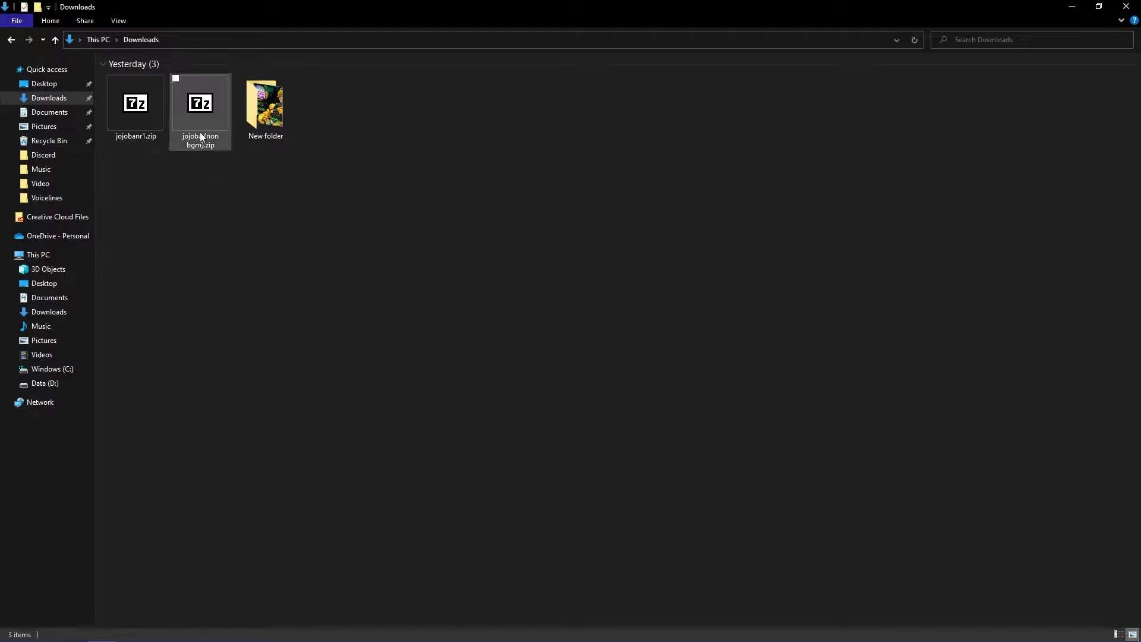
- Rename the downloaded jojoba (non bgm).zip to jojoba.zip
{"action": "right_click", "coordinate": [201, 138]}
{"action": "left_click", "coordinate": [71, 407]}
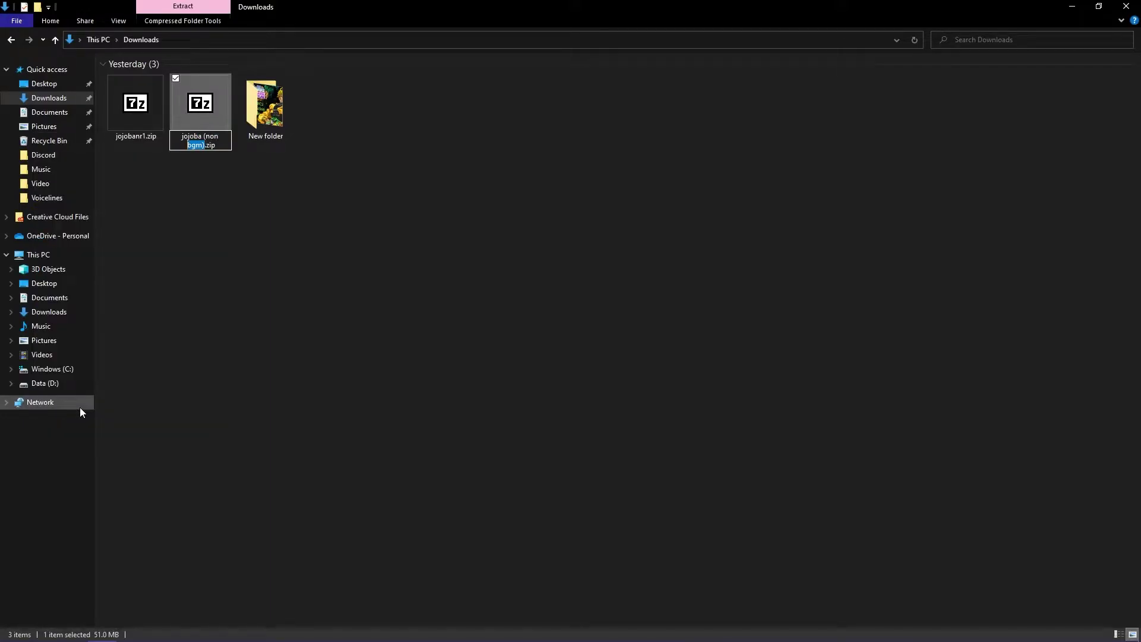
{"action": "key", "text": "shift+ctrl+Left"}
{"action": "key", "text": "shift+ctrl+Left"}
{"action": "key", "text": "BackSpace"}
{"action": "key", "text": "Return"}
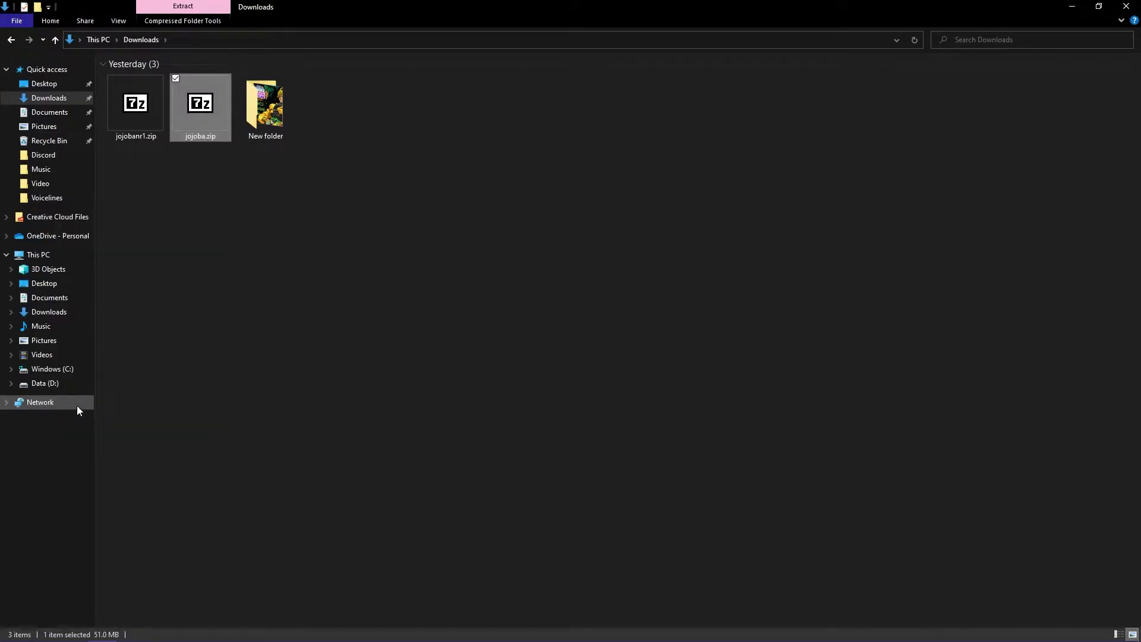
- Paste jojoba.zip and jojobanr1.zip into C:\Fightcade\emulator\fbneo\ROMs, replacing the existing files
{"action": "left_click_drag", "start_coordinate": [223, 174], "coordinate": [131, 111]}
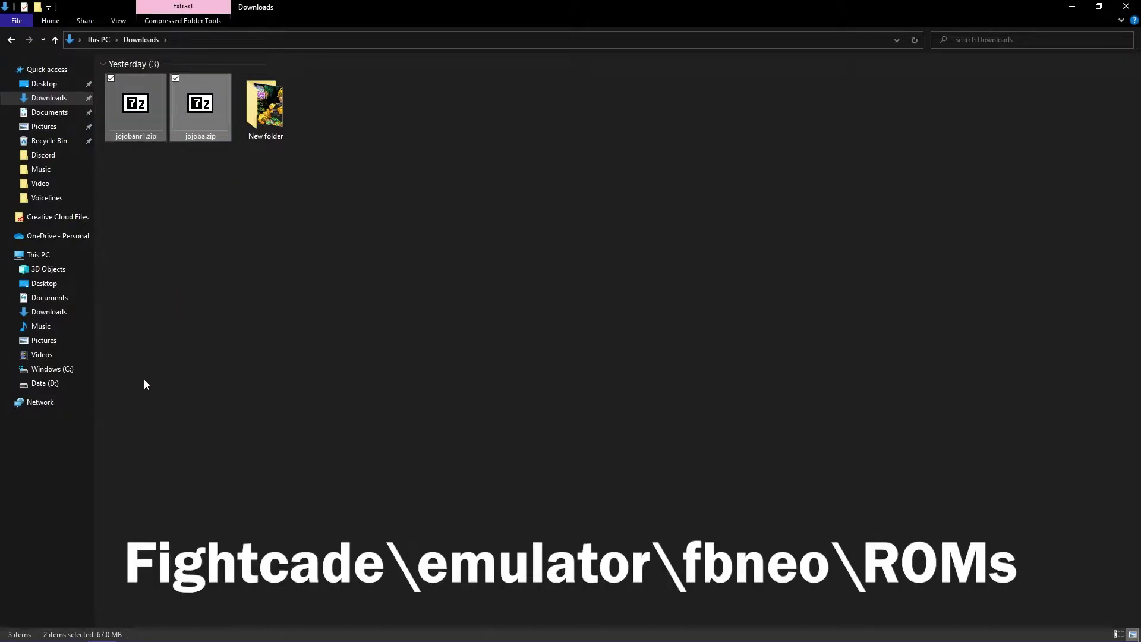
{"action": "left_click", "coordinate": [62, 370]}
{"action": "double_click", "coordinate": [185, 101]}
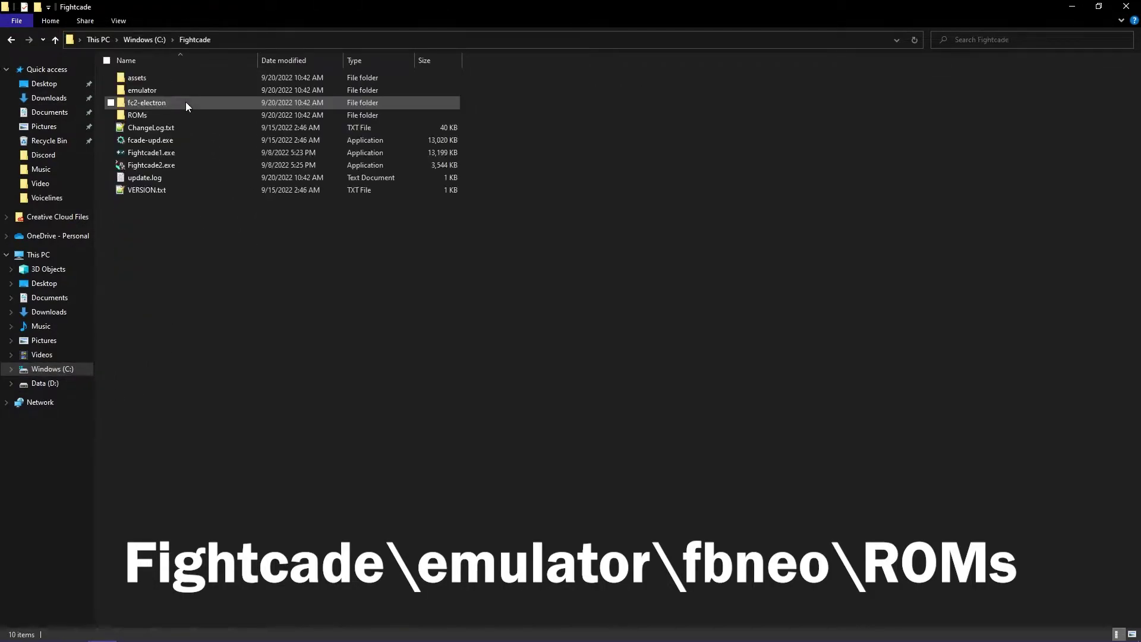
{"action": "double_click", "coordinate": [154, 91]}
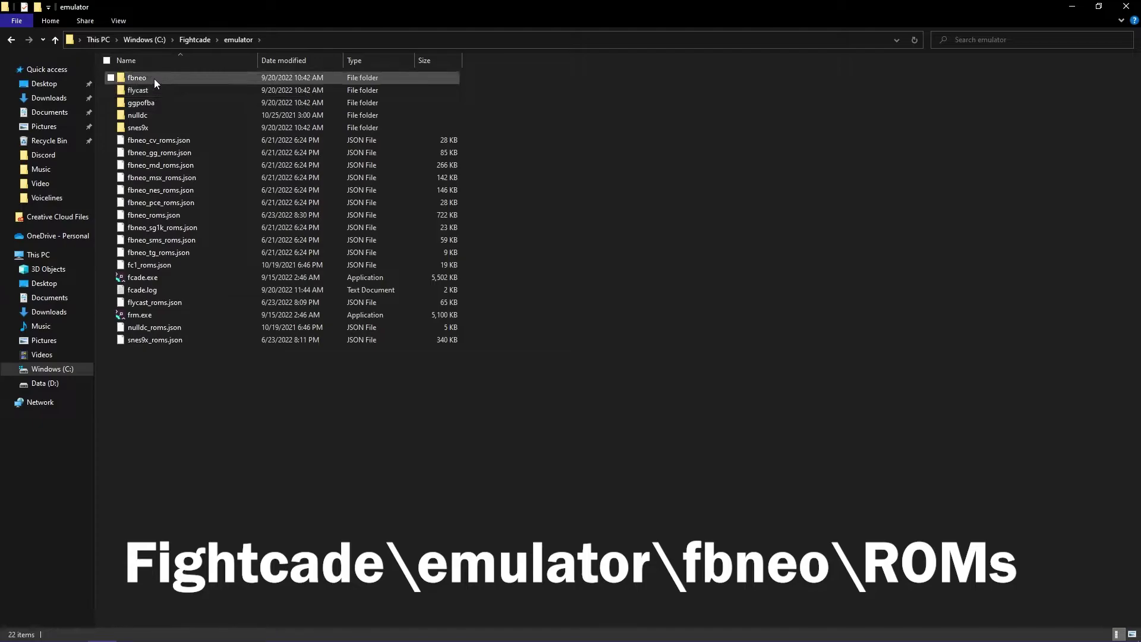
{"action": "double_click", "coordinate": [155, 79]}
{"action": "double_click", "coordinate": [148, 152]}
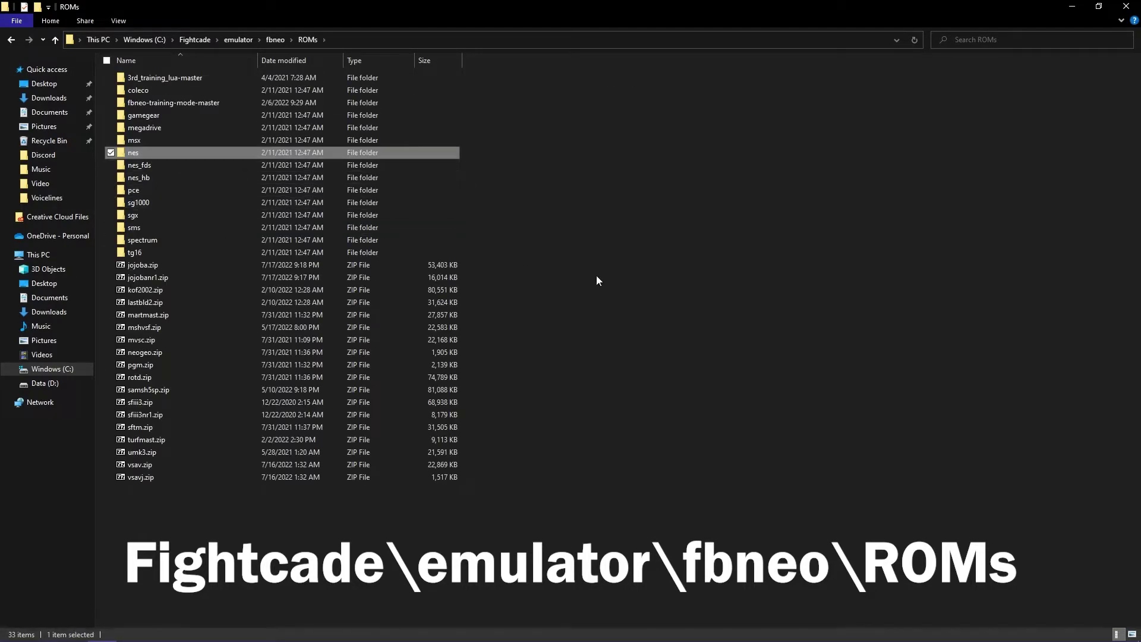
{"action": "left_click", "coordinate": [598, 280]}
{"action": "key", "text": "ctrl+v"}
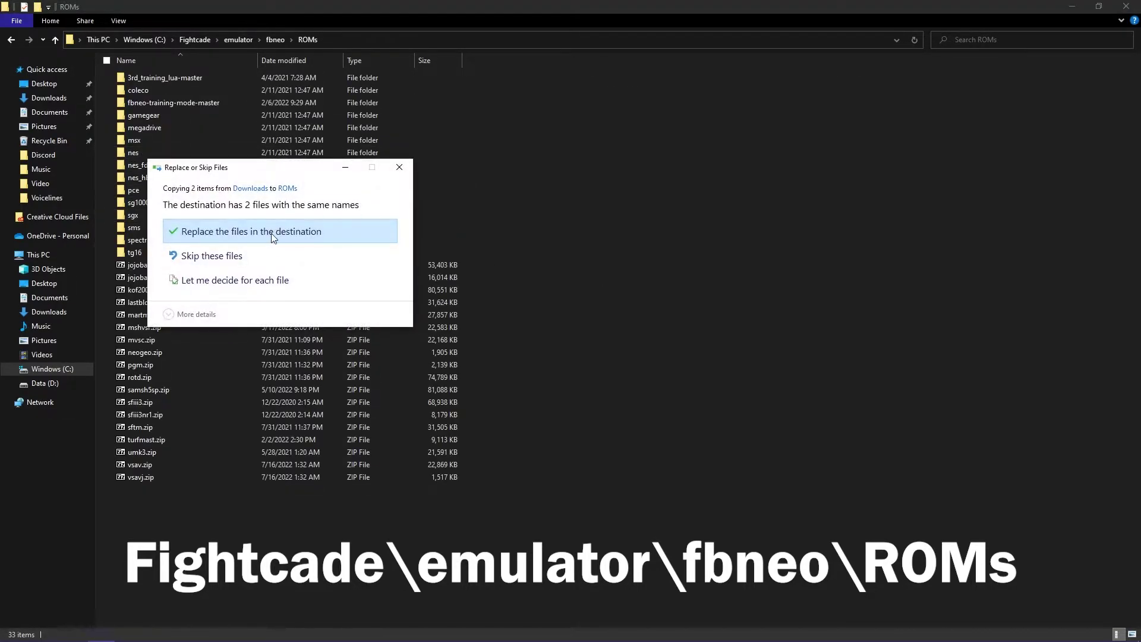
{"action": "left_click", "coordinate": [273, 237]}
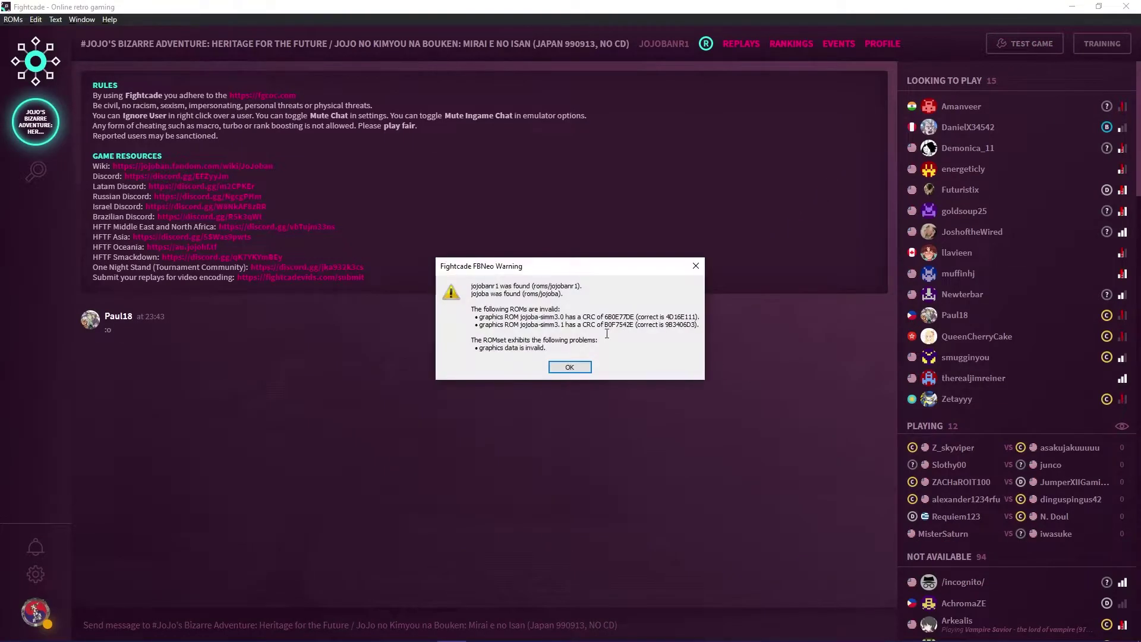
- Dismiss the FBNeo ROM warning, maximize the emulator, start, and move player 1 onto Jotaro
{"action": "left_click", "coordinate": [571, 367]}
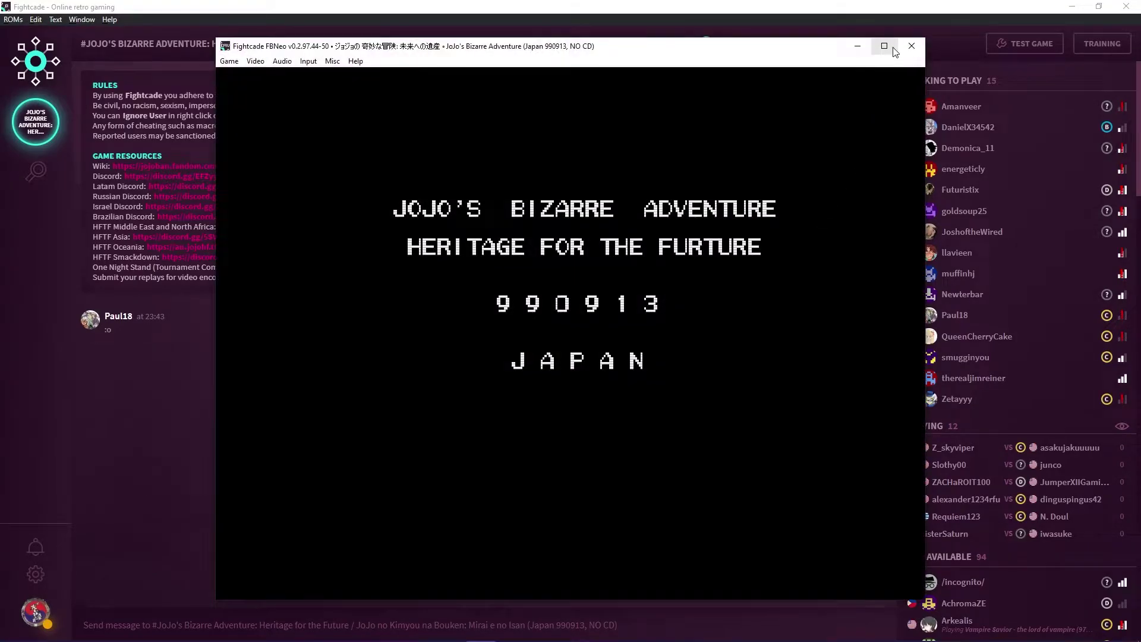
{"action": "left_click", "coordinate": [889, 46]}
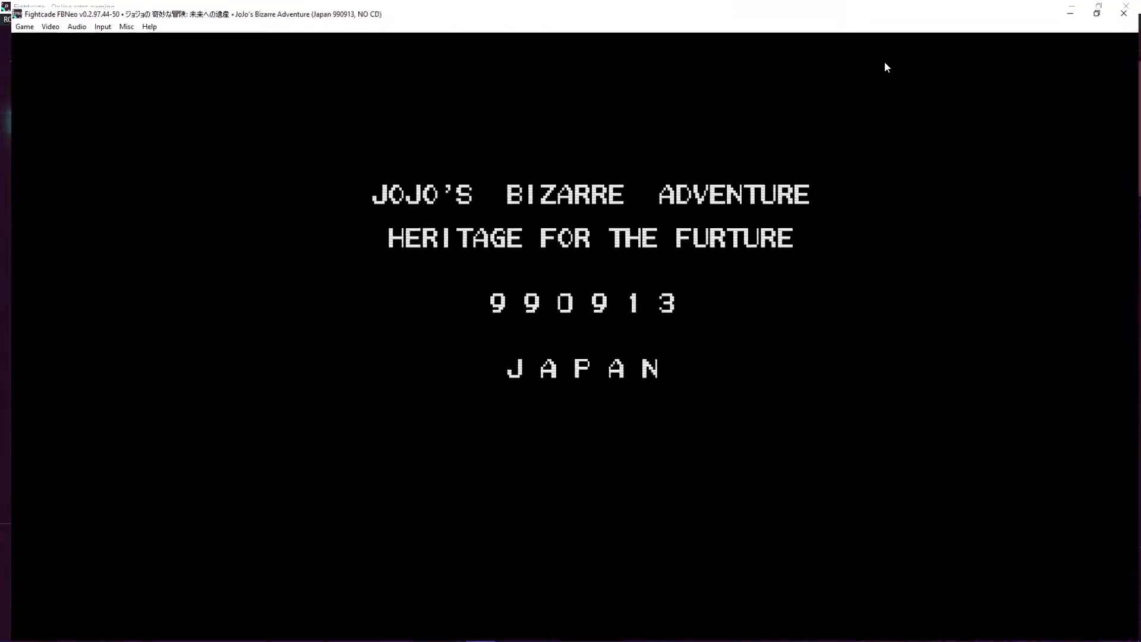
{"action": "key", "text": "1"}
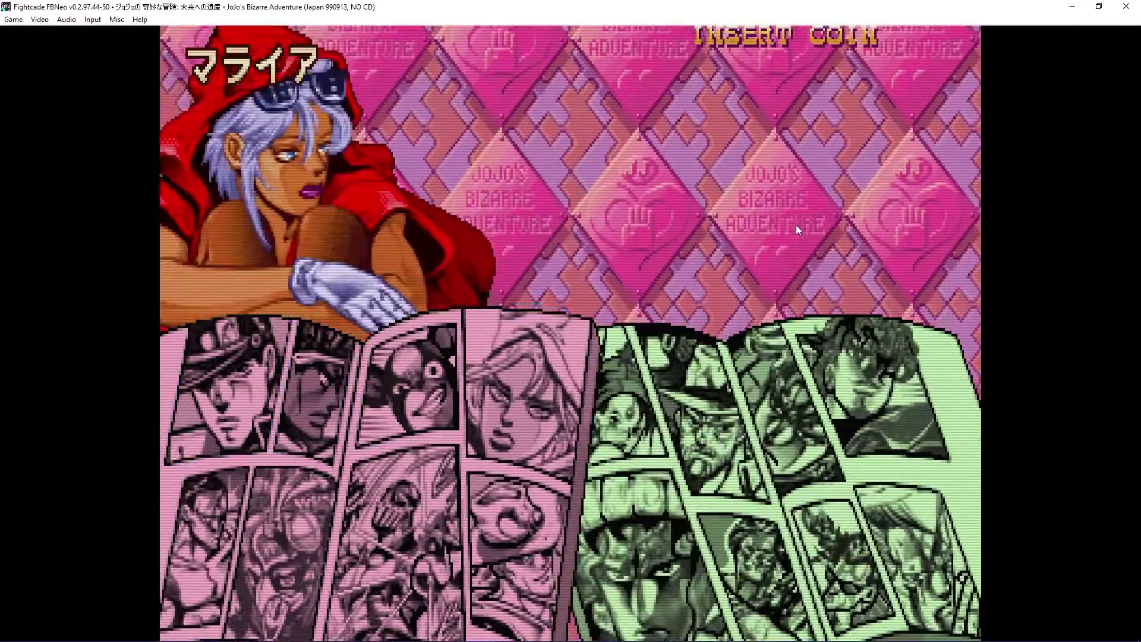
{"action": "key", "text": "Right"}
{"action": "key", "text": "Left"}
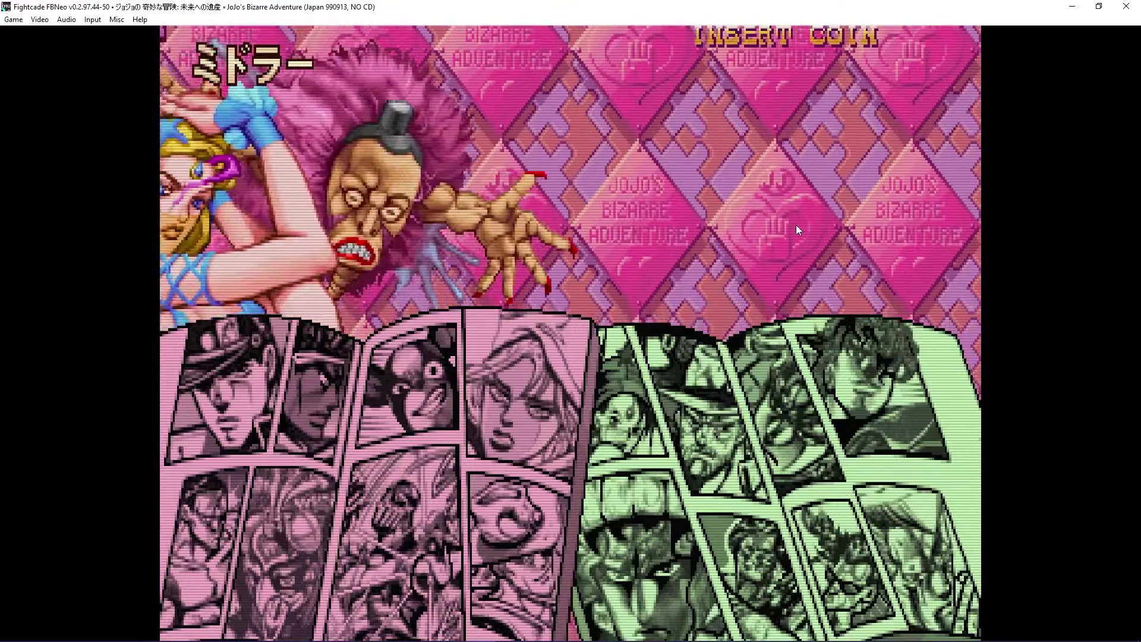
{"action": "key", "text": "Down"}
{"action": "key", "text": "Left"}
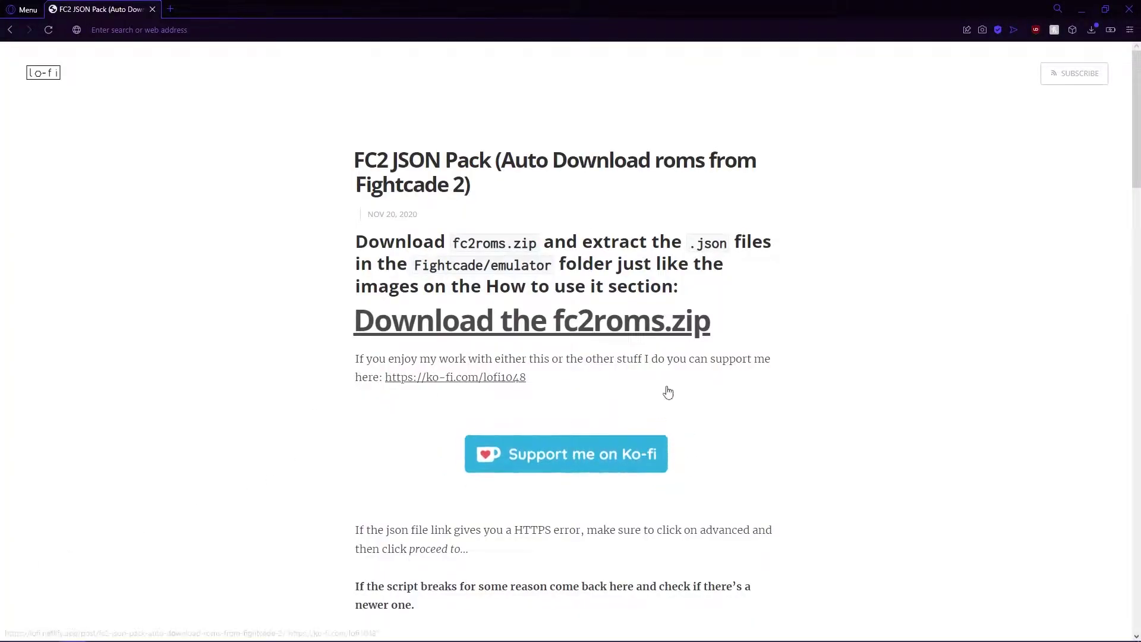
- Download fc2json.zip from the FC2 JSON Pack page and save it to Downloads
{"action": "left_click", "coordinate": [536, 335]}
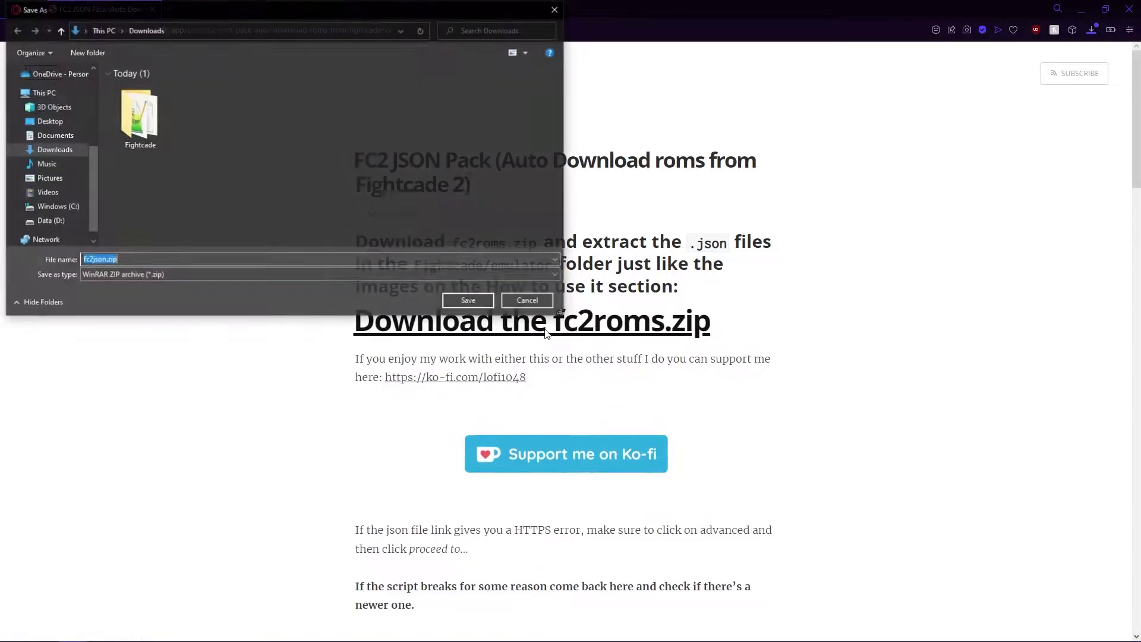
{"action": "left_click", "coordinate": [473, 301]}
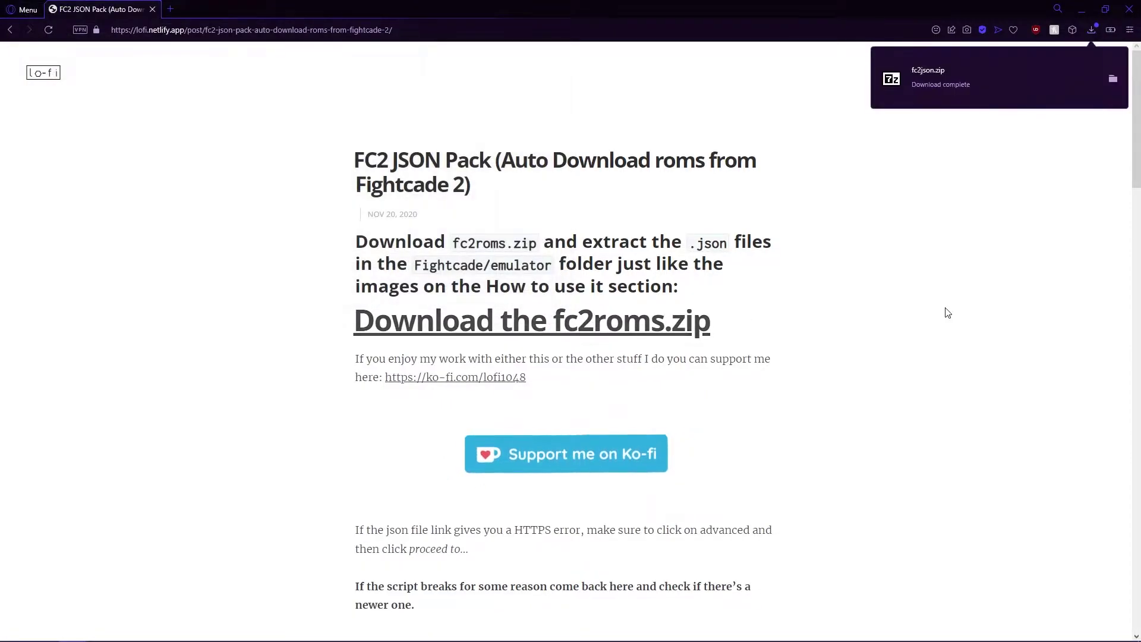
- Extract fc2json.zip with 7-Zip into an fc2json folder in Downloads
{"action": "key", "text": "alt+Tab"}
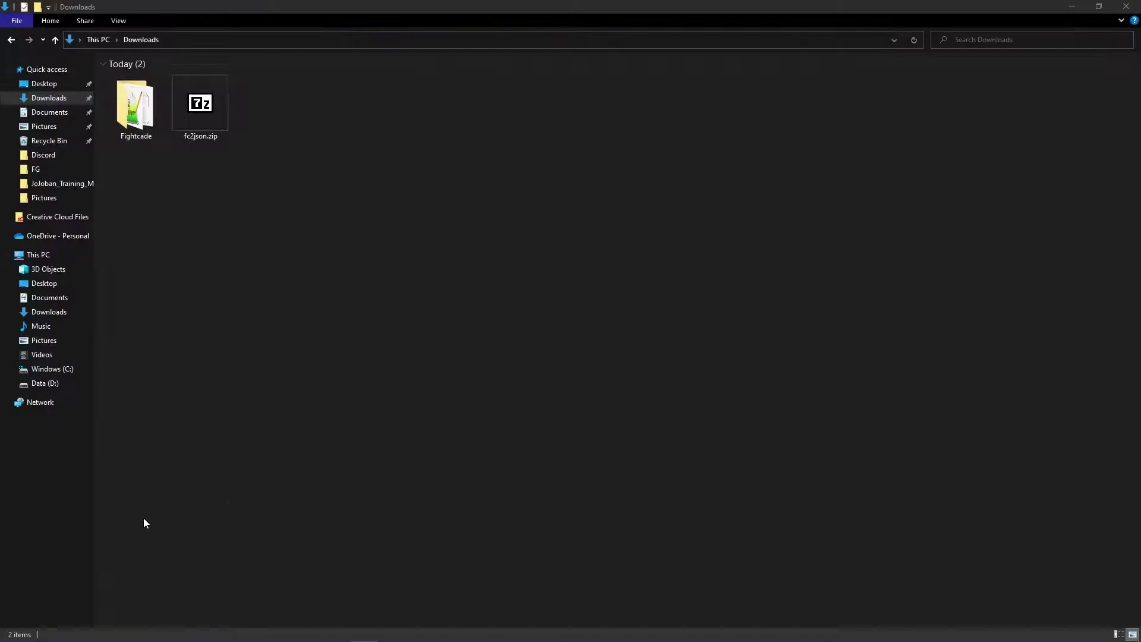
{"action": "left_click", "coordinate": [209, 109]}
{"action": "right_click", "coordinate": [208, 107]}
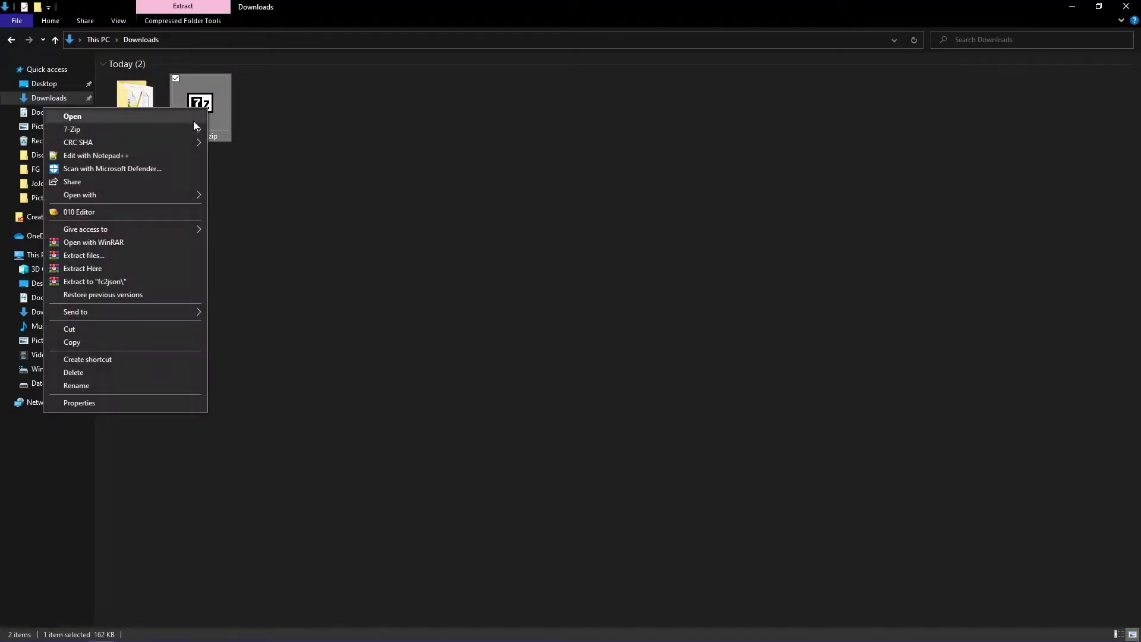
{"action": "mouse_move", "coordinate": [187, 128]}
{"action": "left_click", "coordinate": [259, 156]}
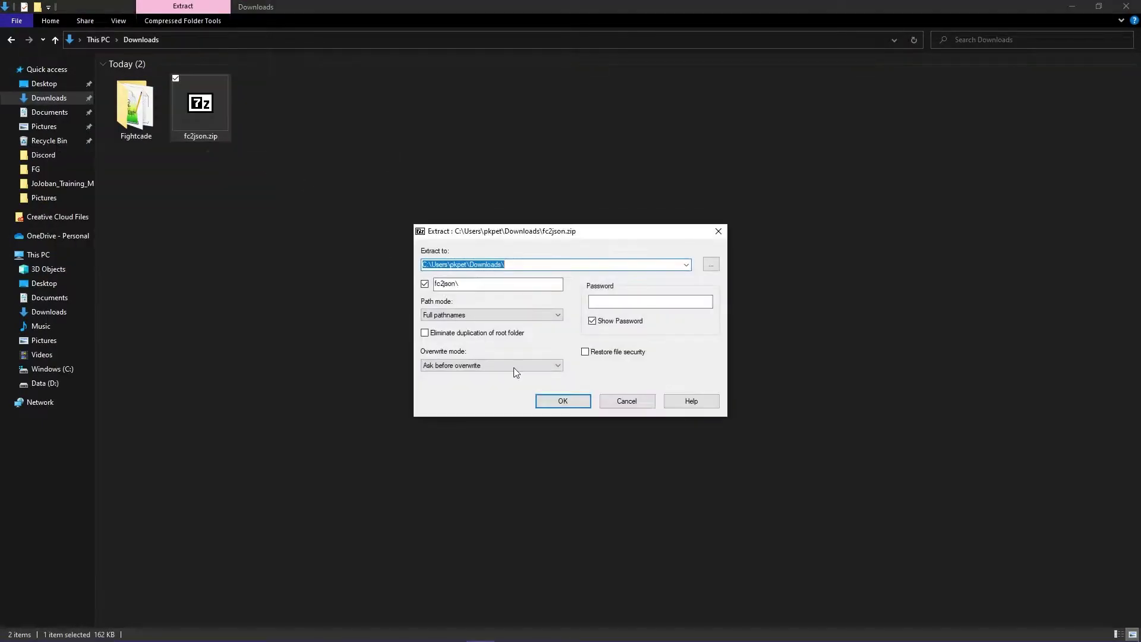
{"action": "left_click", "coordinate": [577, 402]}
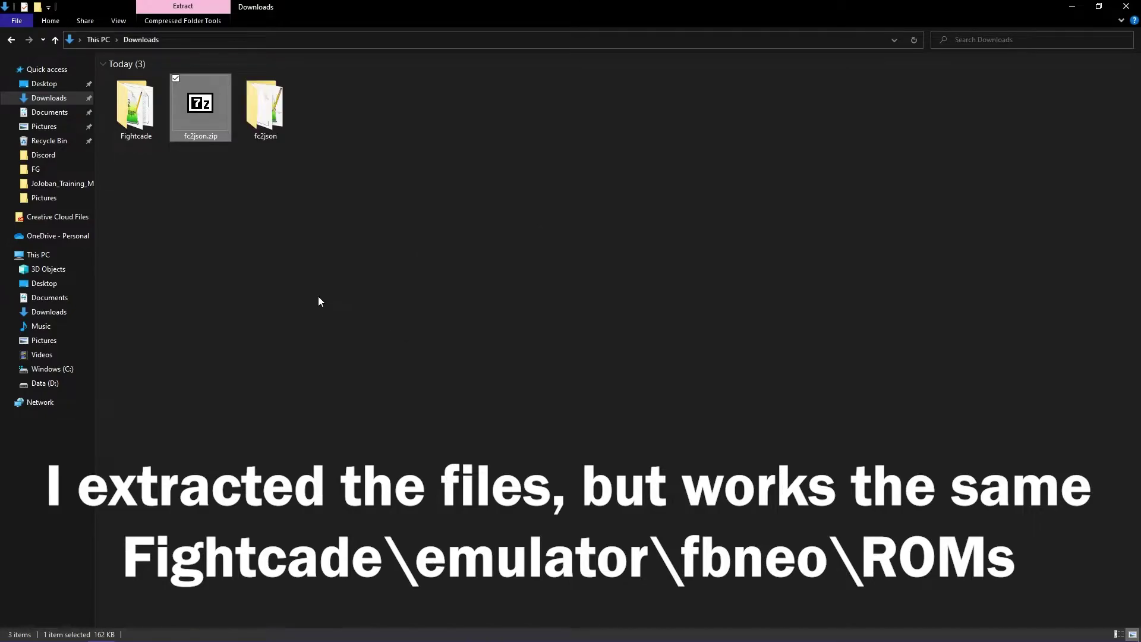
- Copy all 15 extracted files from the fc2json folder
{"action": "double_click", "coordinate": [264, 140]}
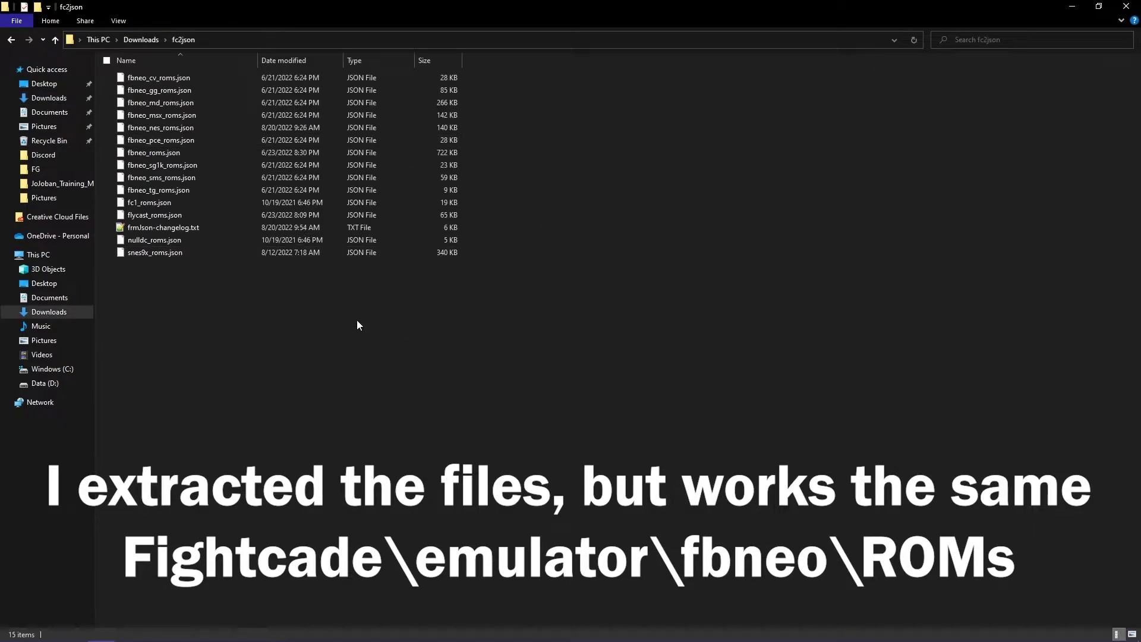
{"action": "left_click_drag", "start_coordinate": [356, 320], "coordinate": [174, 64]}
{"action": "right_click", "coordinate": [211, 112]}
{"action": "left_click", "coordinate": [149, 303]}
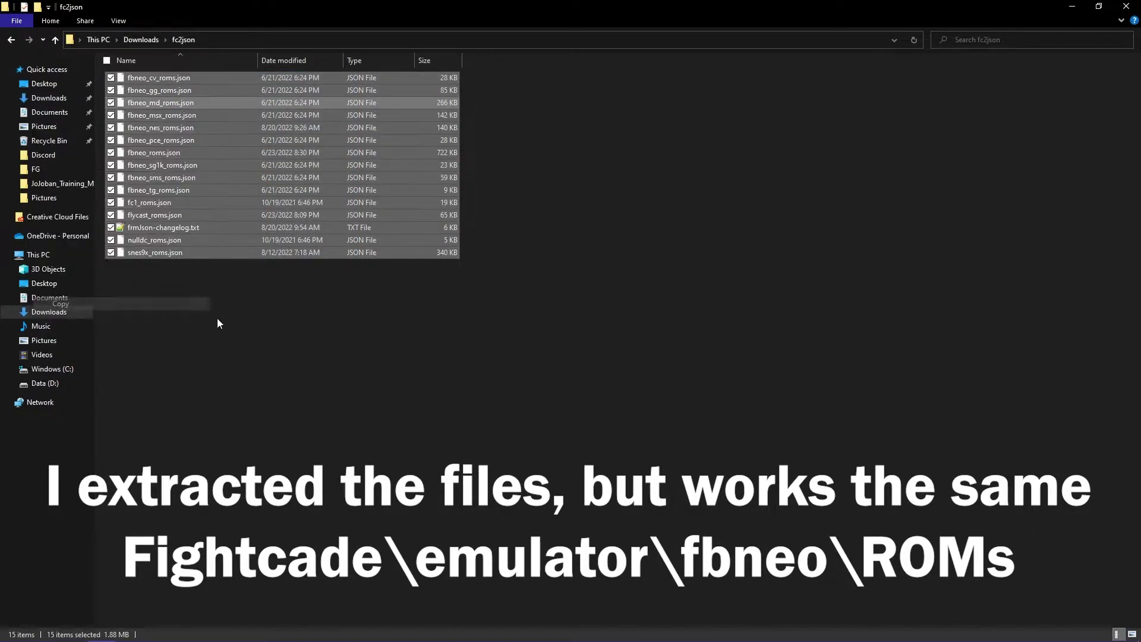
- Paste the 15 files into the Fightcade\emulator folder
{"action": "key", "text": "alt+Left"}
{"action": "double_click", "coordinate": [183, 128]}
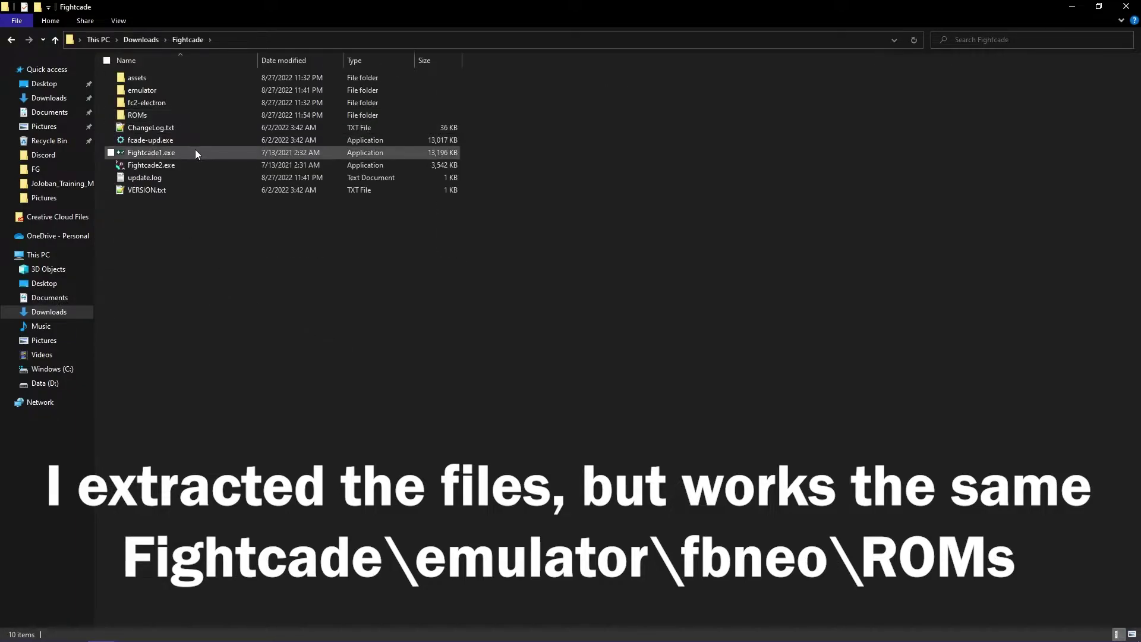
{"action": "left_click", "coordinate": [158, 93]}
{"action": "double_click", "coordinate": [158, 92]}
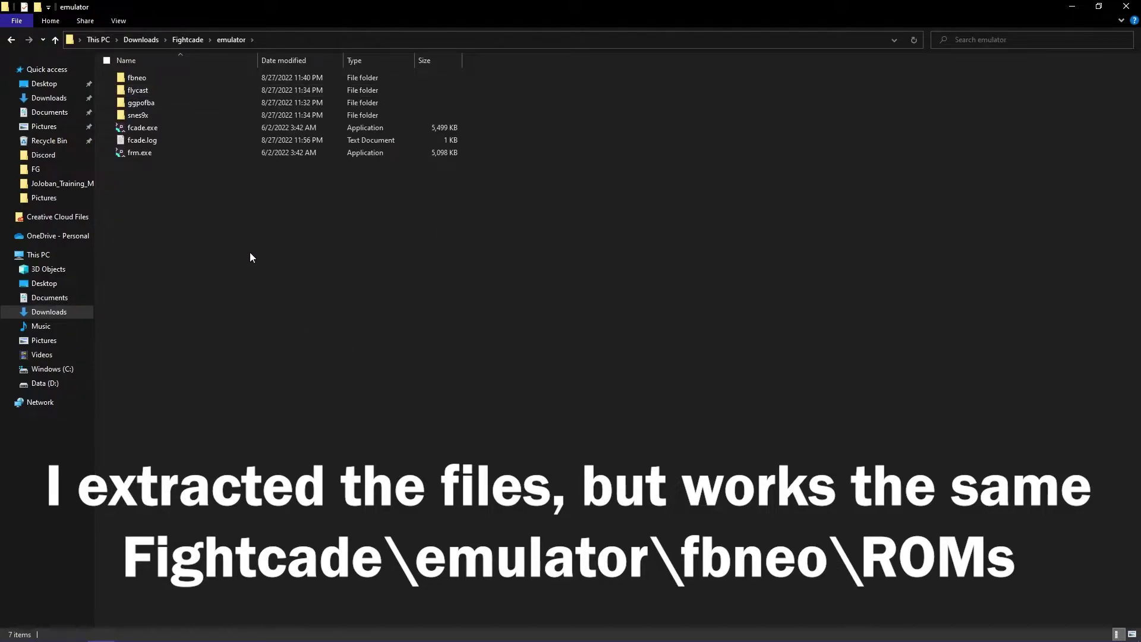
{"action": "key", "text": "ctrl+v"}
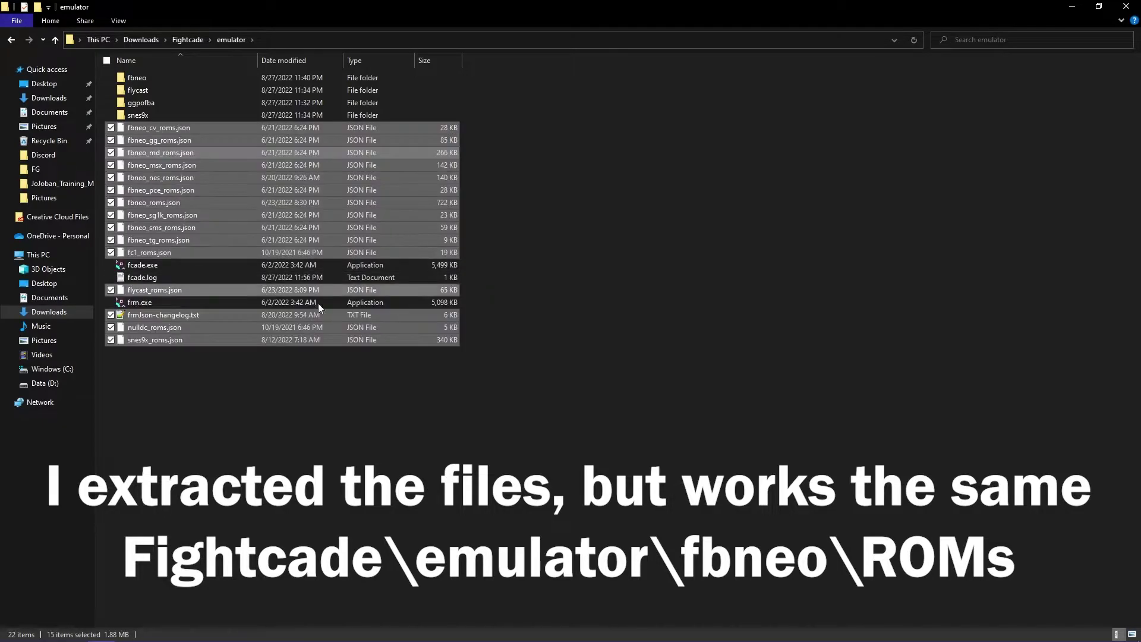
{"action": "left_click", "coordinate": [555, 339]}
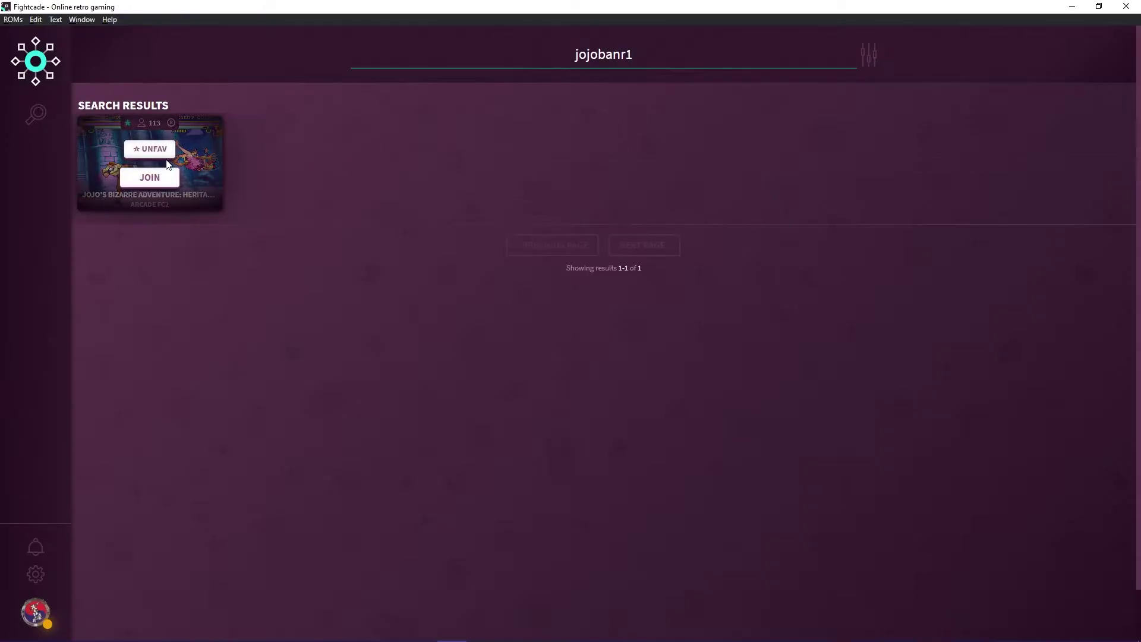
- Join the JoJo's Bizarre Adventure room so the ROM manager fetches jojobanr1.zip and jojoba.zip
{"action": "left_click", "coordinate": [166, 179]}
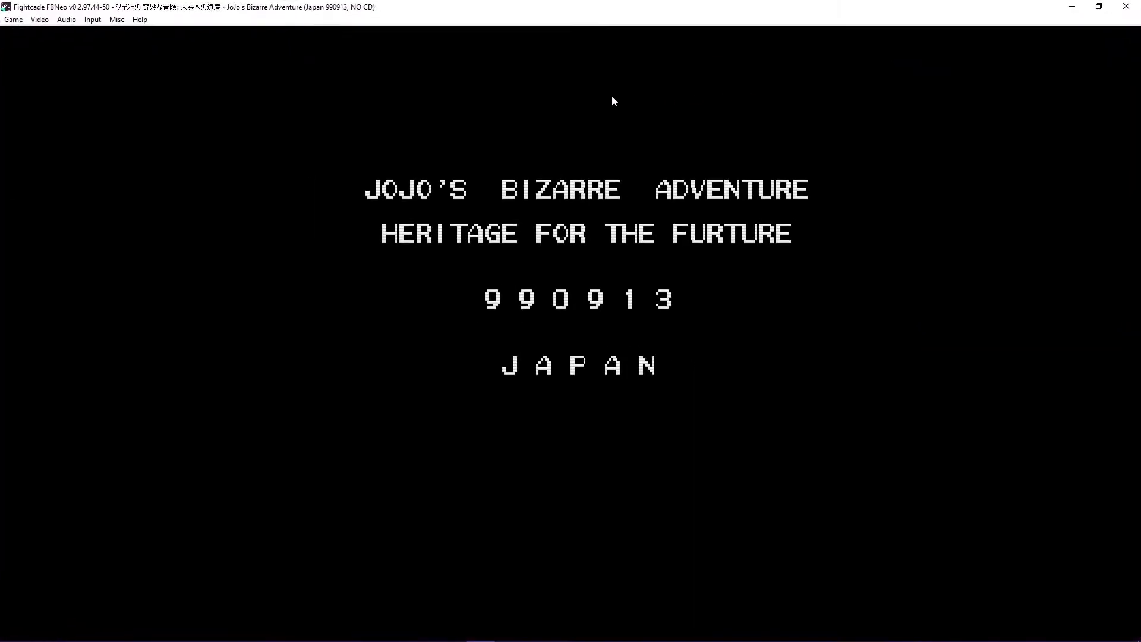
- In the game input map, assign P1 Coin to 3 and keep P1 Start on 1
{"action": "left_click", "coordinate": [90, 20]}
{"action": "left_click", "coordinate": [95, 34]}
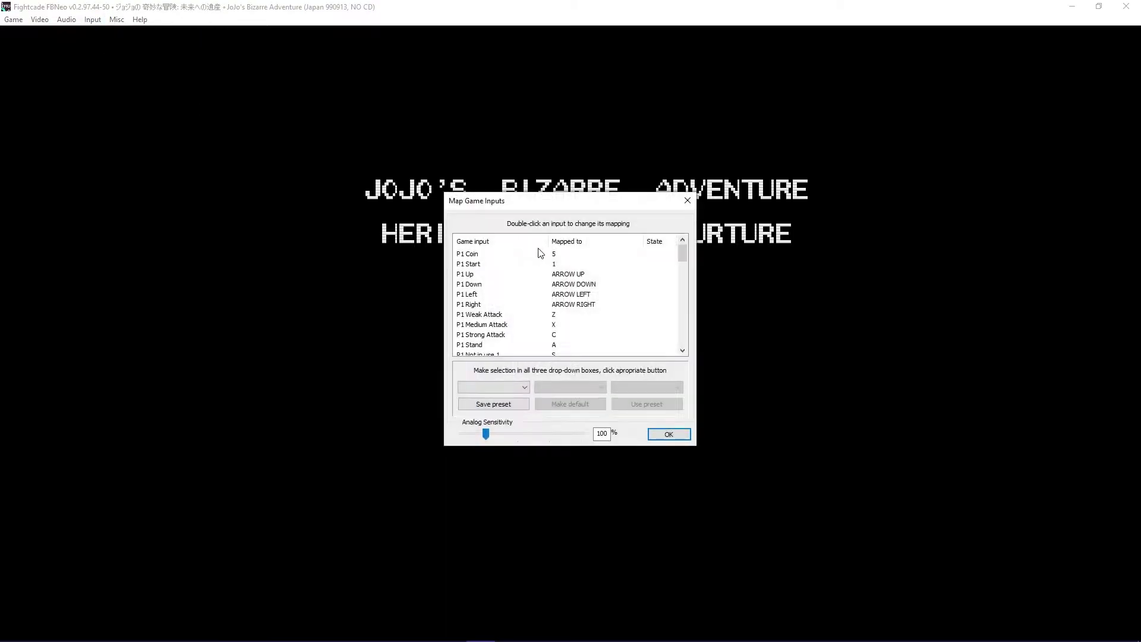
{"action": "double_click", "coordinate": [581, 254]}
{"action": "key", "text": "3"}
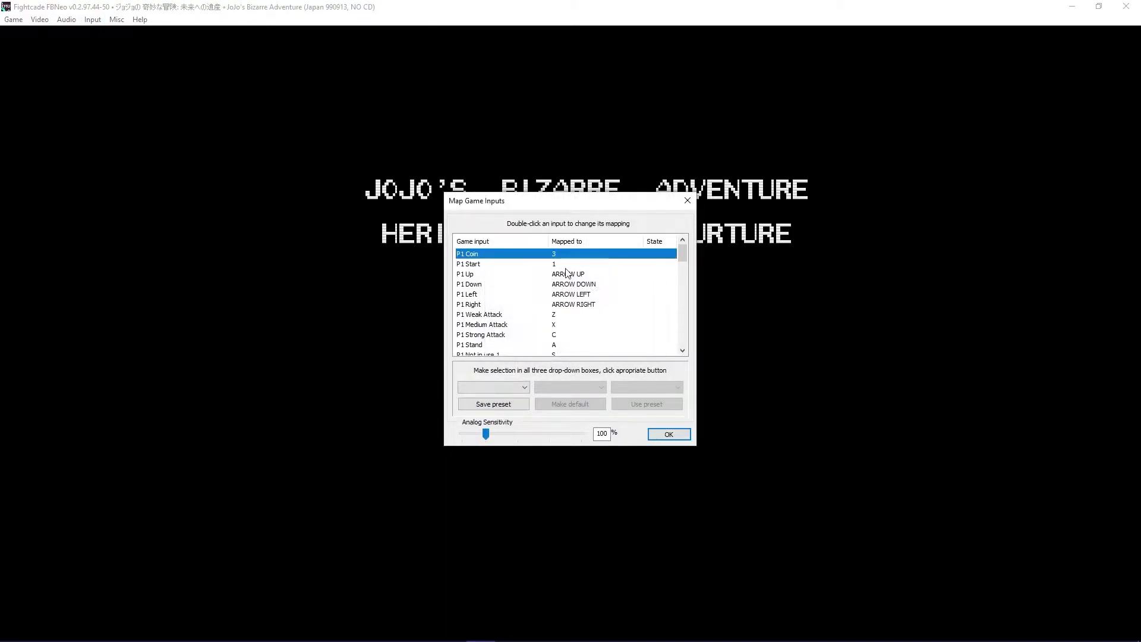
{"action": "double_click", "coordinate": [564, 264]}
{"action": "key", "text": "1"}
- Map P1 Up, Down, Left and Right to W, S, A and D
{"action": "double_click", "coordinate": [559, 274]}
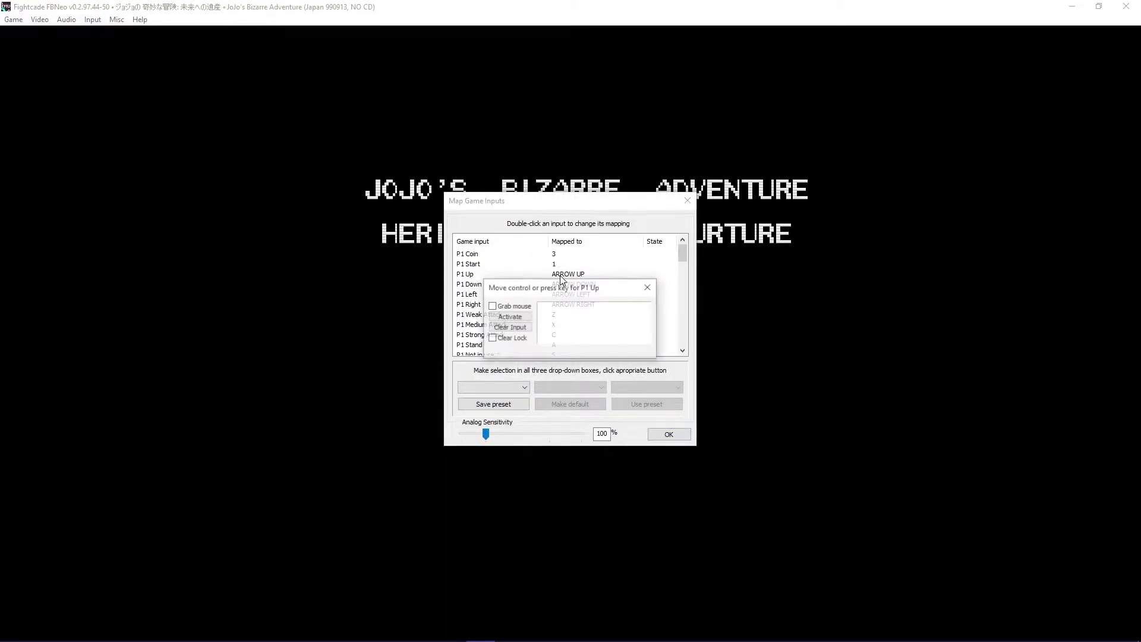
{"action": "key", "text": "w"}
{"action": "double_click", "coordinate": [562, 284]}
{"action": "key", "text": "s"}
{"action": "double_click", "coordinate": [563, 294]}
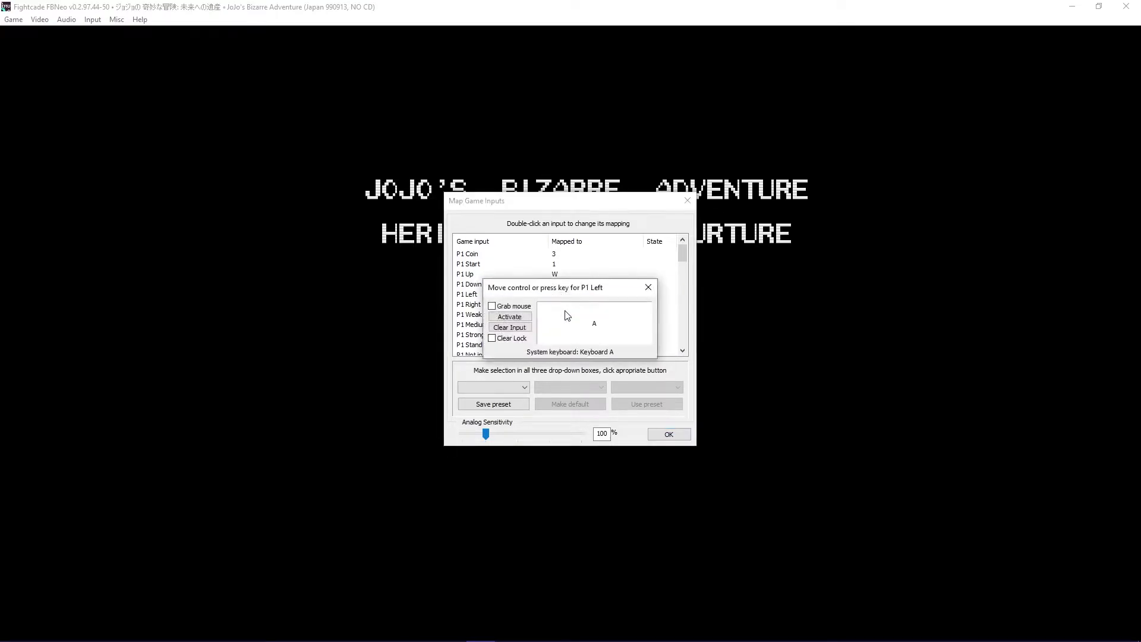
{"action": "key", "text": "a"}
{"action": "double_click", "coordinate": [568, 315]}
{"action": "left_click", "coordinate": [648, 287]}
{"action": "double_click", "coordinate": [566, 305]}
{"action": "key", "text": "d"}
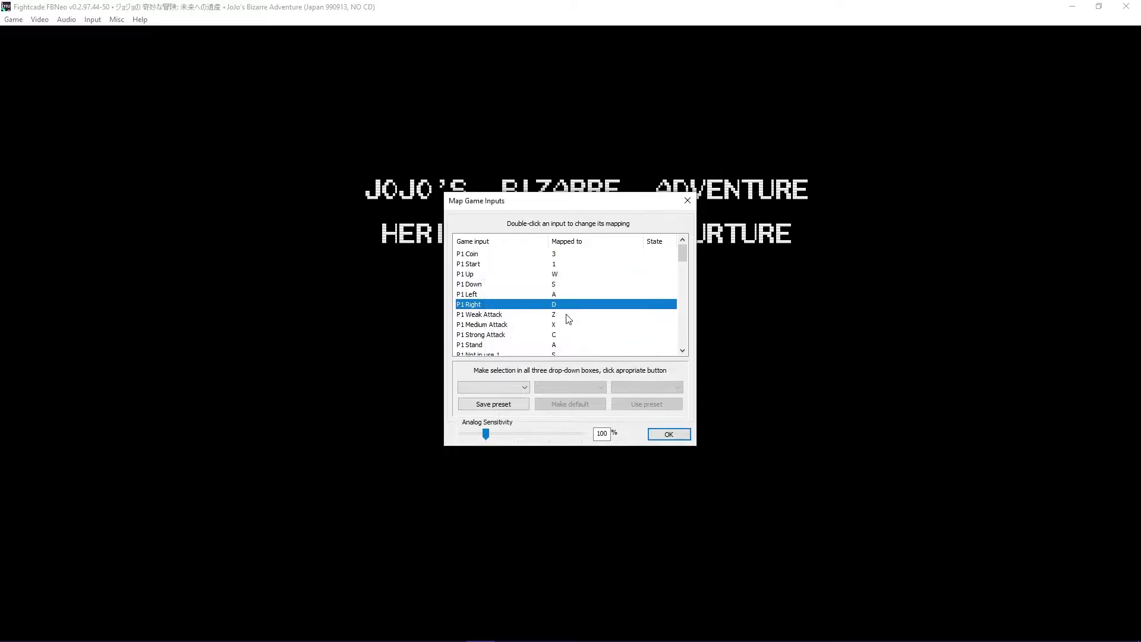
- Map P1 Weak, Medium and Strong Attack to J, K, L and Stand to U
{"action": "double_click", "coordinate": [568, 315]}
{"action": "key", "text": "j"}
{"action": "double_click", "coordinate": [554, 325]}
{"action": "key", "text": "k"}
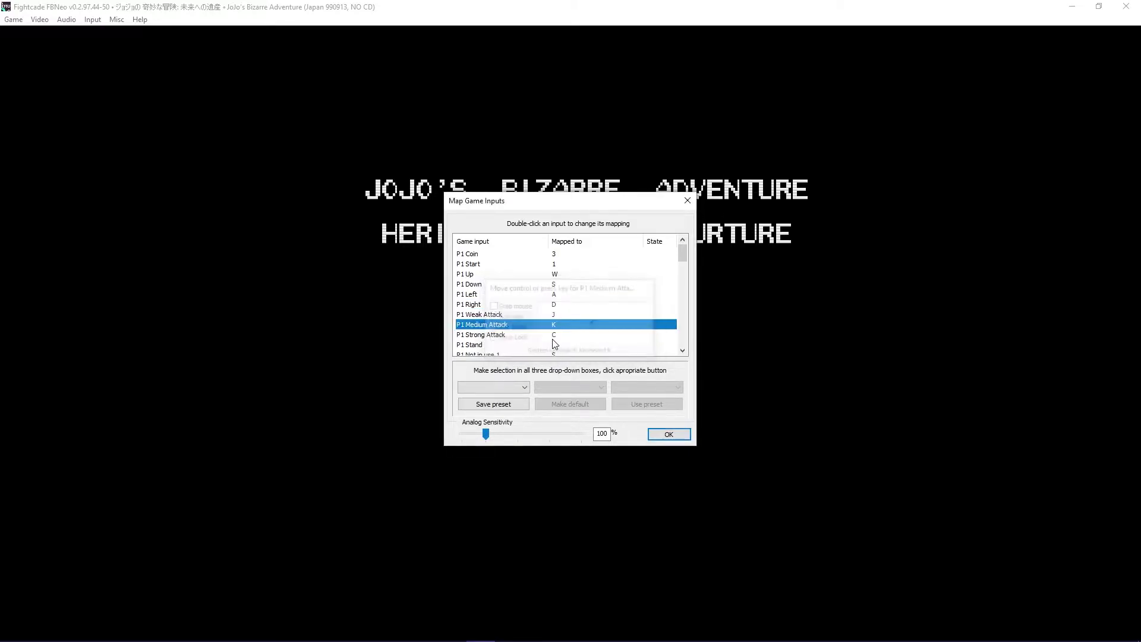
{"action": "double_click", "coordinate": [556, 335]}
{"action": "key", "text": "l"}
{"action": "double_click", "coordinate": [558, 346]}
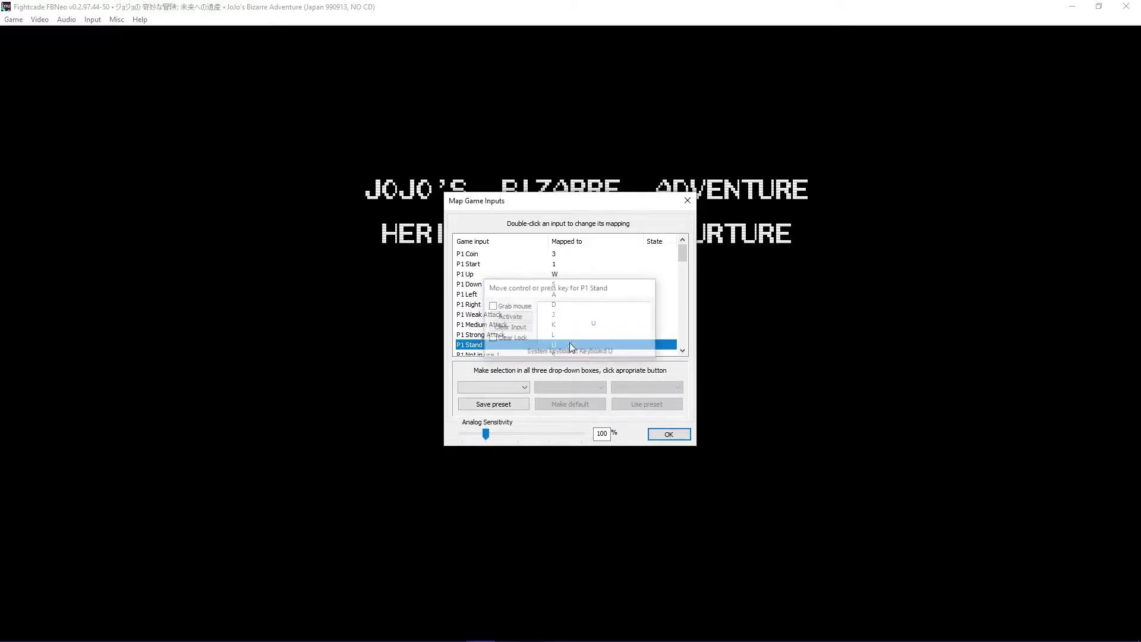
{"action": "key", "text": "u"}
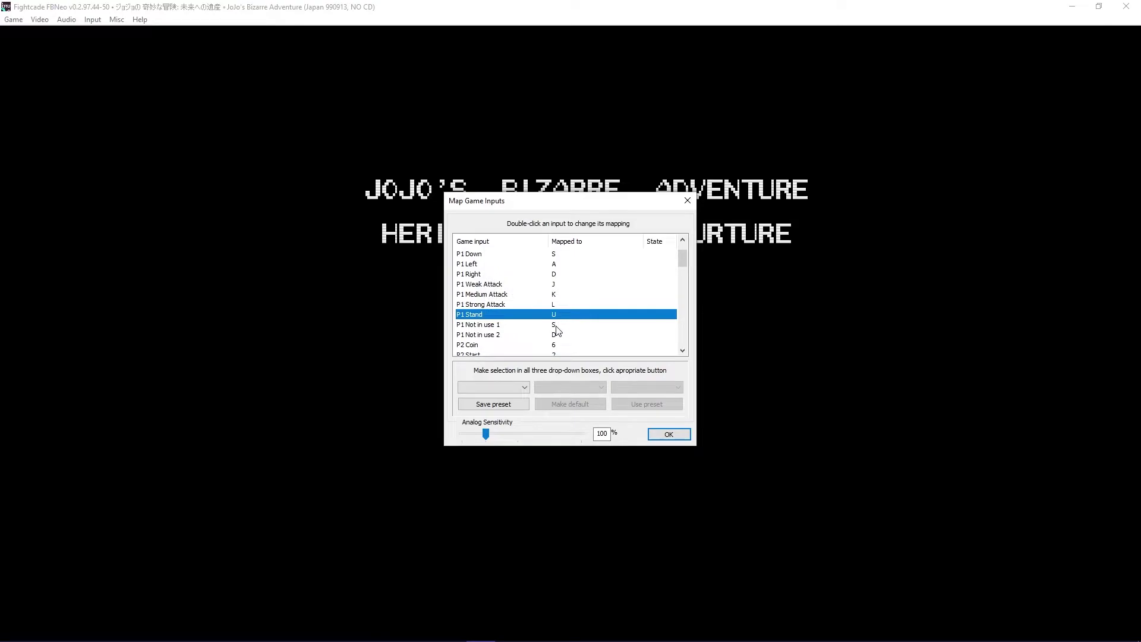
- Clear the P1 Not in use 1 and 2 mappings, leaving P1 3x Attack unchanged
{"action": "double_click", "coordinate": [555, 326]}
{"action": "left_click", "coordinate": [510, 327]}
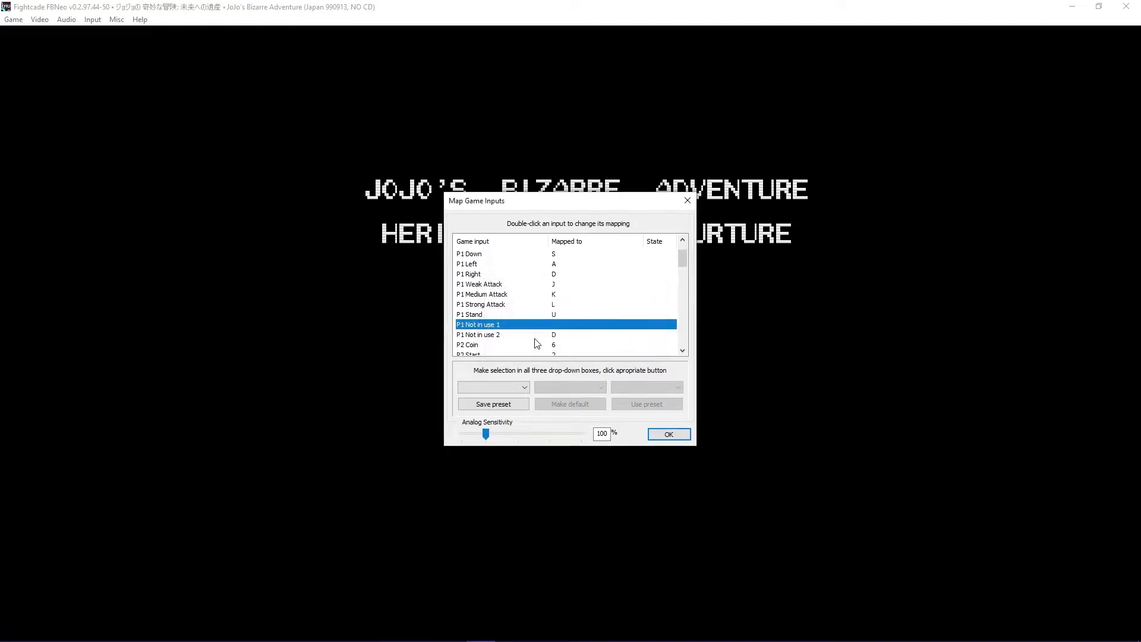
{"action": "double_click", "coordinate": [531, 335]}
{"action": "left_click", "coordinate": [526, 329]}
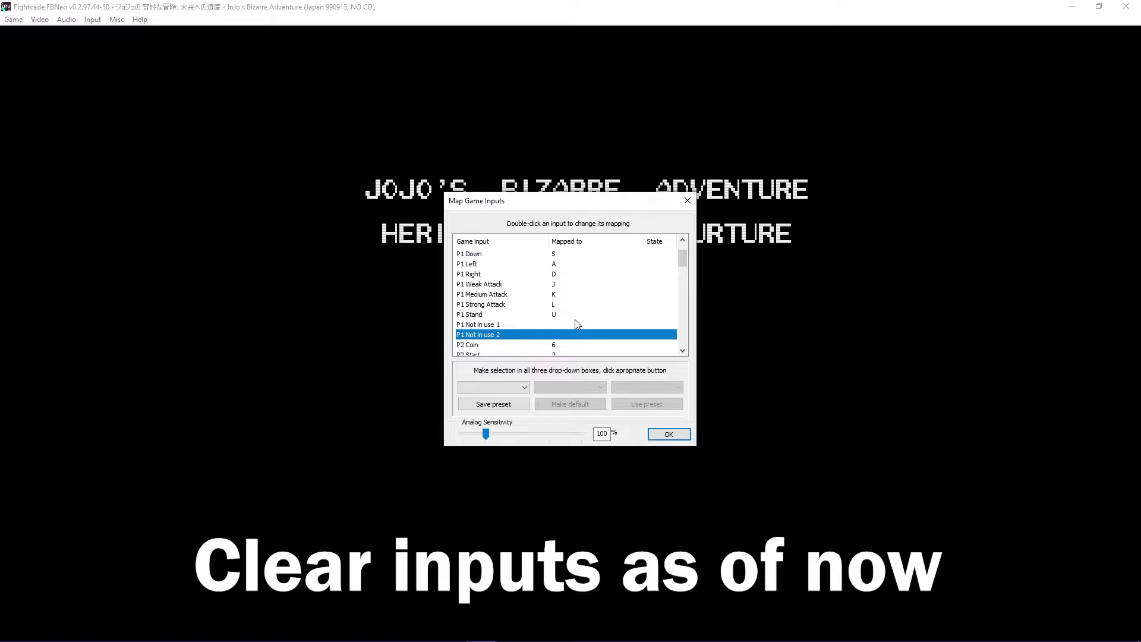
{"action": "scroll", "coordinate": [575, 321], "scroll_direction": "down", "scroll_amount": 10}
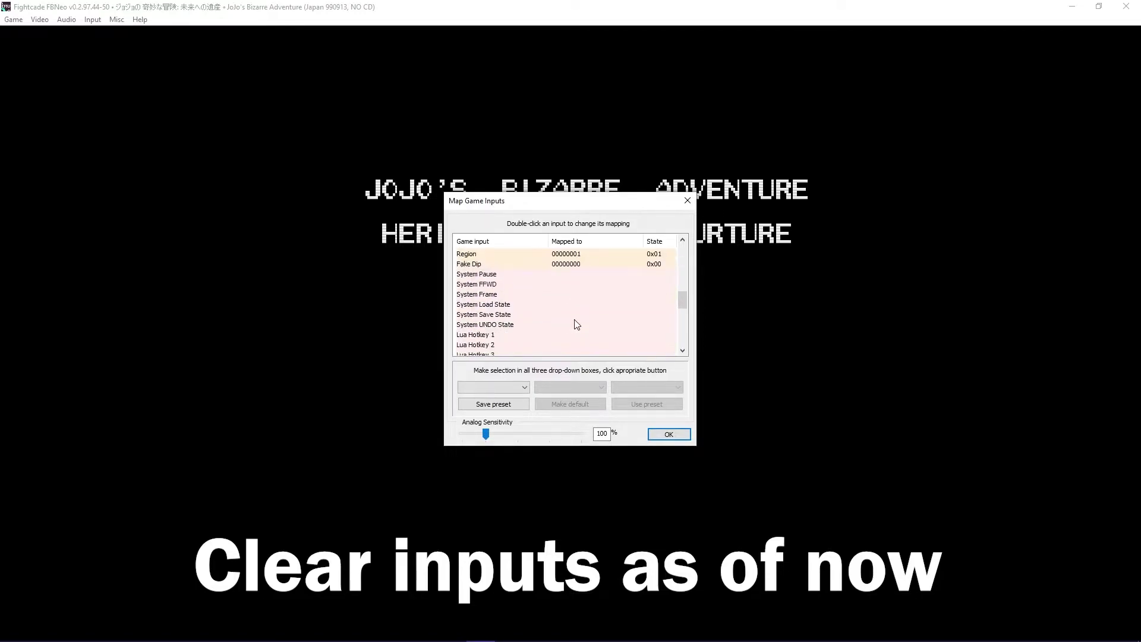
{"action": "scroll", "coordinate": [574, 323], "scroll_direction": "down", "scroll_amount": 5}
{"action": "double_click", "coordinate": [551, 337]}
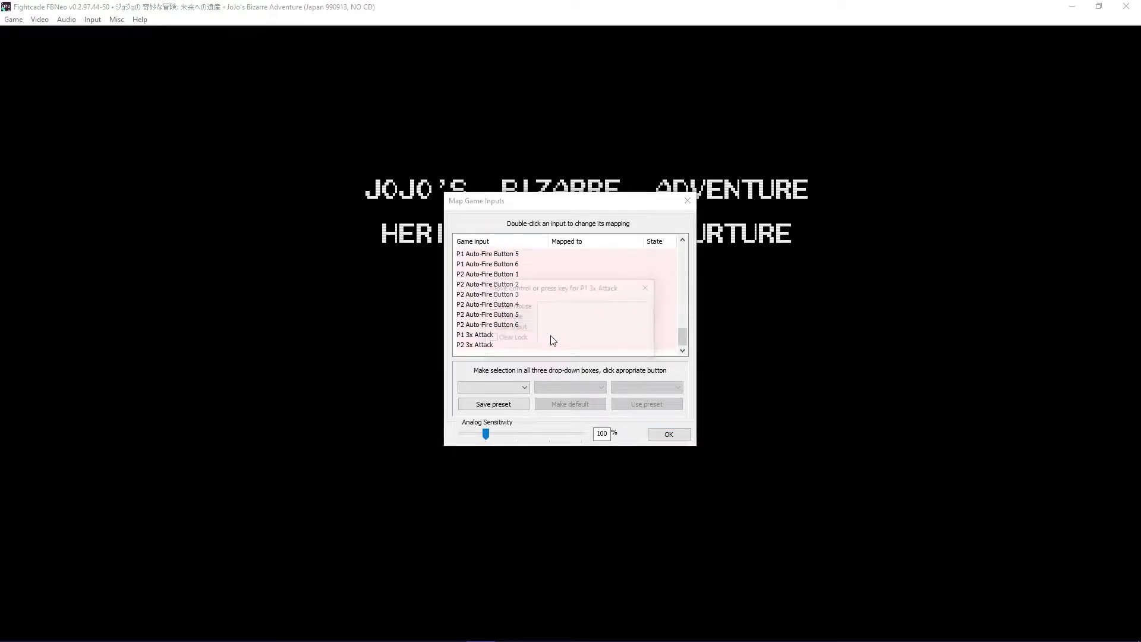
{"action": "key", "text": "Escape"}
{"action": "scroll", "coordinate": [616, 326], "scroll_direction": "up", "scroll_amount": 8}
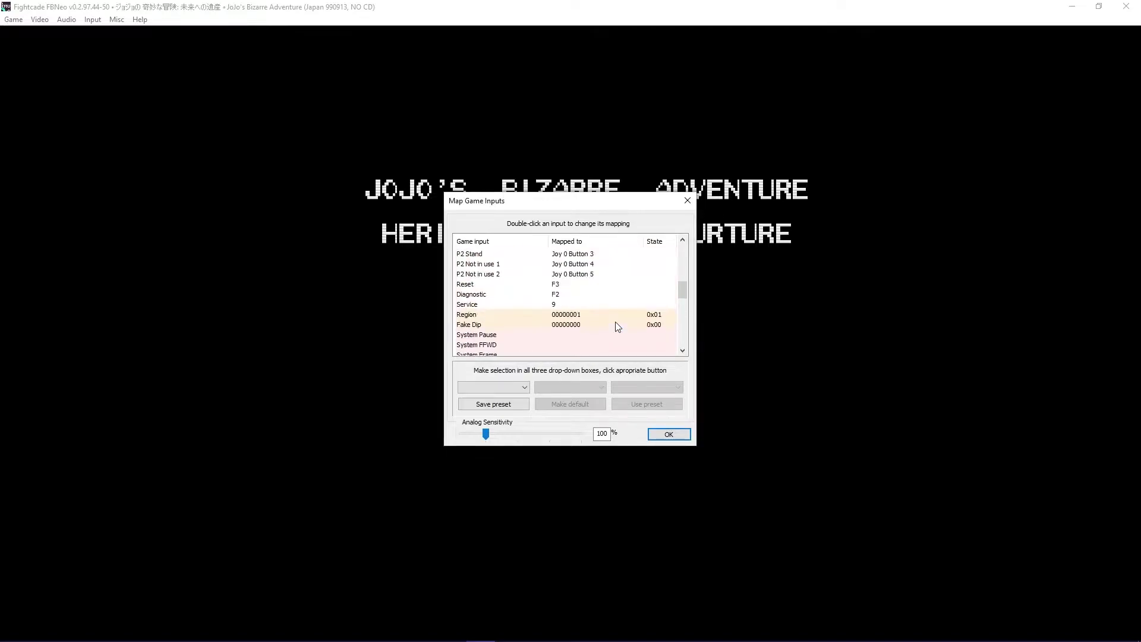
{"action": "scroll", "coordinate": [616, 326], "scroll_direction": "up", "scroll_amount": 7}
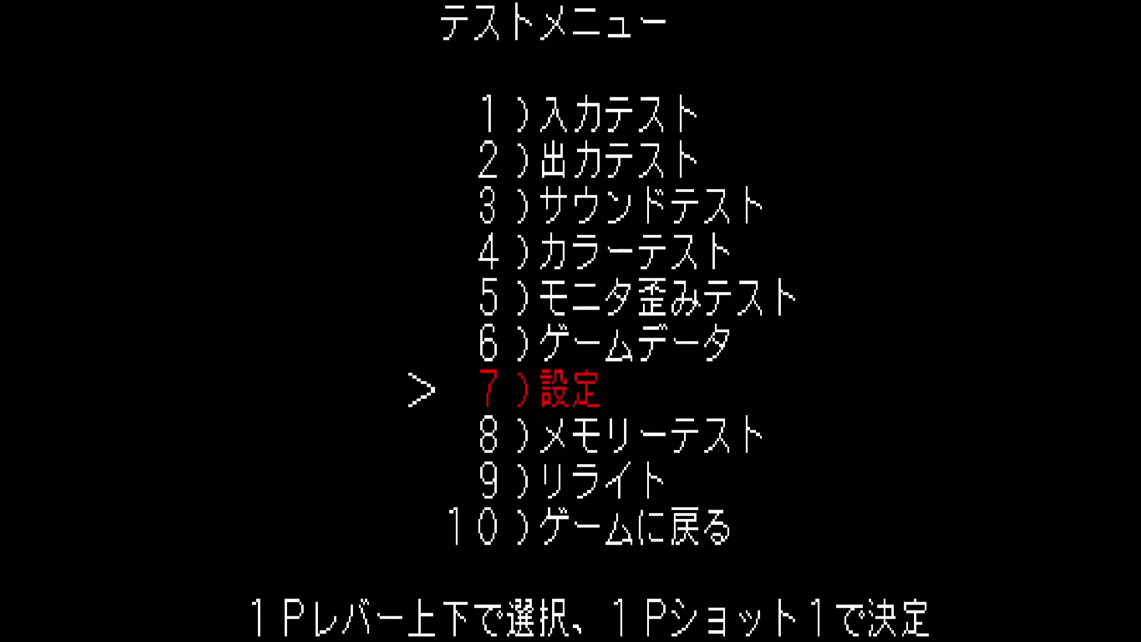
- Enter the test menu's settings section and move to its second option
{"action": "key", "text": "z"}
{"action": "key", "text": "Down"}
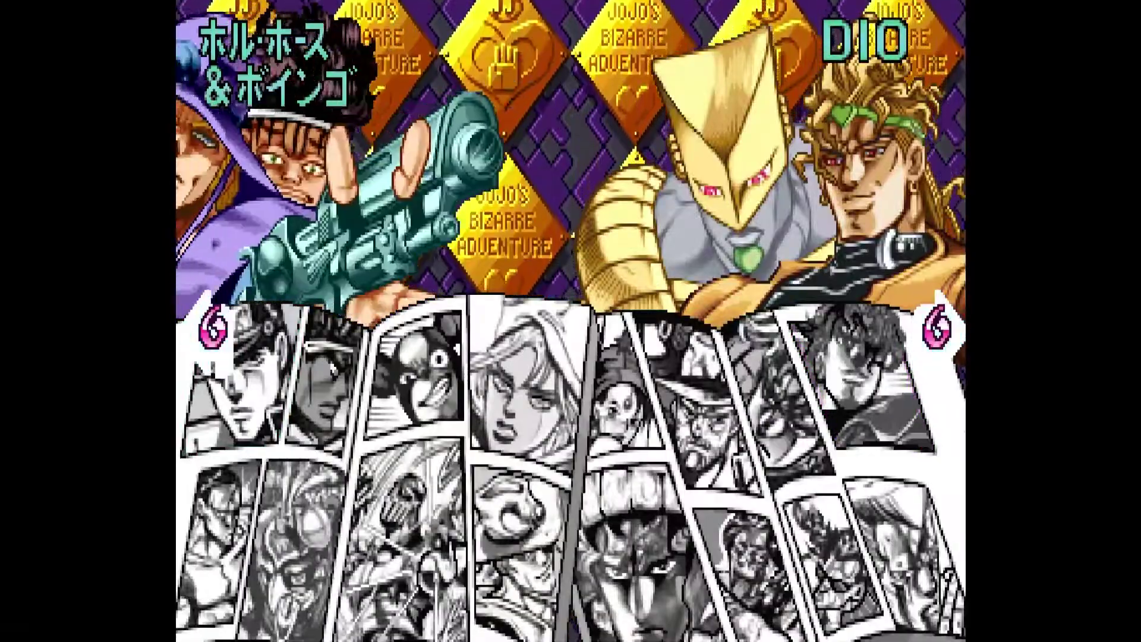
- Close the game and challenge a Looking to Play player, choosing the match length
{"action": "key", "text": "alt+F4"}
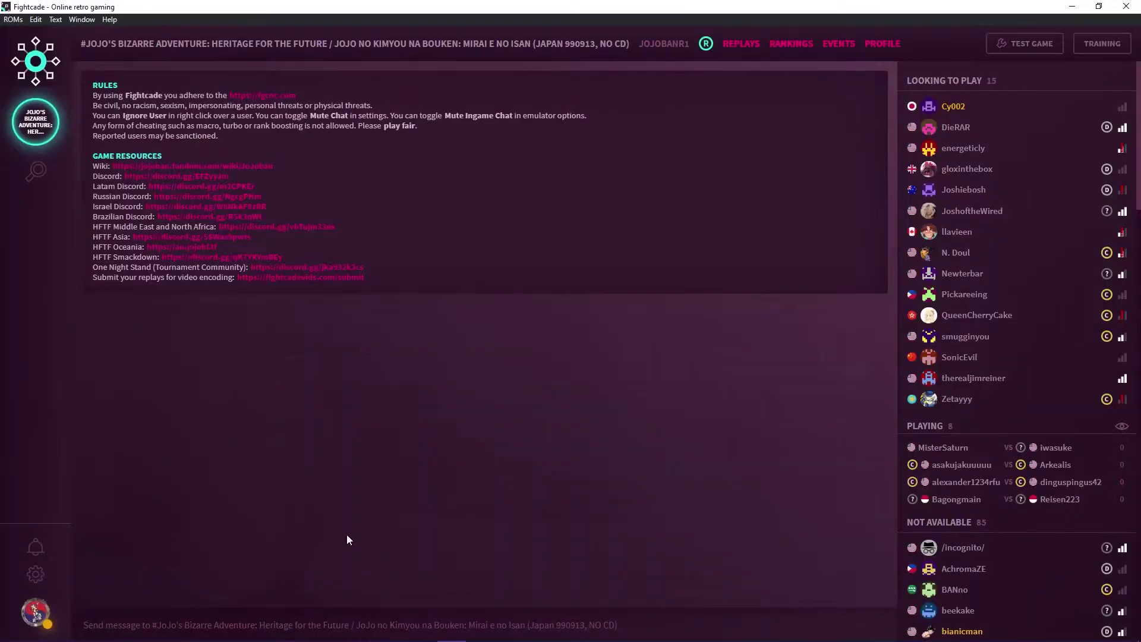
{"action": "left_click", "coordinate": [960, 254]}
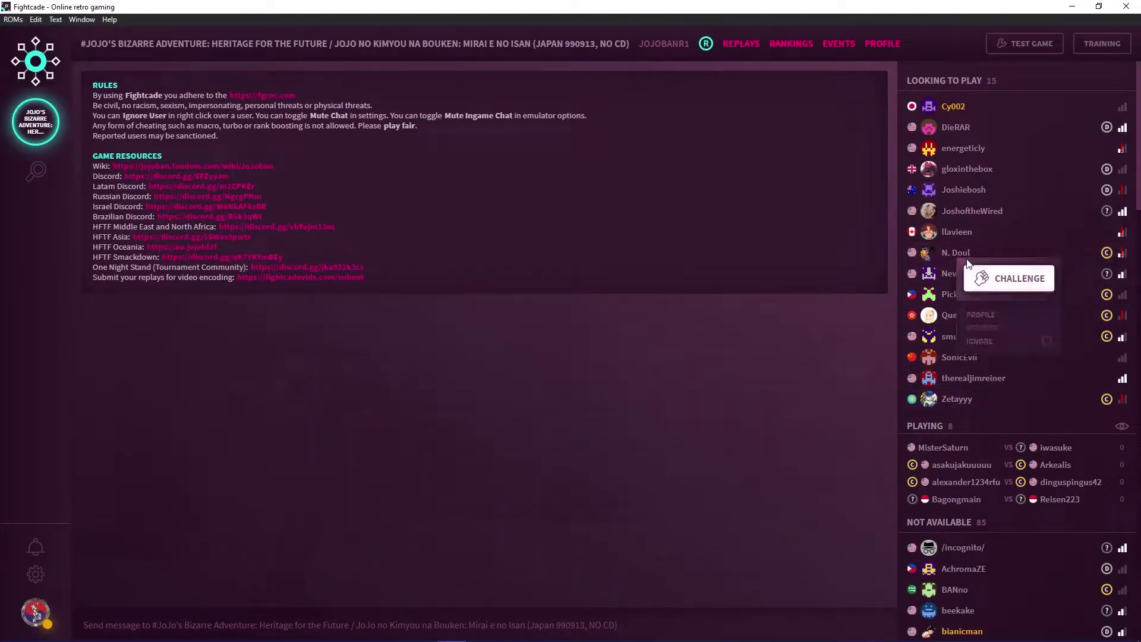
{"action": "left_click", "coordinate": [983, 284]}
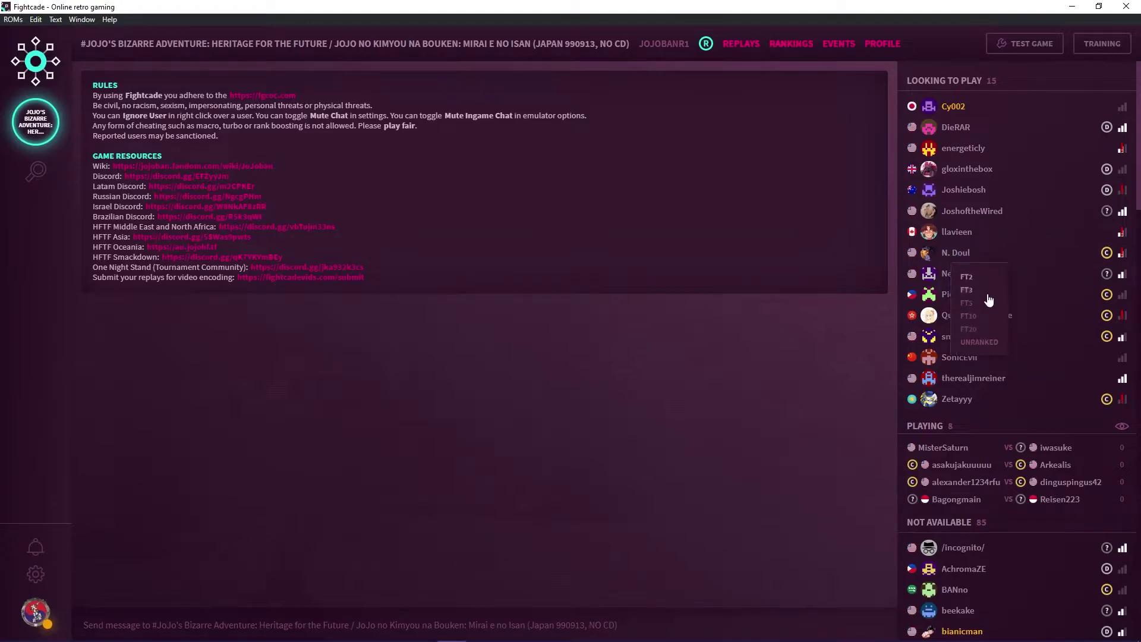
{"action": "left_click", "coordinate": [980, 343]}
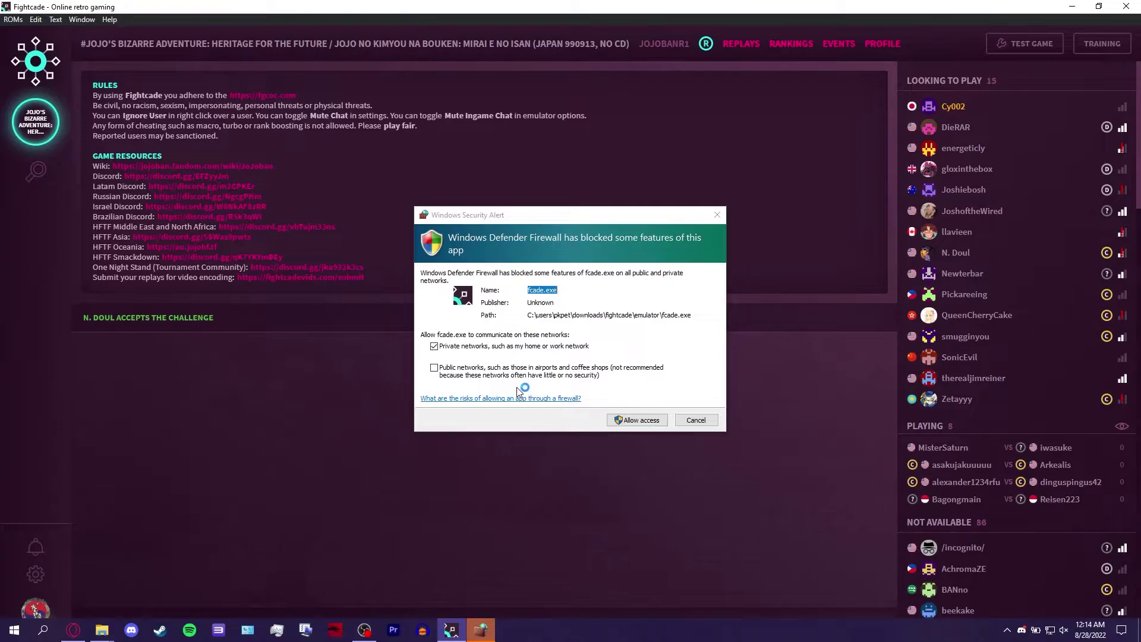
- Allow fcade.exe through Windows Firewall on private and public networks, then return to the lobby
{"action": "left_click", "coordinate": [434, 368]}
{"action": "left_click", "coordinate": [642, 420]}
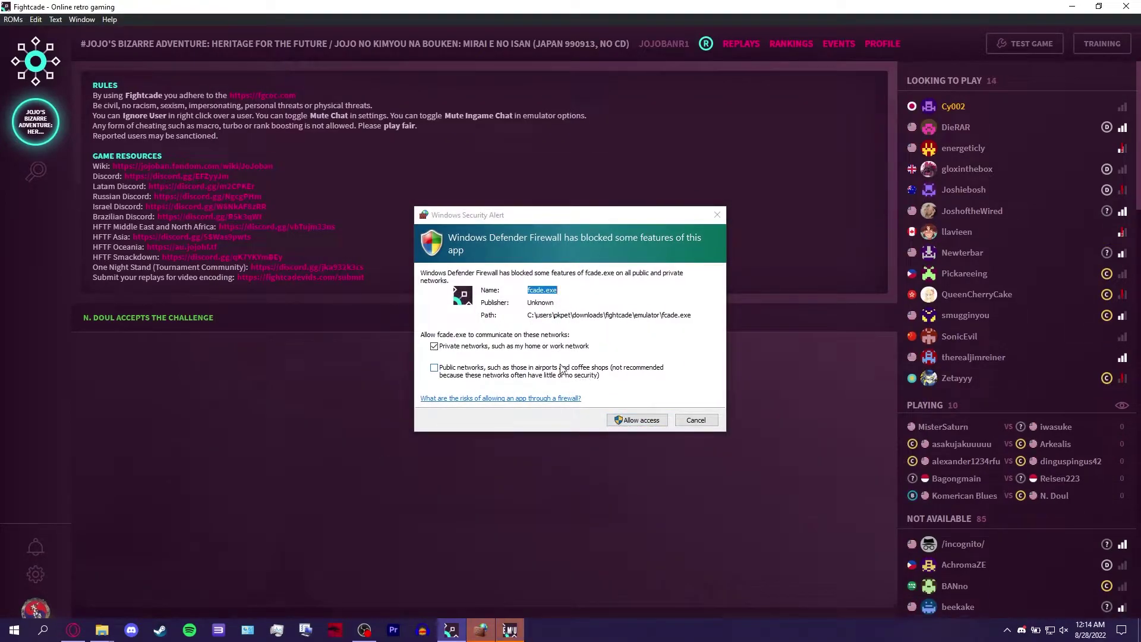
{"action": "left_click", "coordinate": [561, 369]}
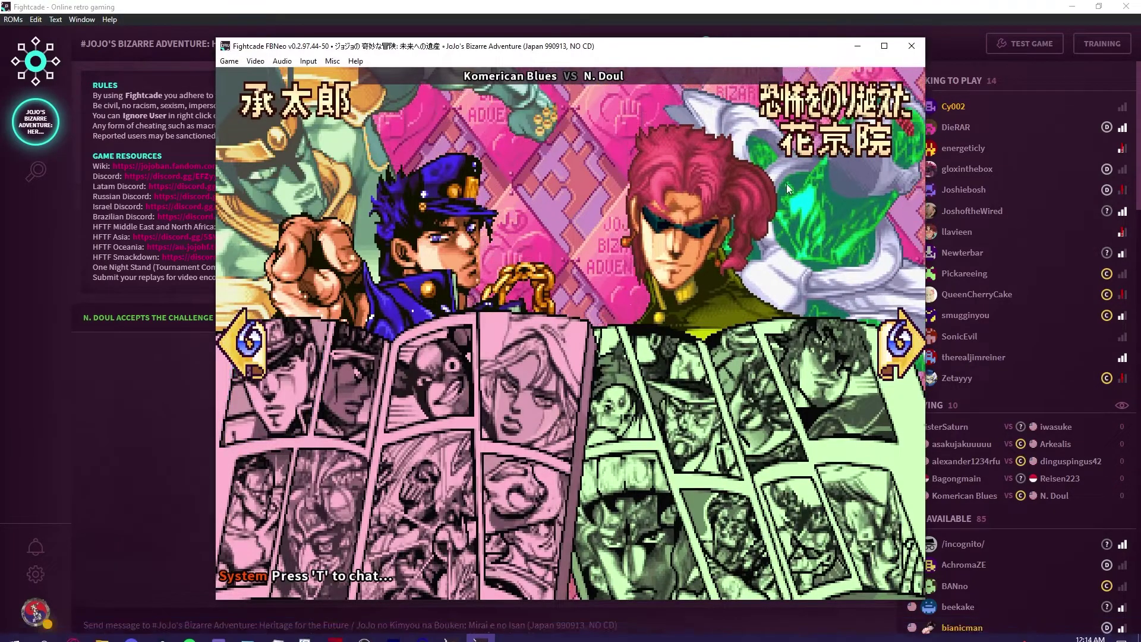
{"action": "left_click", "coordinate": [1030, 341]}
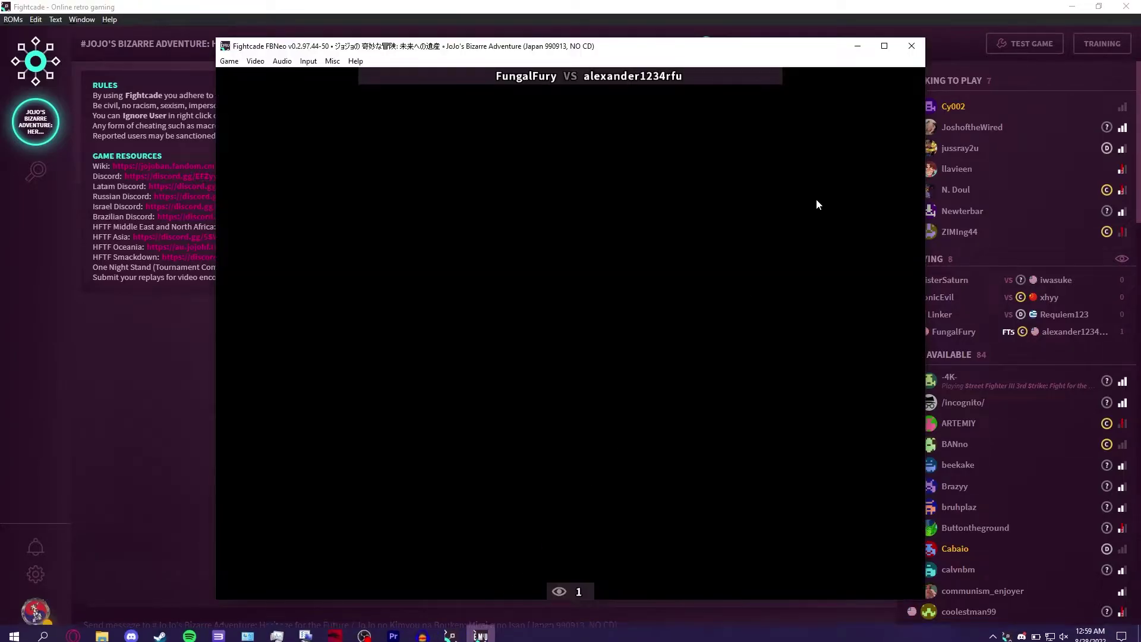
- Play the most recent jojobanr1 replay from the profile's REPLAYS list in fcade.exe
{"action": "left_click", "coordinate": [885, 46]}
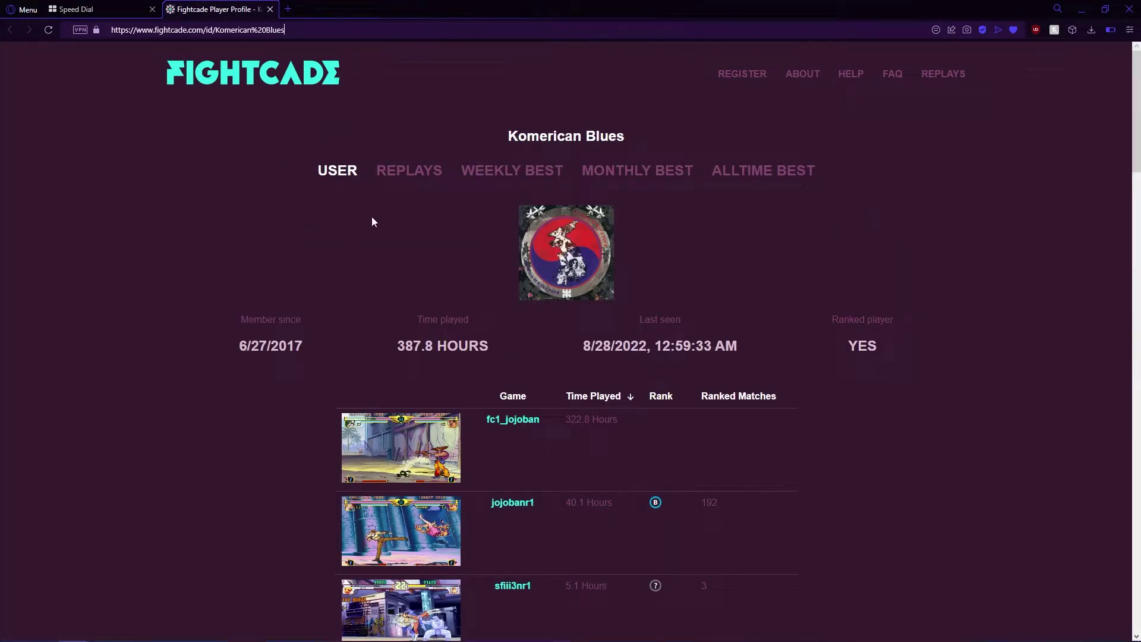
{"action": "left_click", "coordinate": [428, 175]}
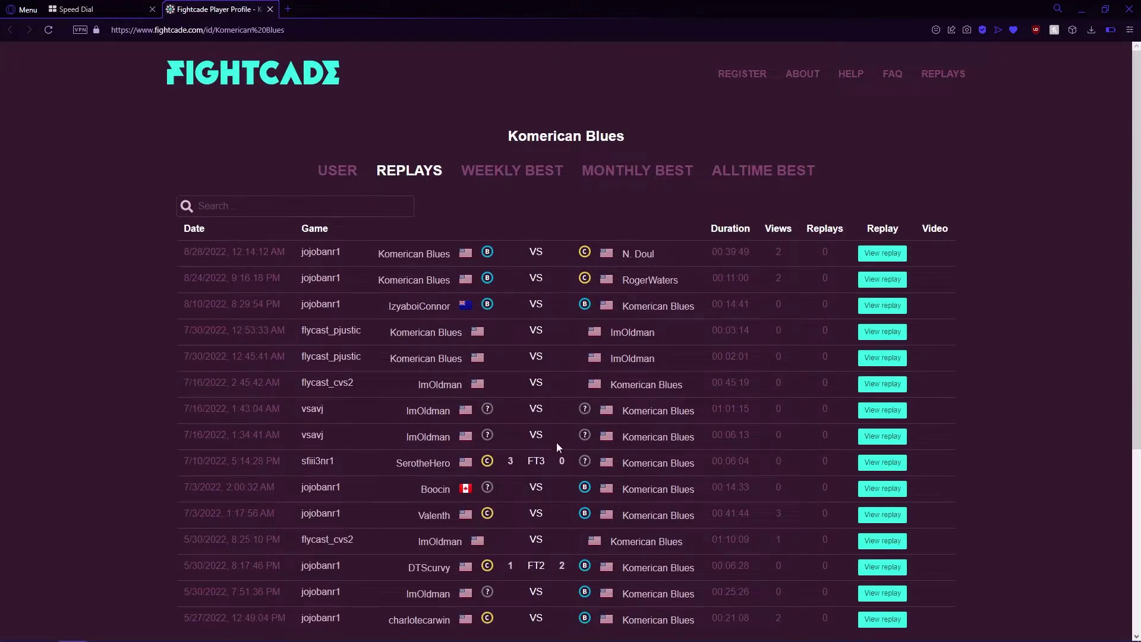
{"action": "left_click", "coordinate": [876, 260]}
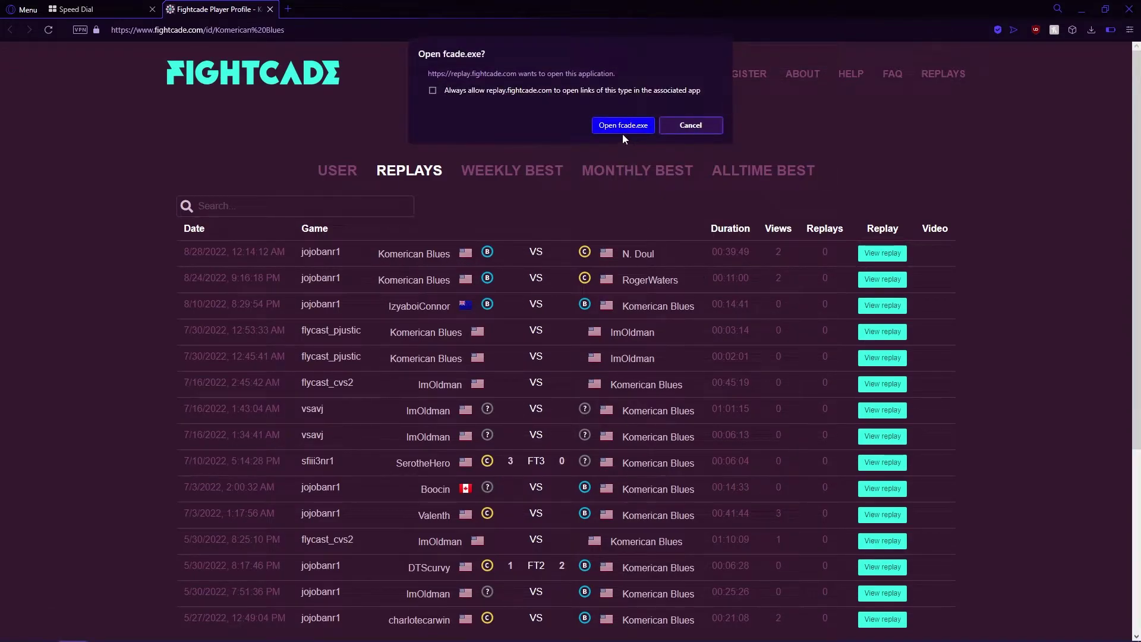
{"action": "left_click", "coordinate": [623, 126]}
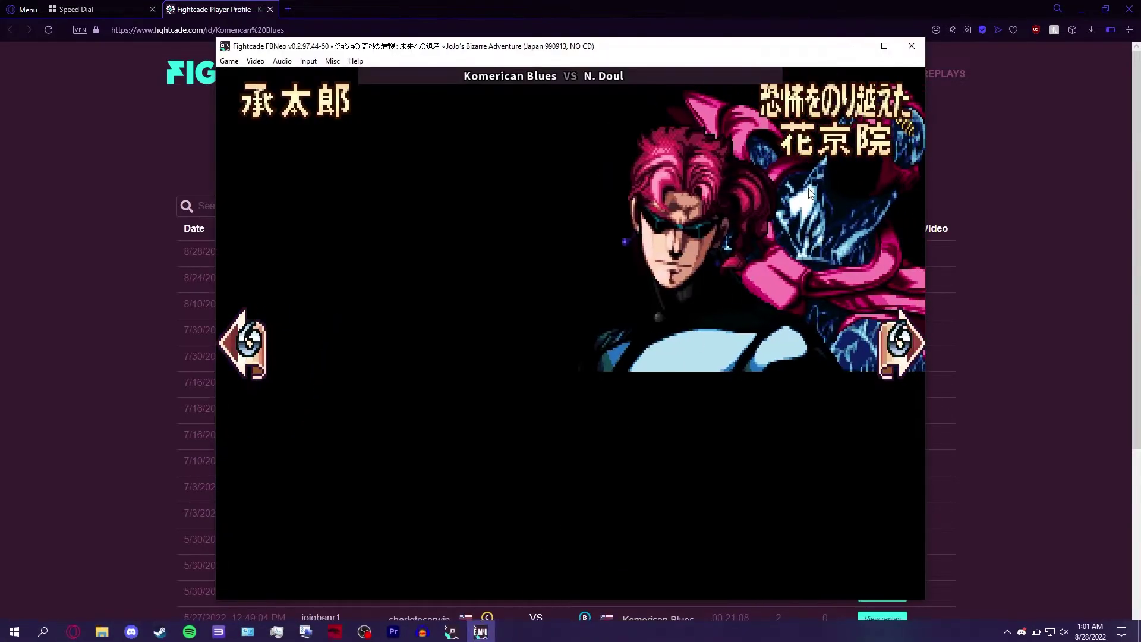
- Maximize the replay, go back to the lobby and set the account status to Away
{"action": "left_click", "coordinate": [885, 45]}
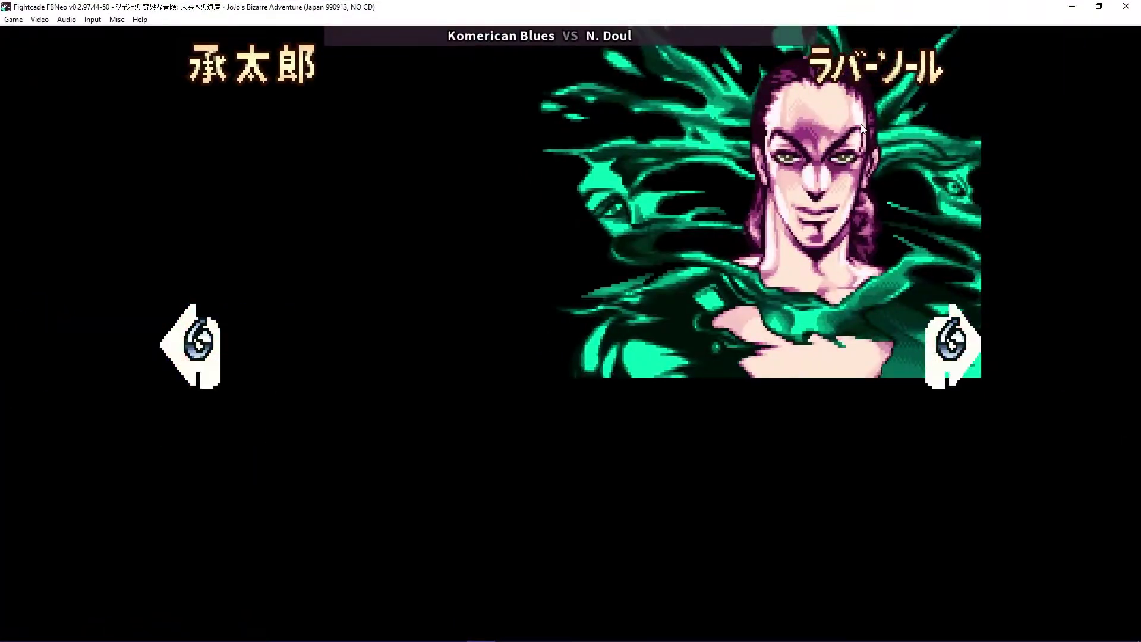
{"action": "key", "text": "alt+Tab"}
{"action": "mouse_move", "coordinate": [35, 613]}
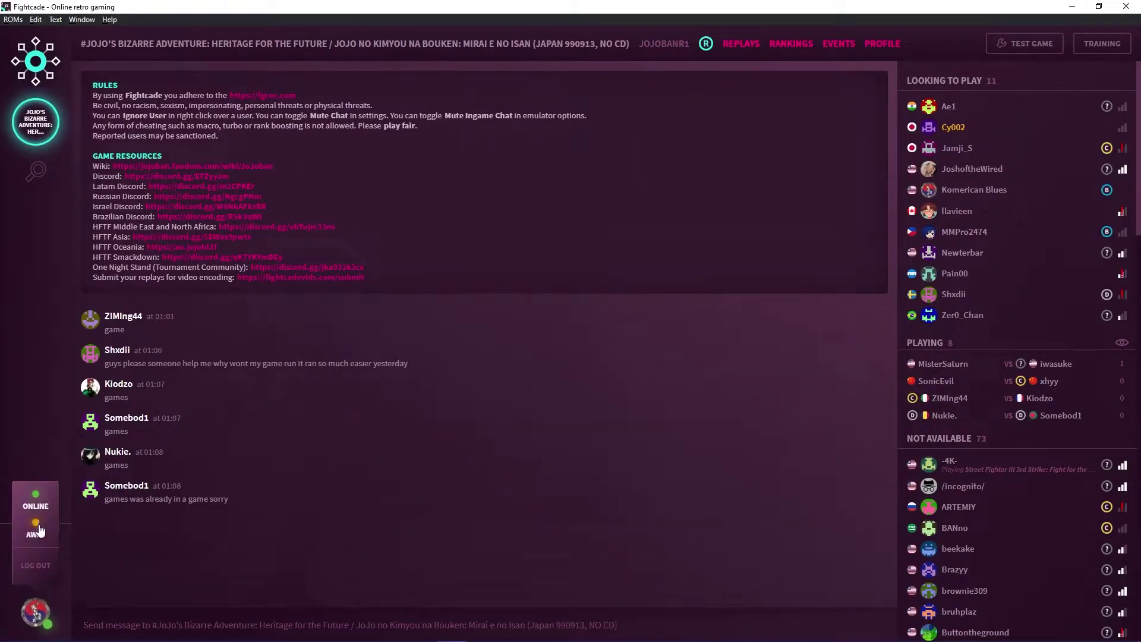
{"action": "left_click", "coordinate": [38, 529]}
{"action": "scroll", "coordinate": [958, 485], "scroll_direction": "down", "scroll_amount": 1}
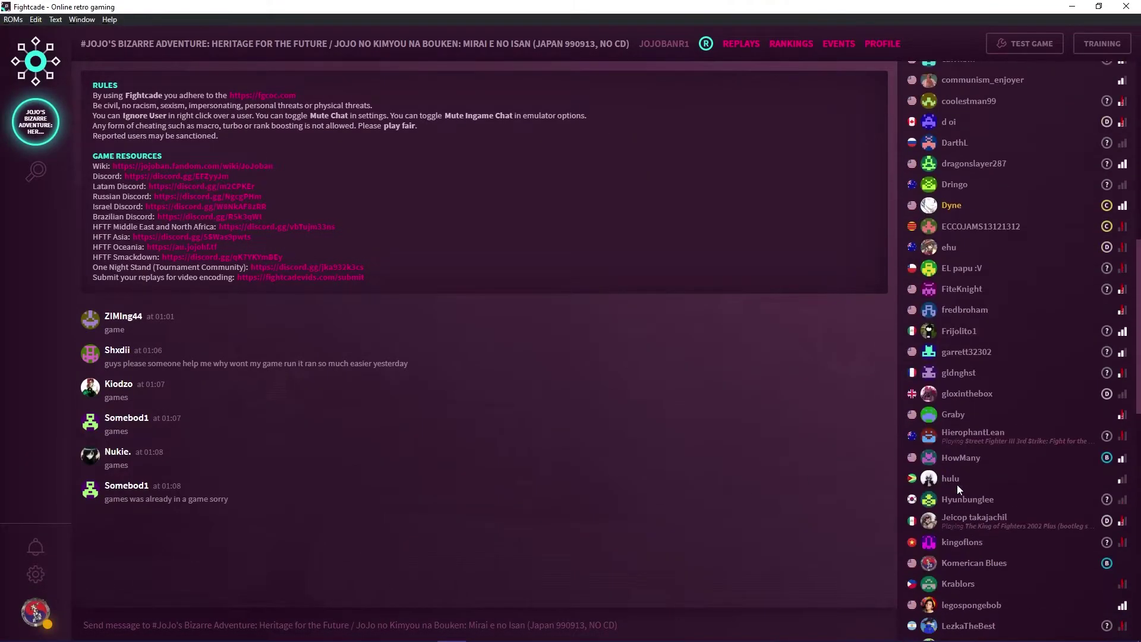
{"action": "scroll", "coordinate": [957, 484], "scroll_direction": "down", "scroll_amount": 3}
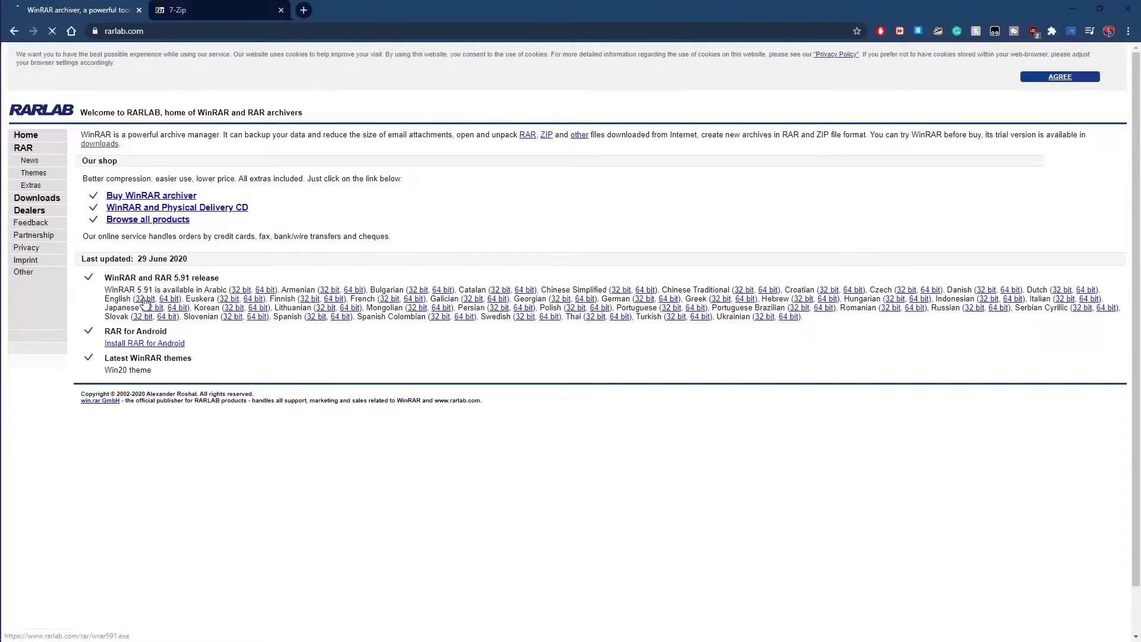
- Switch the browser to the 7-Zip site tab
{"action": "left_click", "coordinate": [200, 9]}
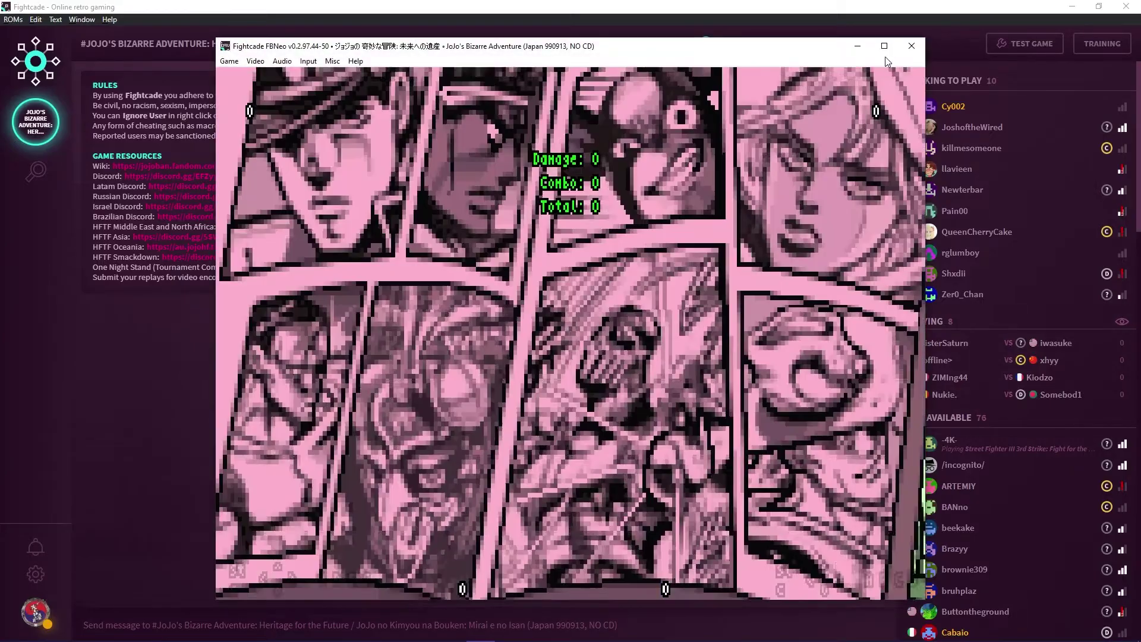
- Maximize the FBNeo window and review the game input mappings
{"action": "left_click", "coordinate": [892, 49]}
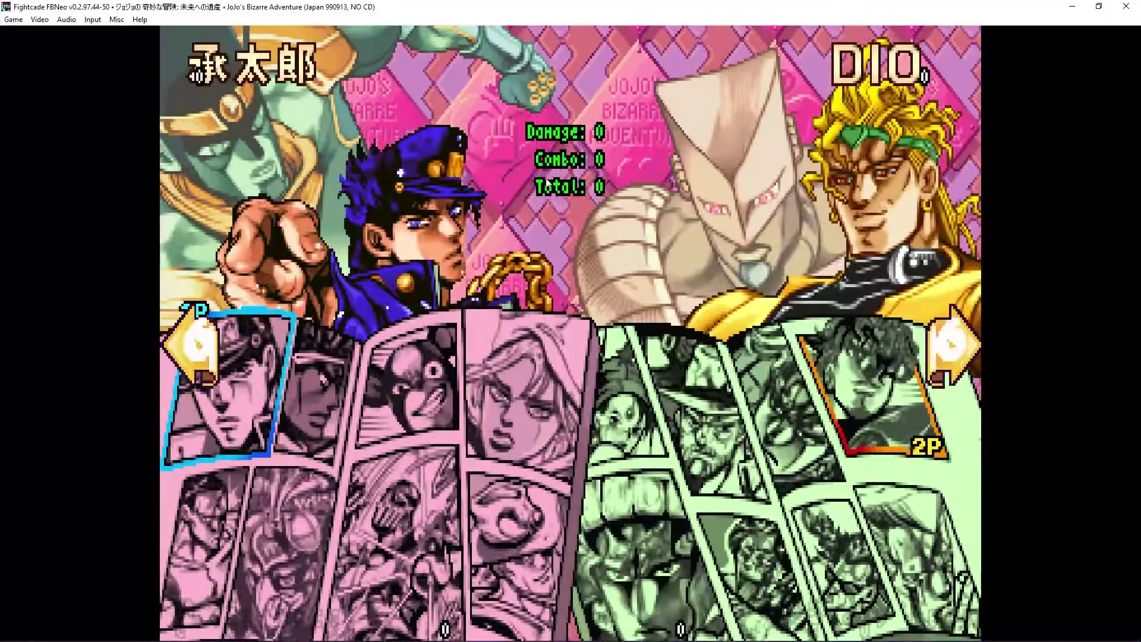
{"action": "left_click", "coordinate": [93, 20]}
{"action": "left_click", "coordinate": [103, 38]}
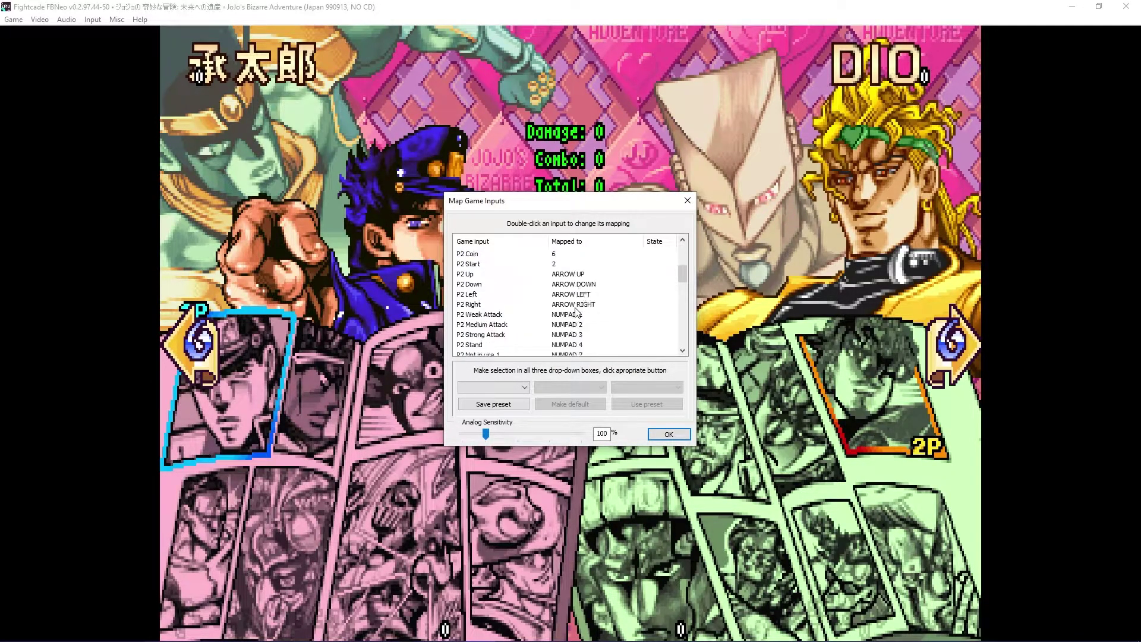
{"action": "scroll", "coordinate": [576, 310], "scroll_direction": "down", "scroll_amount": 10}
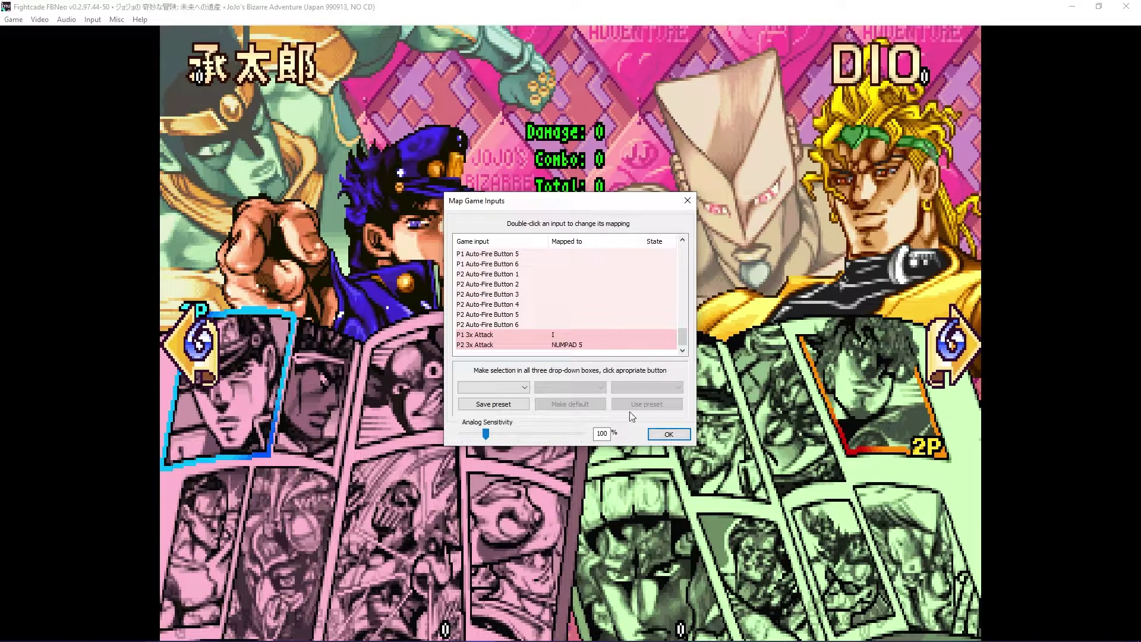
{"action": "left_click", "coordinate": [667, 434]}
- Start an Avdol vs Kakyoin match, land a 10-damage Stand attack, then download JoJoban_Training_Mode_Menu_0.8.0.zip
{"action": "key", "text": "Right"}
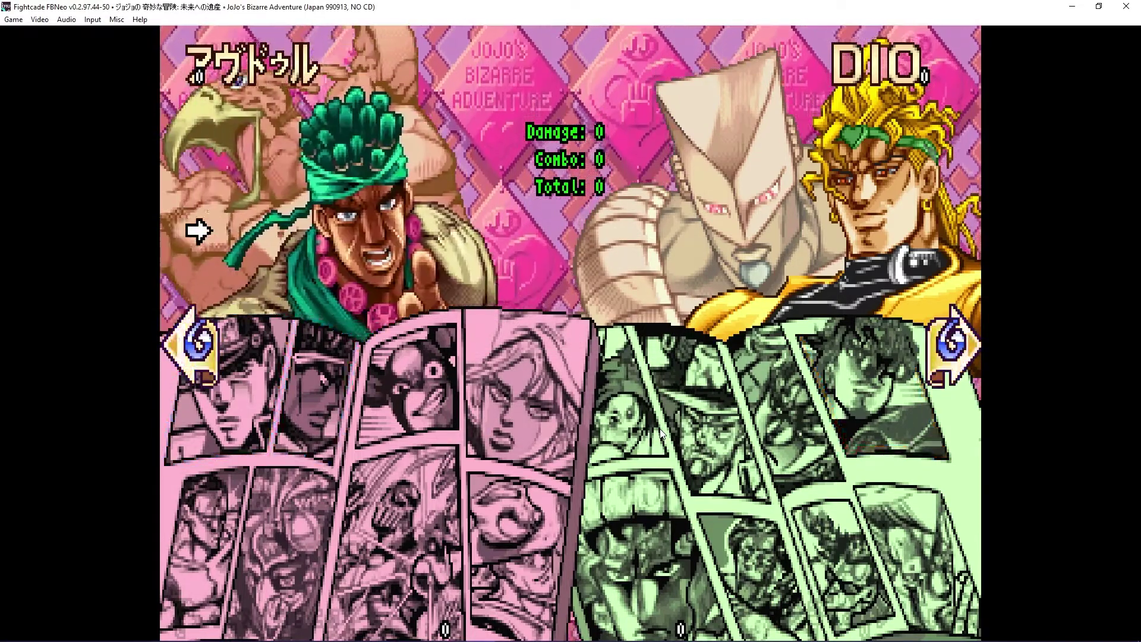
{"action": "key", "text": "Left"}
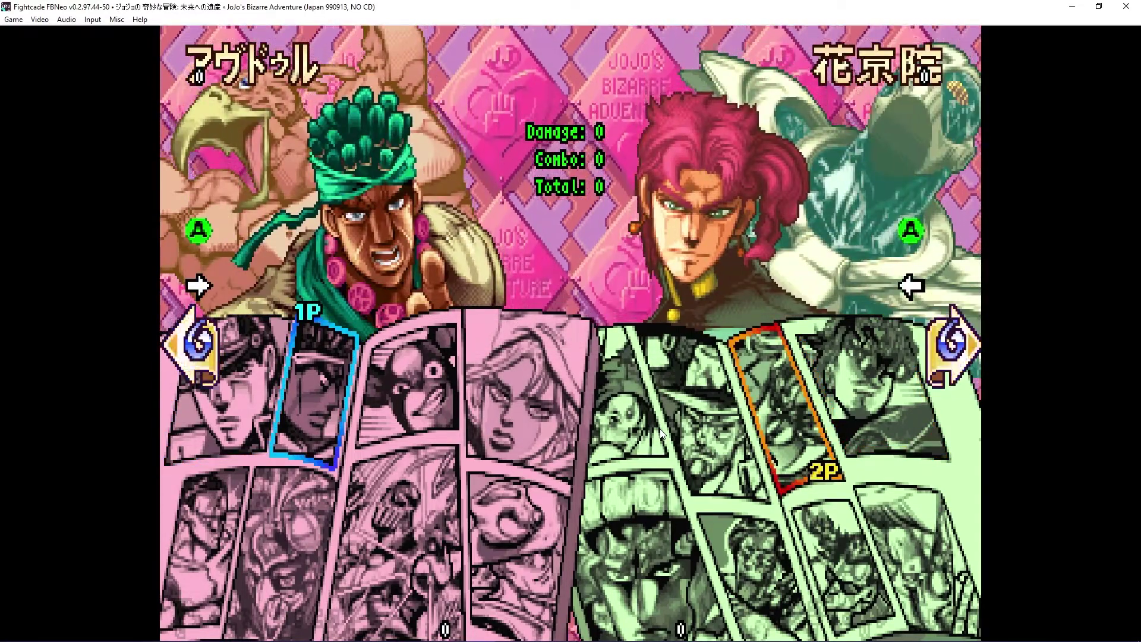
{"action": "key", "text": "a"}
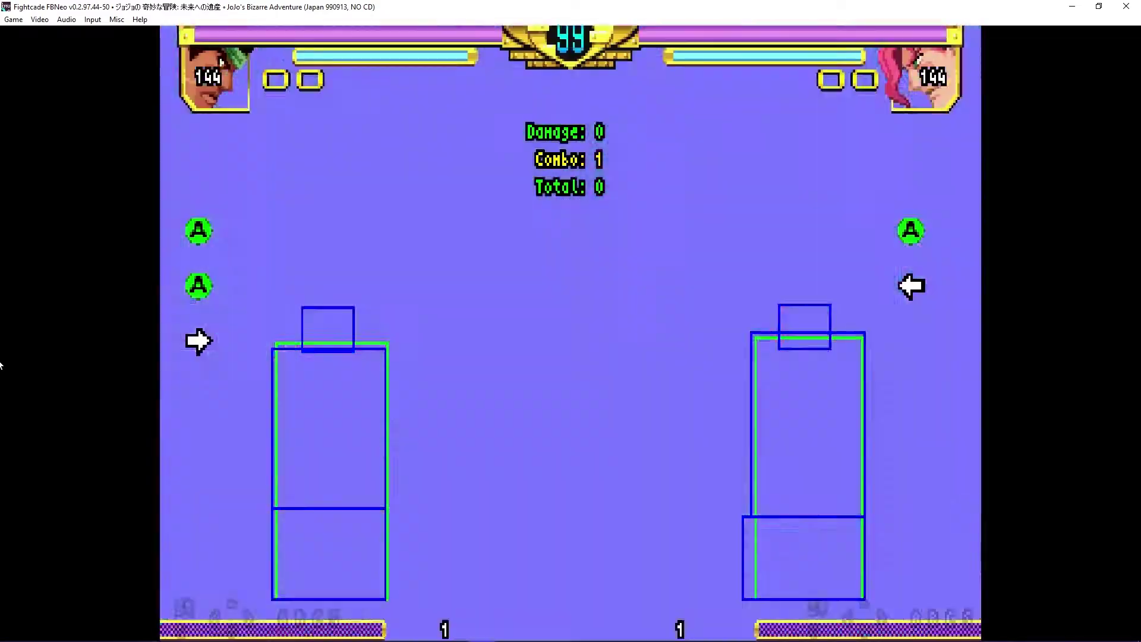
{"action": "key", "text": "Right"}
{"action": "key", "text": "Left"}
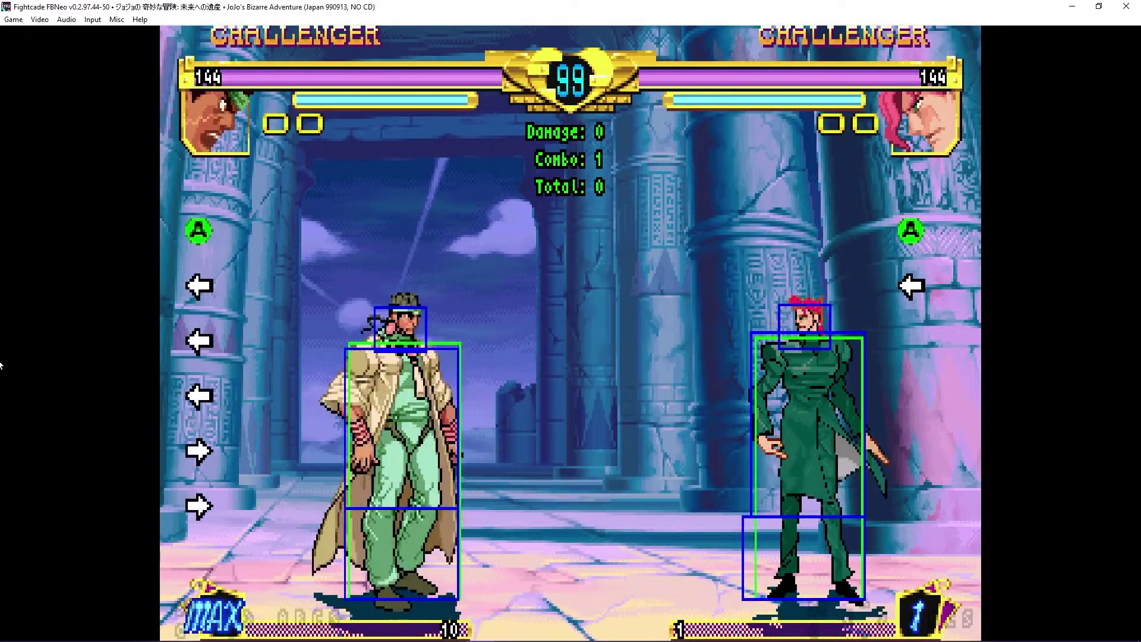
{"action": "key", "text": "s"}
{"action": "key", "text": "Down"}
{"action": "key", "text": "Right"}
{"action": "key", "text": "d"}
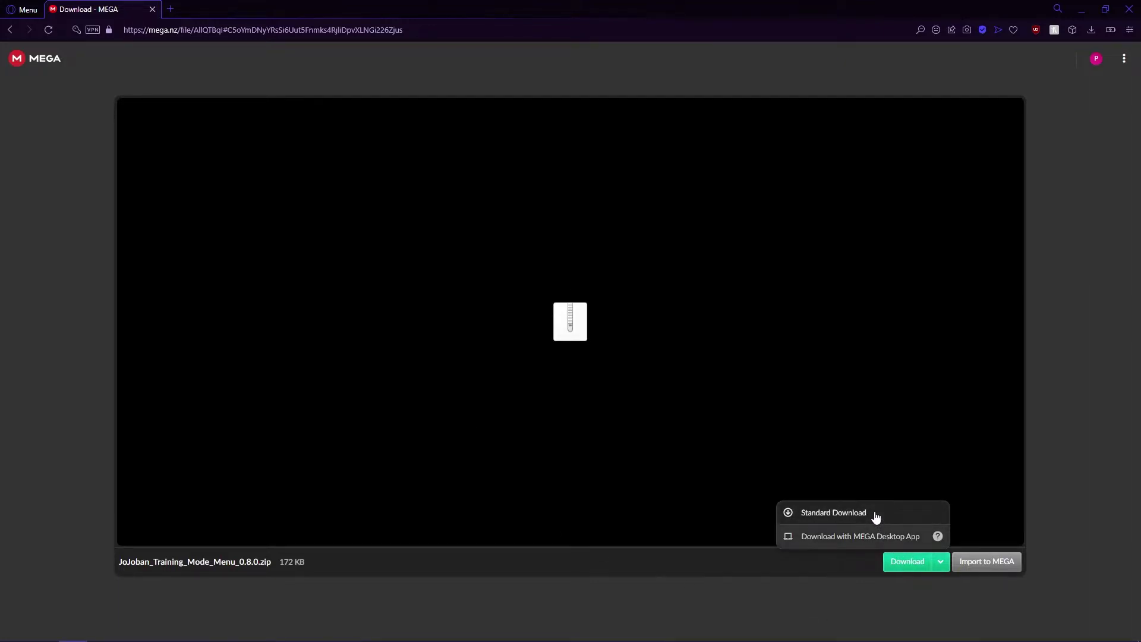
{"action": "left_click", "coordinate": [834, 512]}
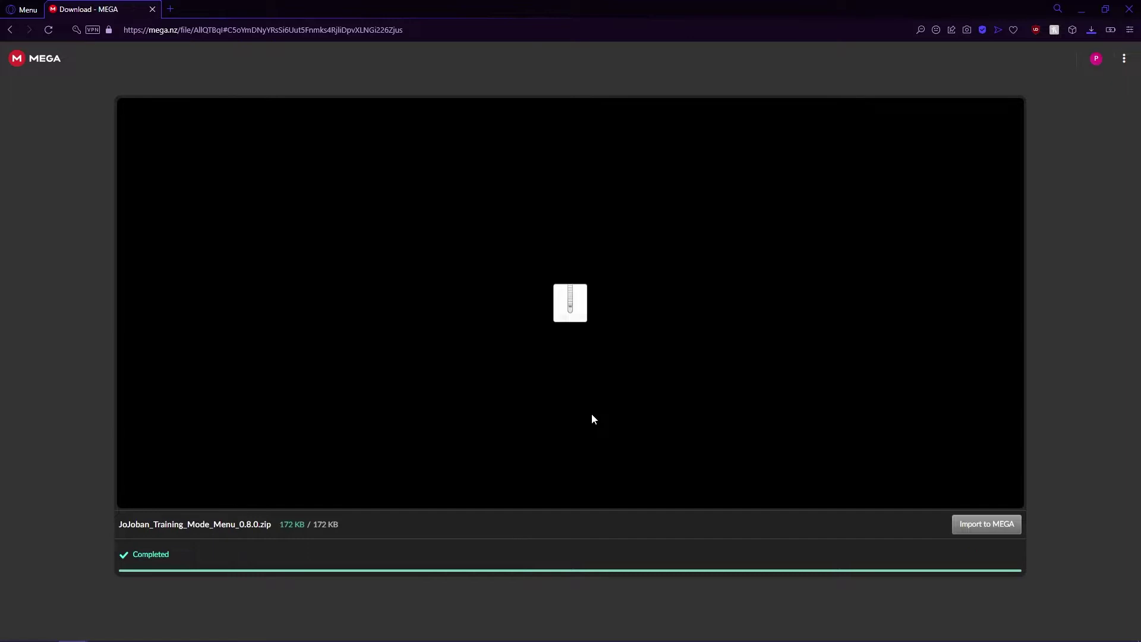
{"action": "left_click", "coordinate": [469, 301]}
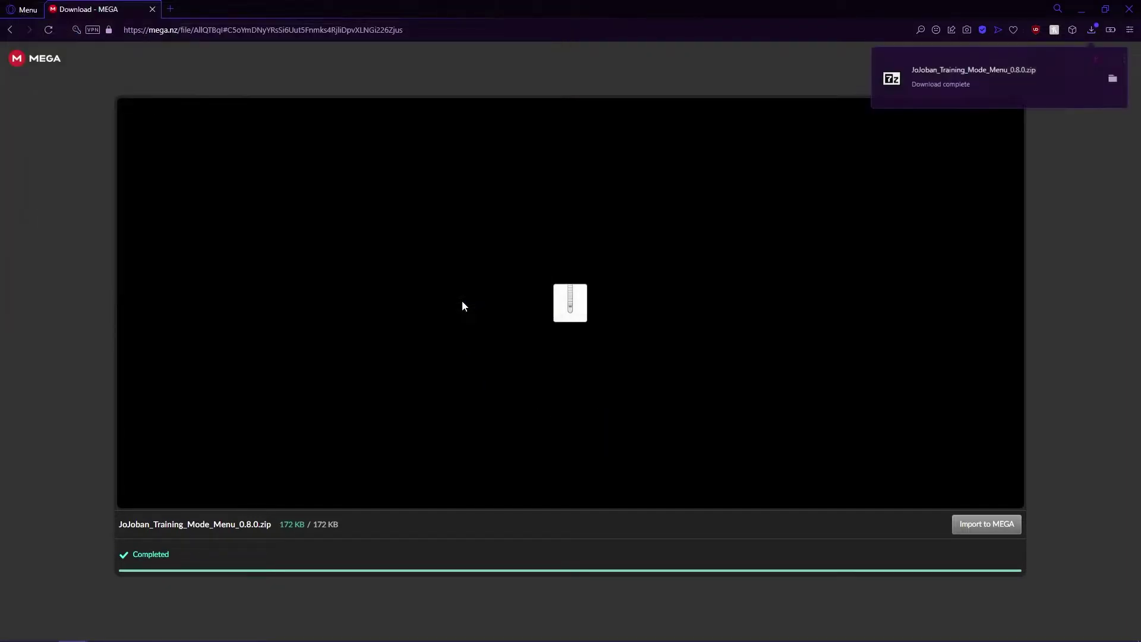
- Extract the training mode menu zip into Downloads with 7-Zip Extract Here
{"action": "right_click", "coordinate": [135, 113]}
{"action": "mouse_move", "coordinate": [134, 134]}
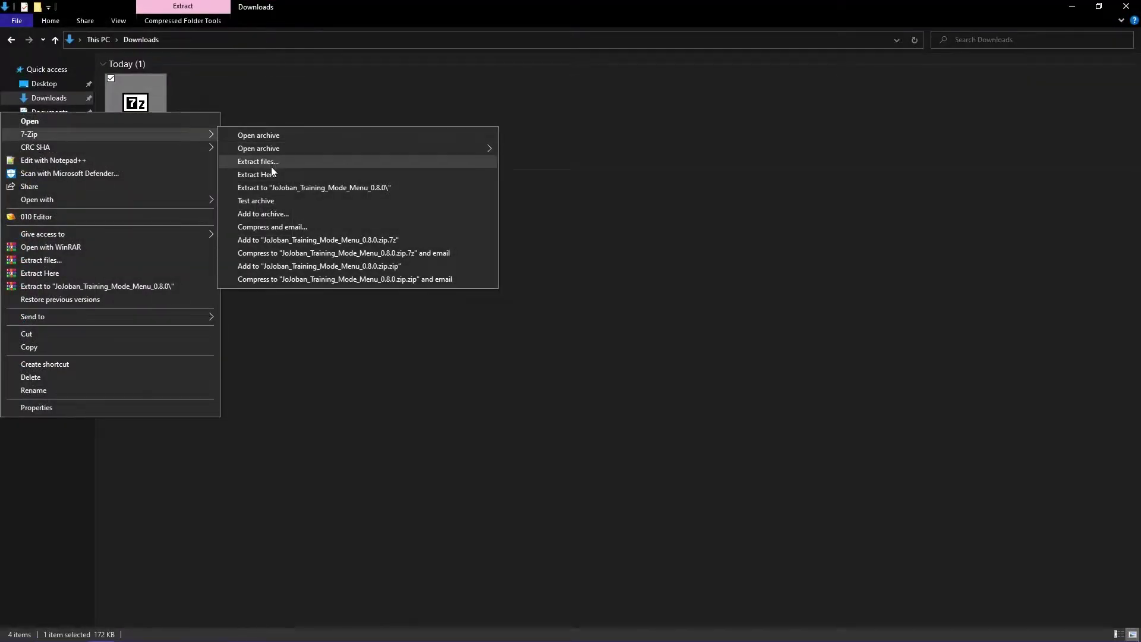
{"action": "left_click", "coordinate": [271, 174]}
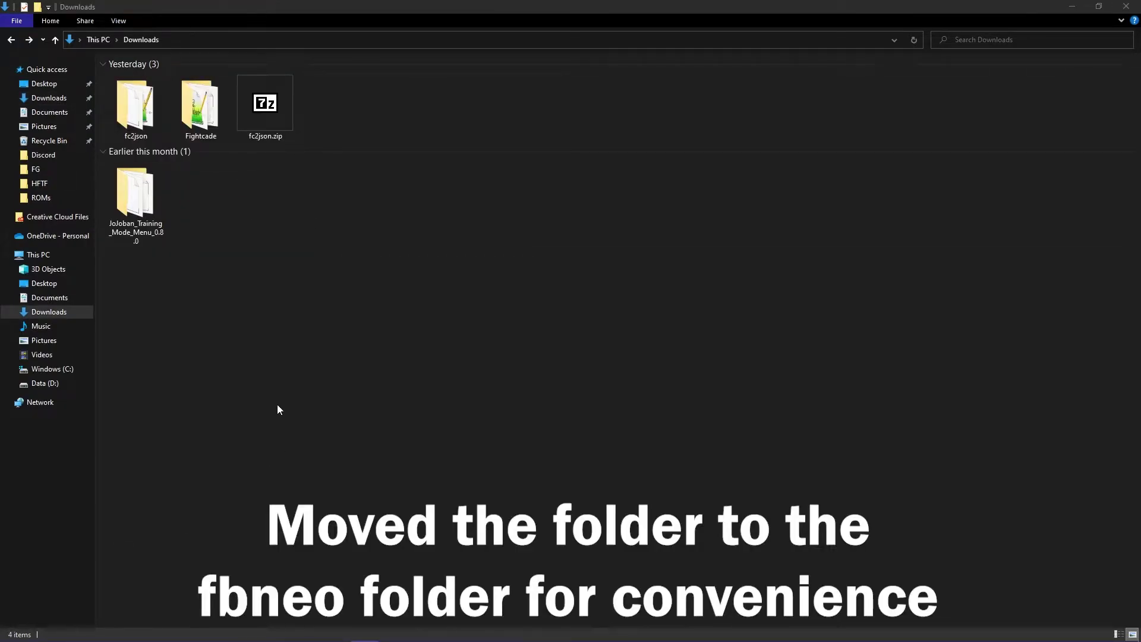
{"action": "left_click", "coordinate": [151, 220]}
- Move the extracted training mode folder into Fightcade\emulator\fbneo
{"action": "right_click", "coordinate": [143, 205]}
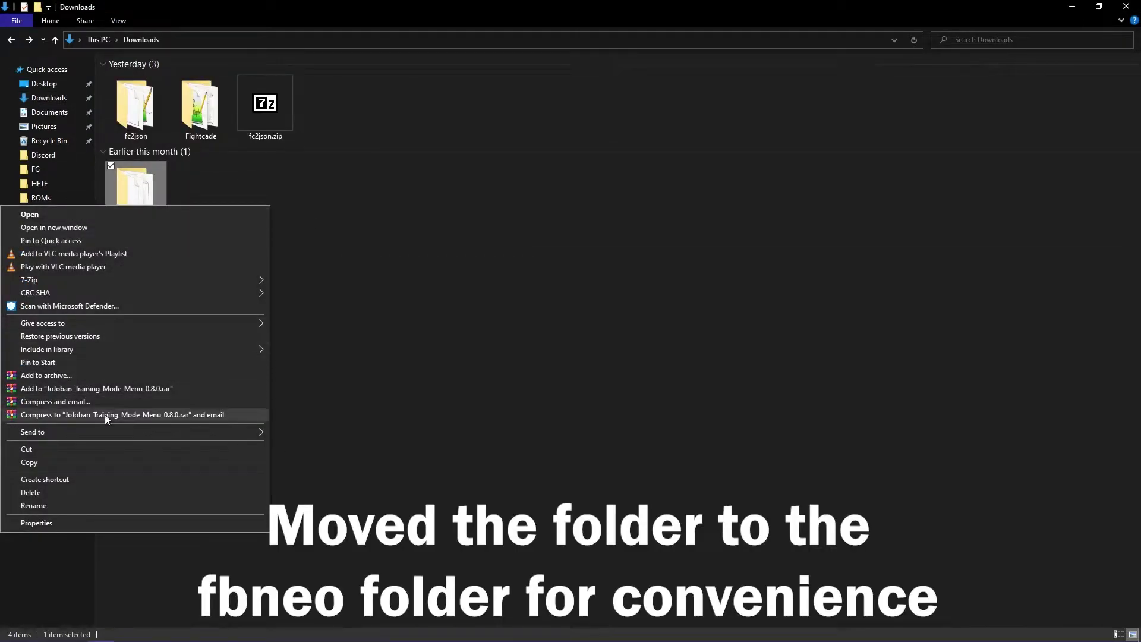
{"action": "left_click", "coordinate": [100, 450]}
{"action": "double_click", "coordinate": [201, 105]}
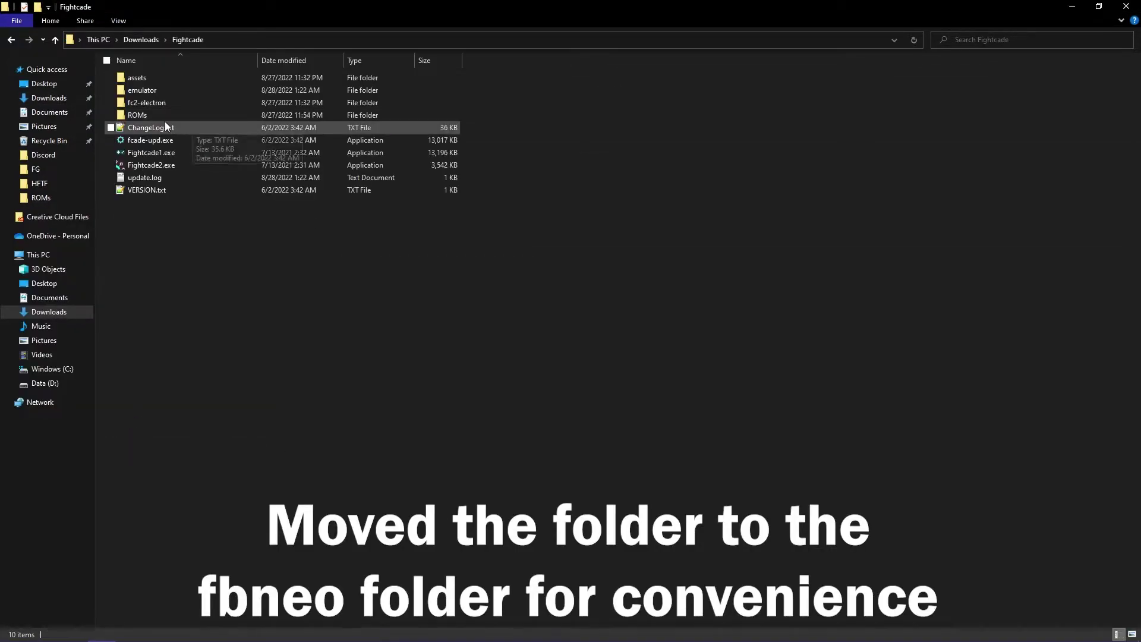
{"action": "double_click", "coordinate": [157, 89]}
{"action": "double_click", "coordinate": [171, 82]}
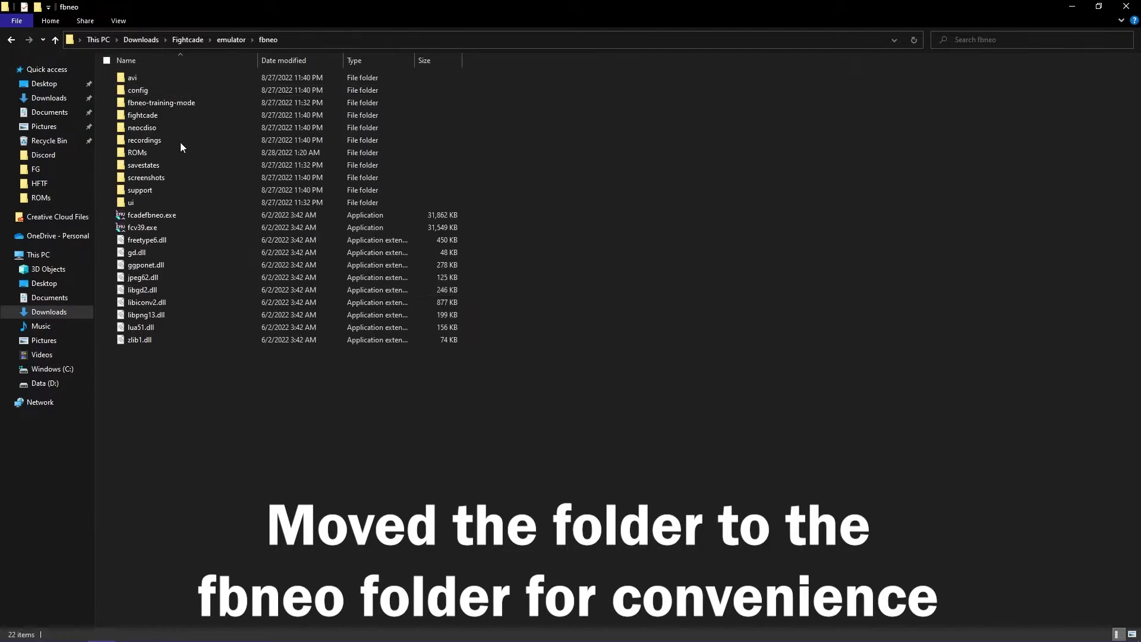
{"action": "right_click", "coordinate": [308, 401]}
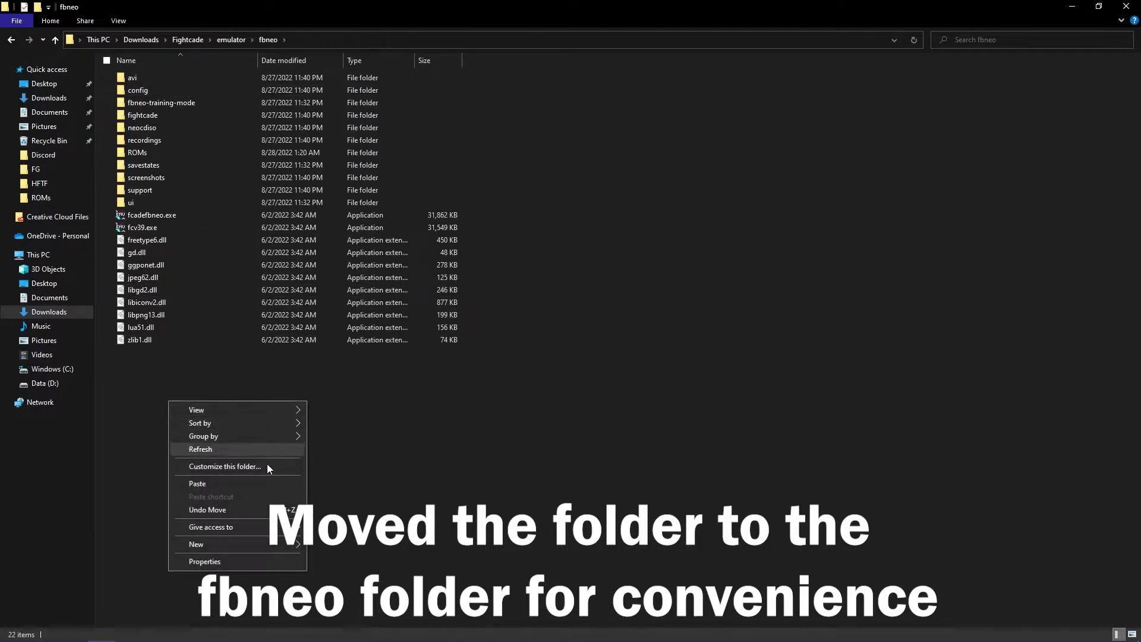
{"action": "left_click", "coordinate": [244, 485]}
- In the maximized emulator, load and run jojo_training_mode_menu_fbneo_0.8.0.lua in a new Lua script window
{"action": "left_click", "coordinate": [297, 422]}
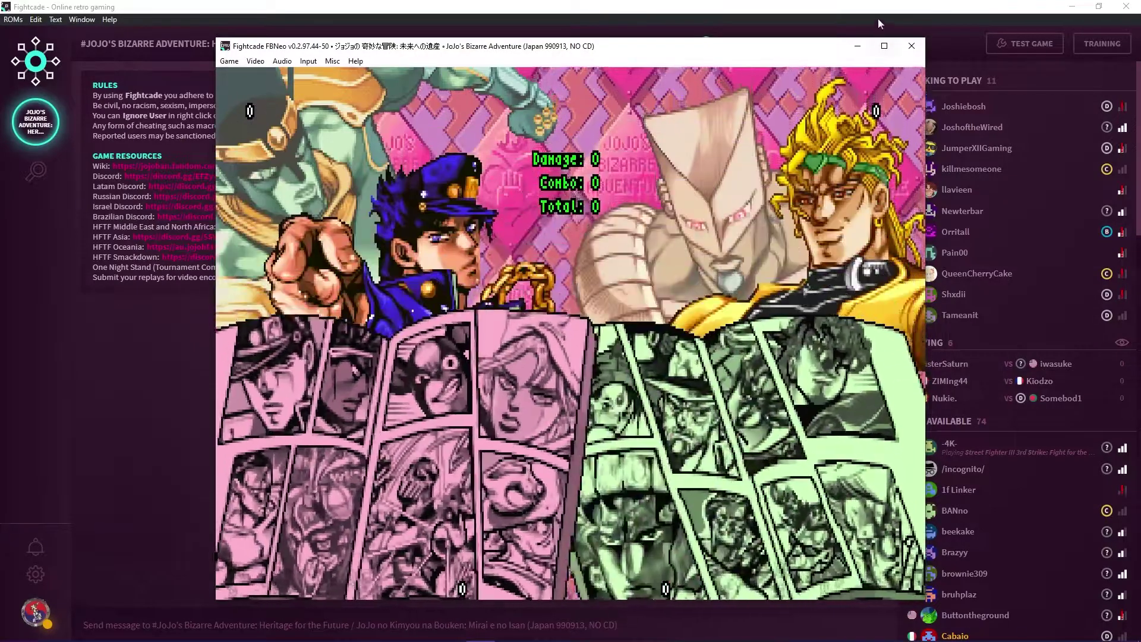
{"action": "left_click", "coordinate": [885, 46]}
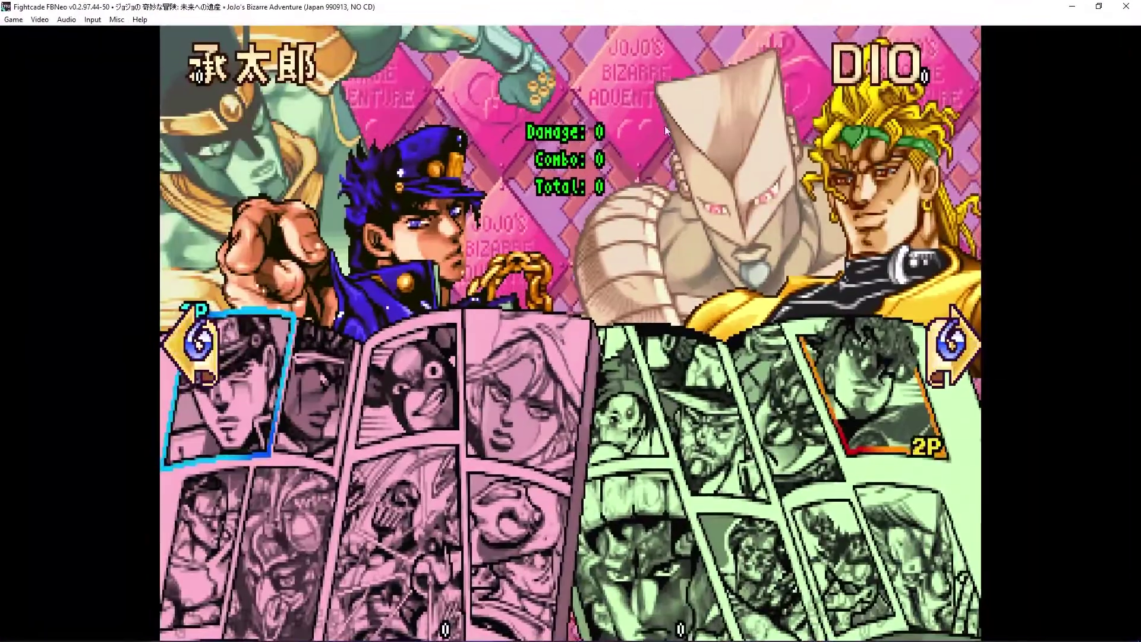
{"action": "left_click", "coordinate": [13, 19]}
{"action": "left_click", "coordinate": [178, 45]}
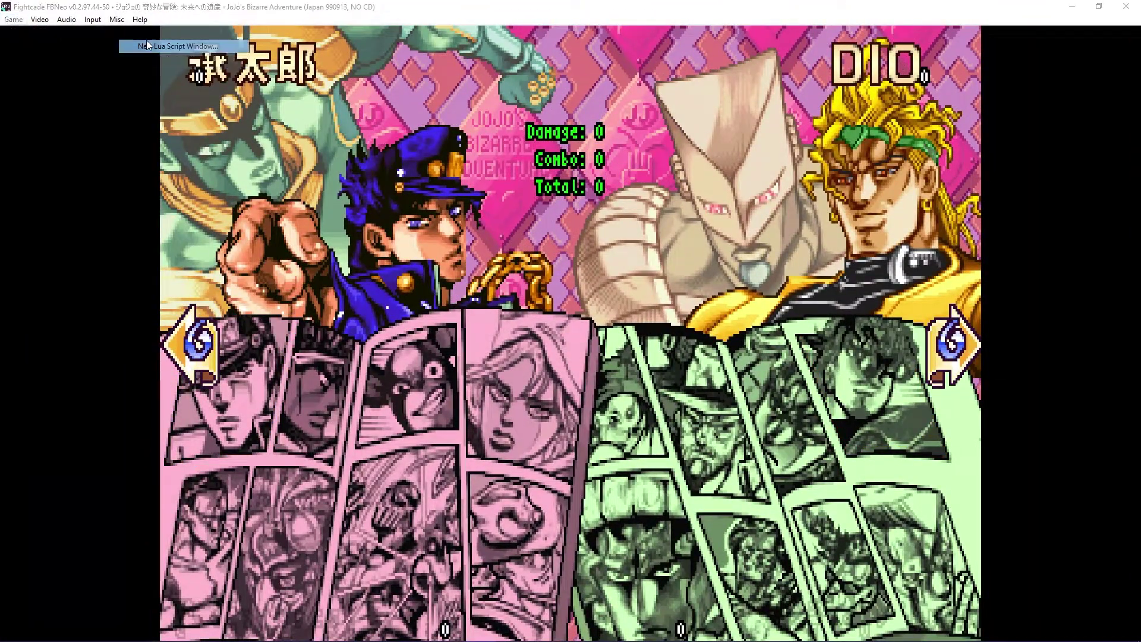
{"action": "left_click", "coordinate": [27, 64]}
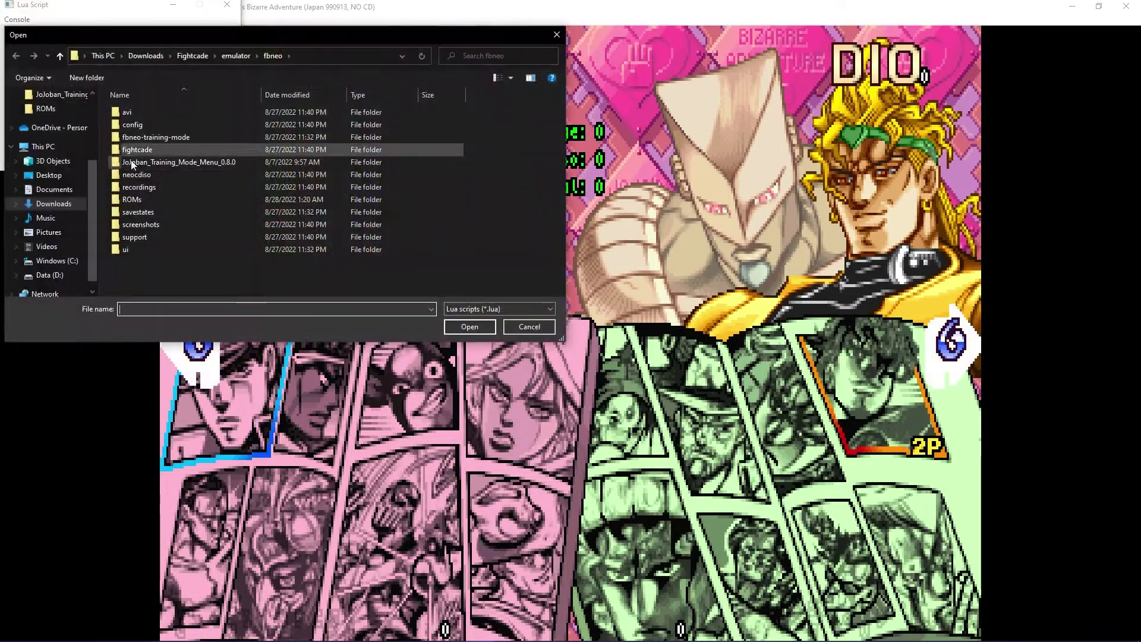
{"action": "double_click", "coordinate": [190, 162]}
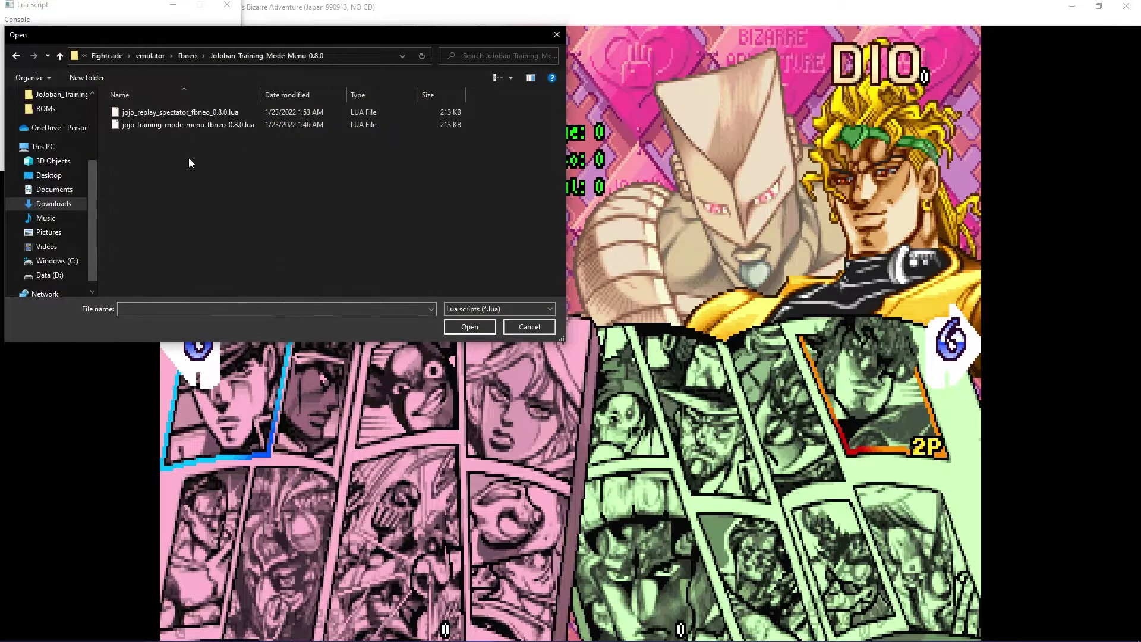
{"action": "left_click", "coordinate": [209, 124]}
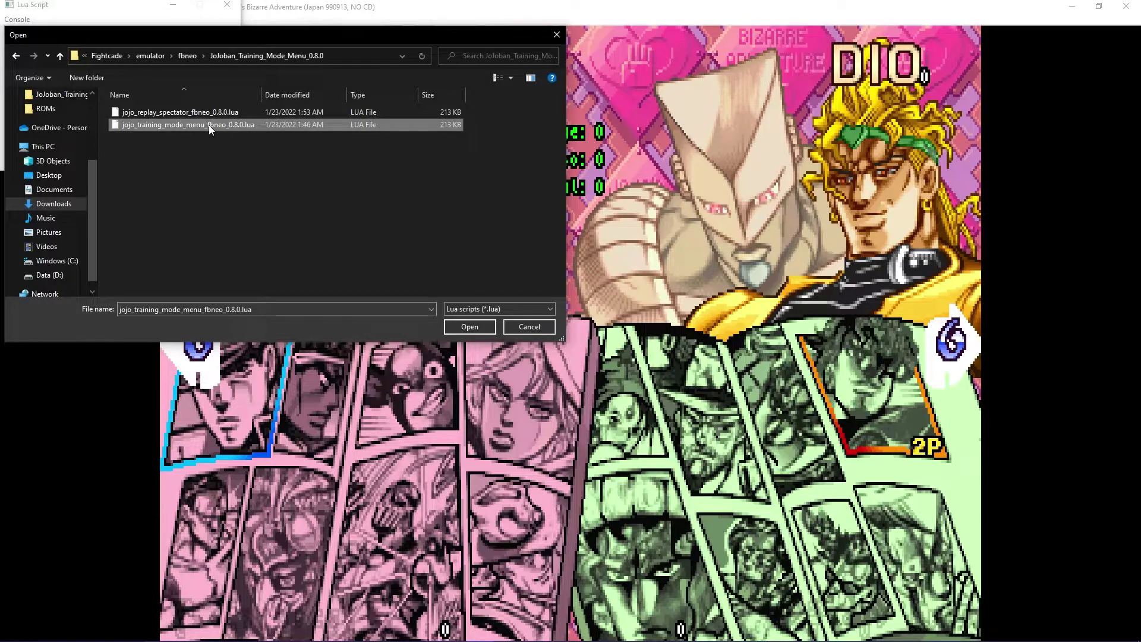
{"action": "left_click", "coordinate": [491, 330]}
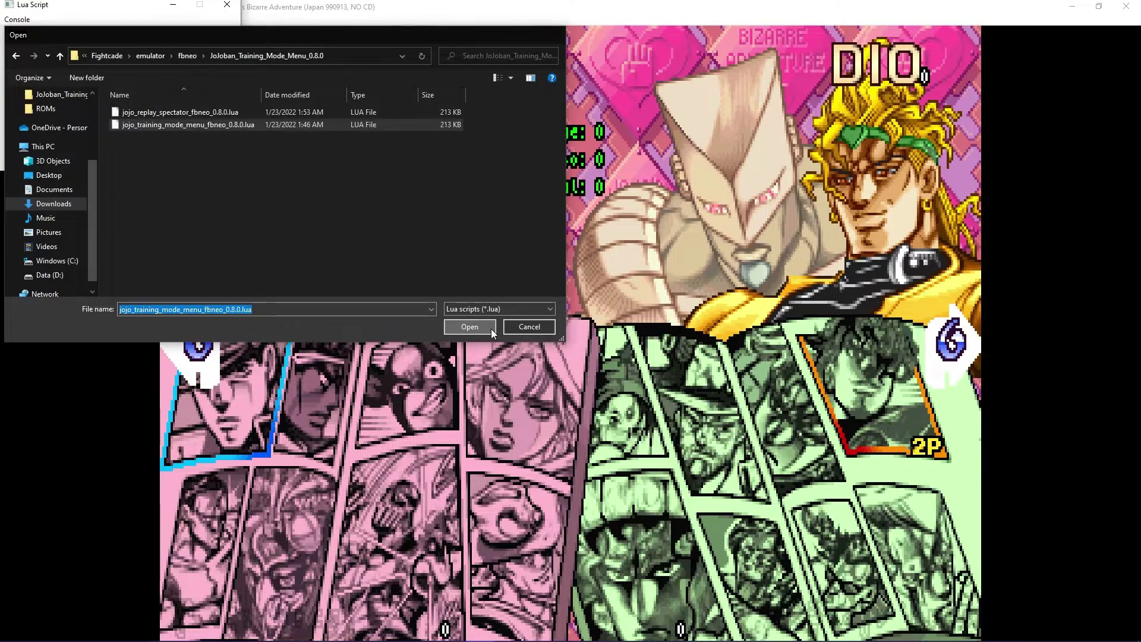
{"action": "left_click", "coordinate": [491, 329]}
{"action": "left_click", "coordinate": [217, 72]}
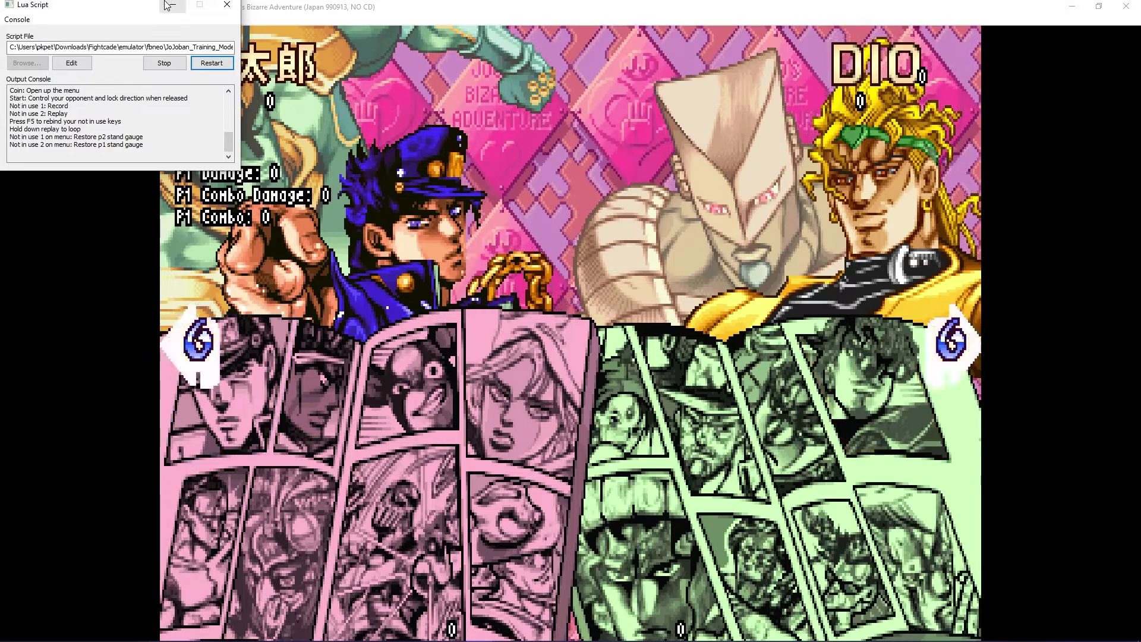
- Bind P1 Not in use 1 to N and Not in use 2 to M, then open the Training Menu with 1
{"action": "left_click", "coordinate": [333, 230]}
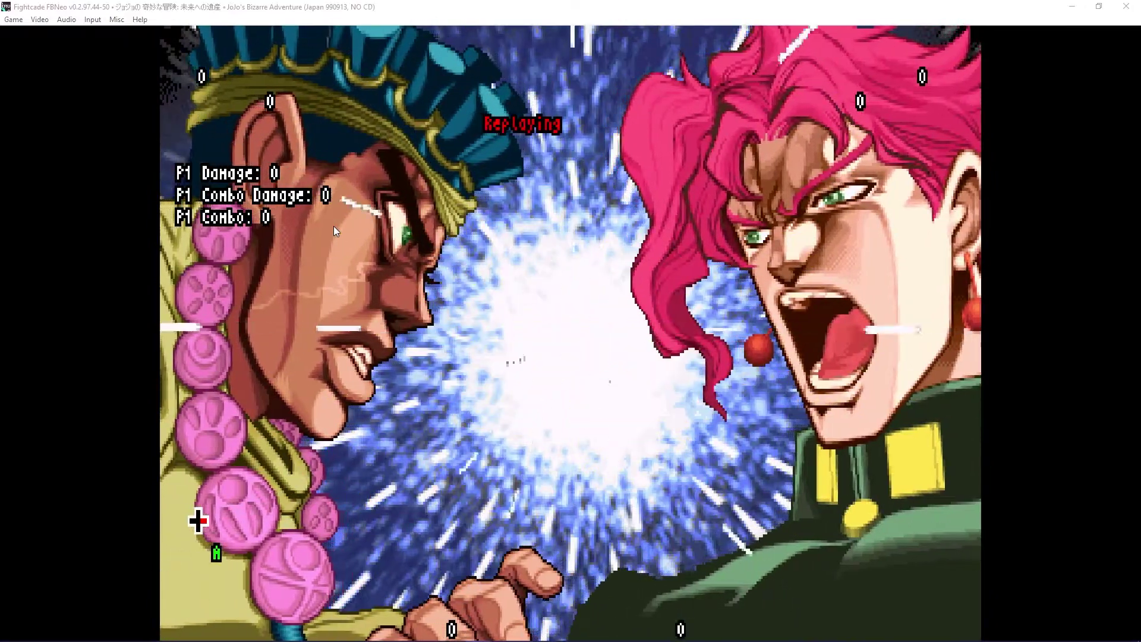
{"action": "key", "text": "F5"}
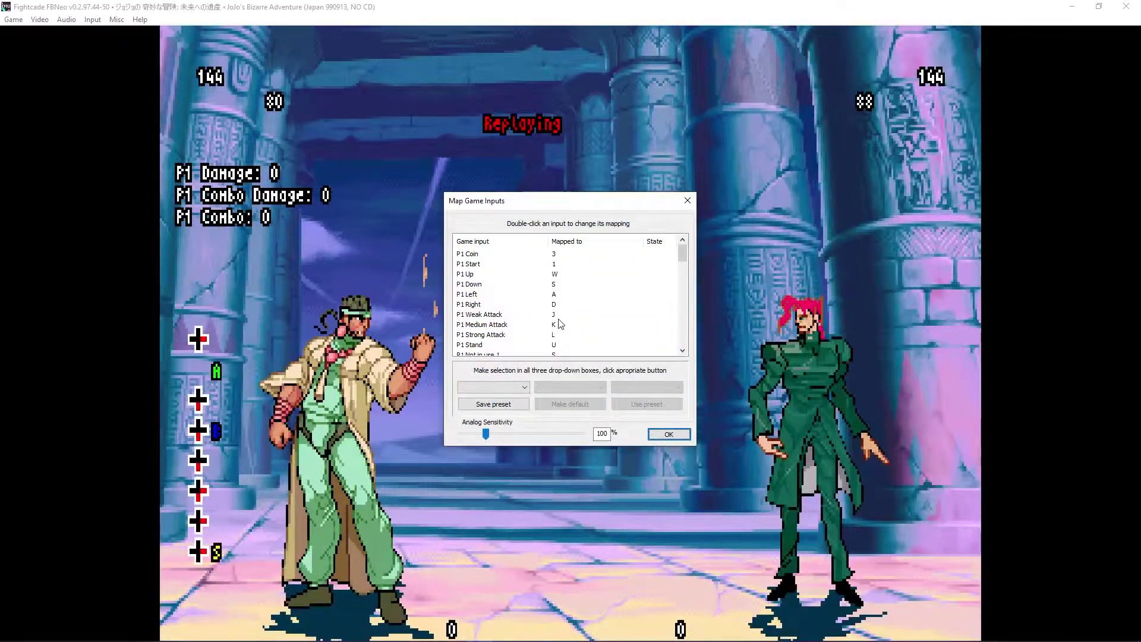
{"action": "left_click", "coordinate": [560, 316]}
{"action": "scroll", "coordinate": [560, 333], "scroll_direction": "down", "scroll_amount": 1}
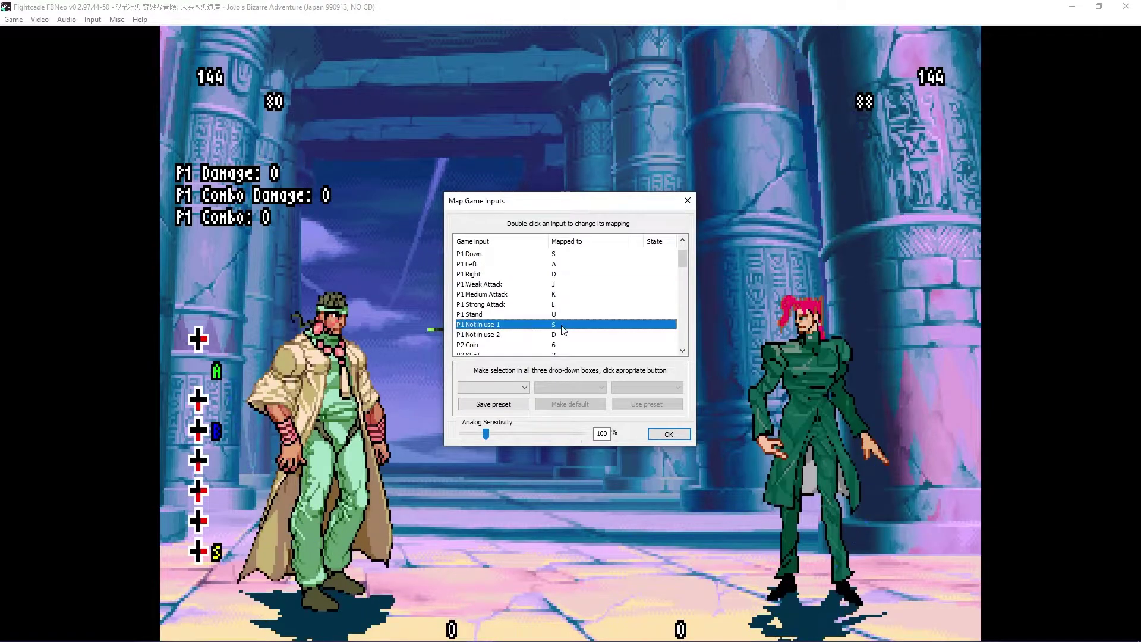
{"action": "double_click", "coordinate": [562, 325]}
{"action": "key", "text": "n"}
{"action": "double_click", "coordinate": [557, 335]}
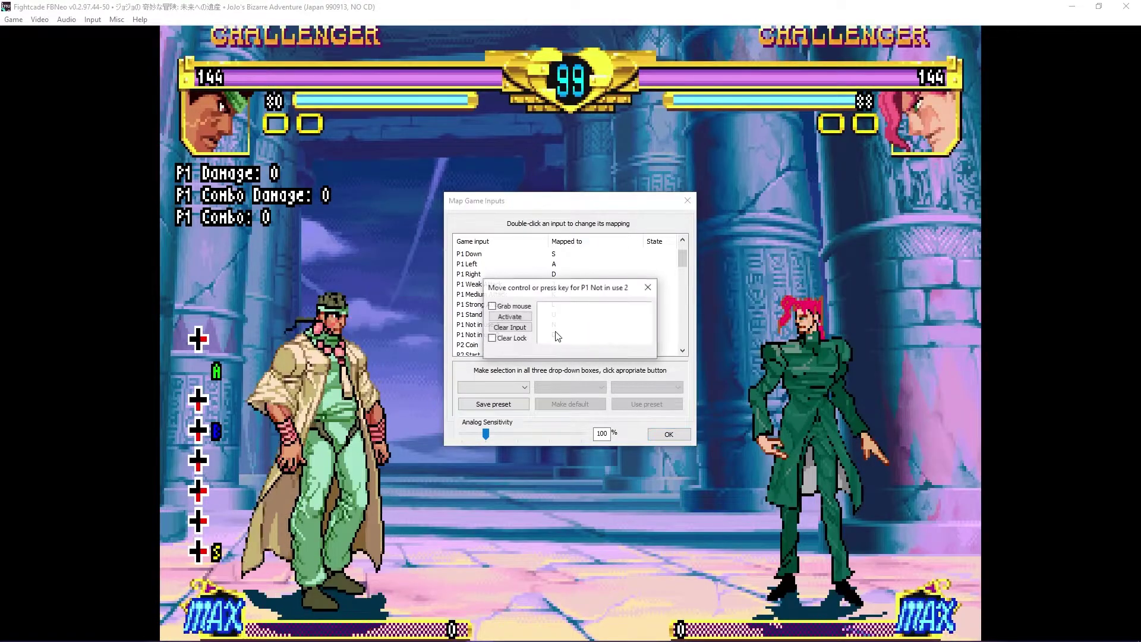
{"action": "key", "text": "m"}
{"action": "left_click", "coordinate": [676, 430]}
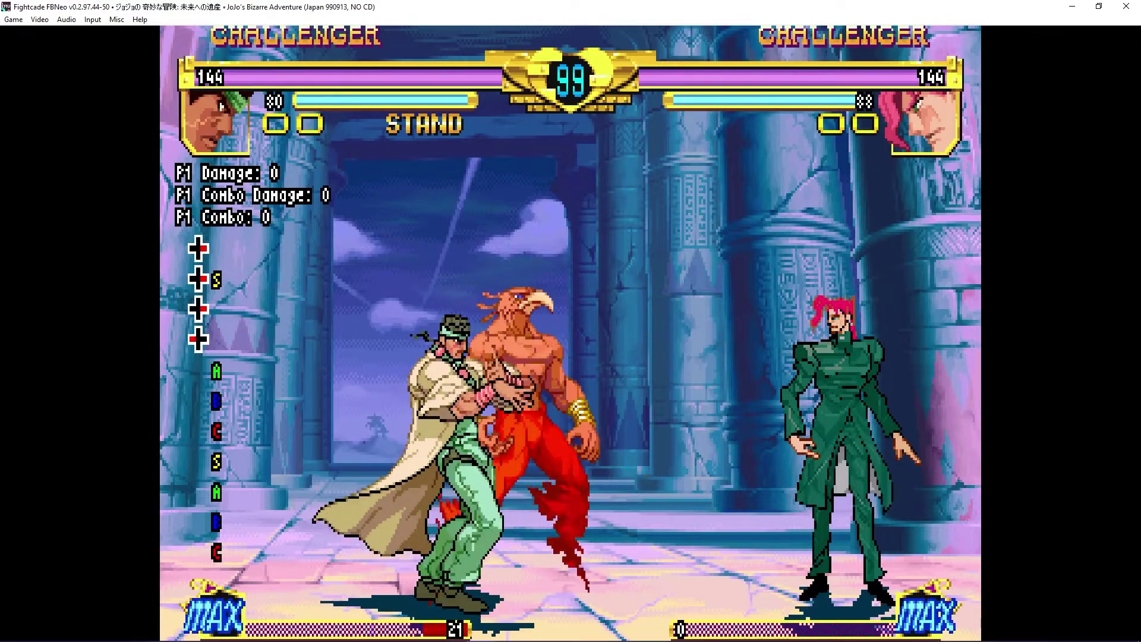
{"action": "key", "text": "1"}
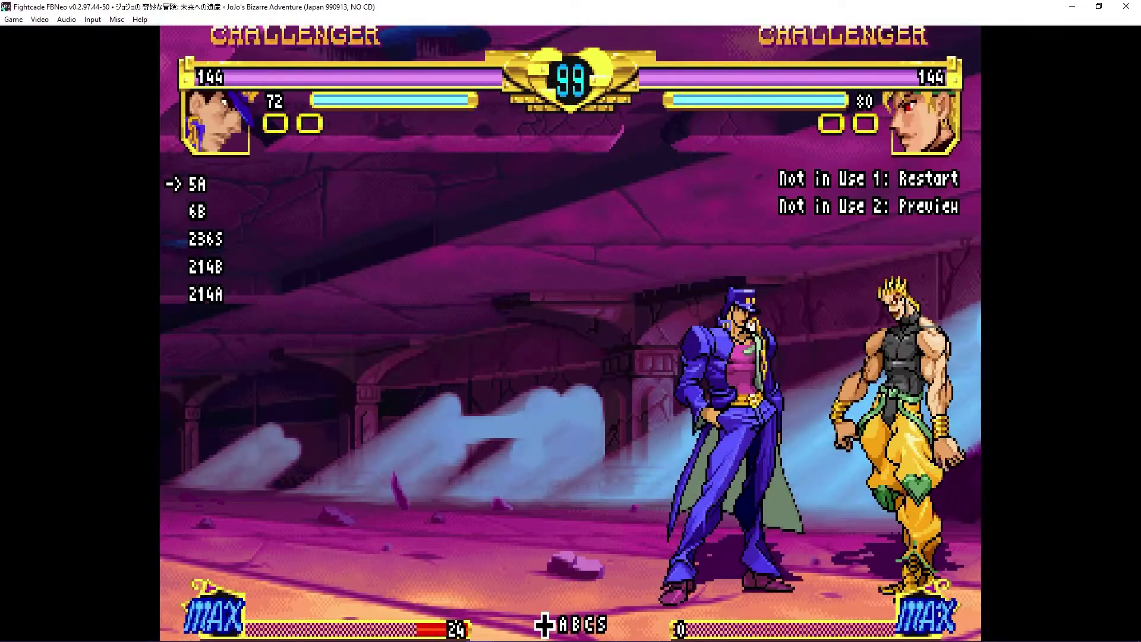
- Enable Hitboxes under Hud Settings and close the Training Menu
{"action": "key", "text": "Up"}
{"action": "key", "text": "Up"}
{"action": "key", "text": "Up"}
{"action": "key", "text": "Up"}
{"action": "key", "text": "Return"}
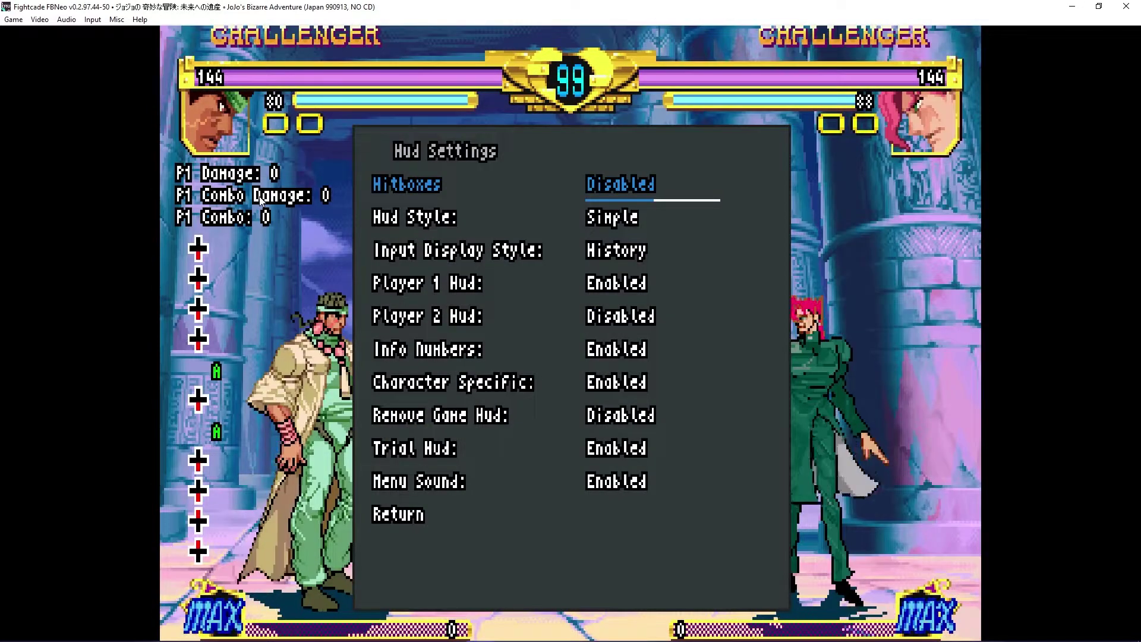
{"action": "key", "text": "Up"}
{"action": "key", "text": "Return"}
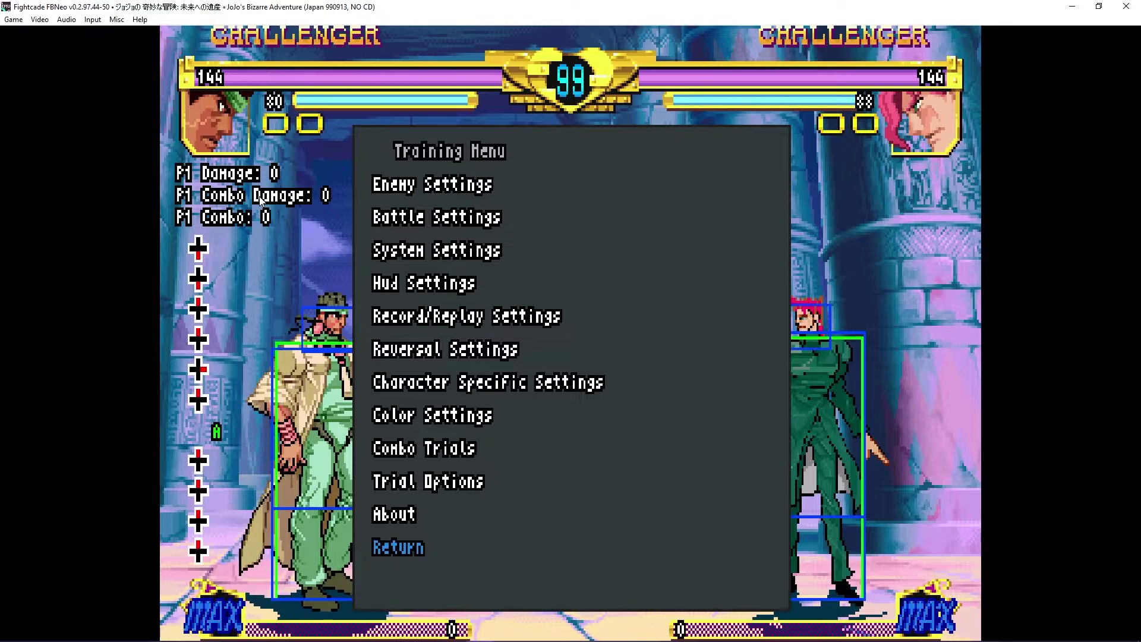
{"action": "key", "text": "Return"}
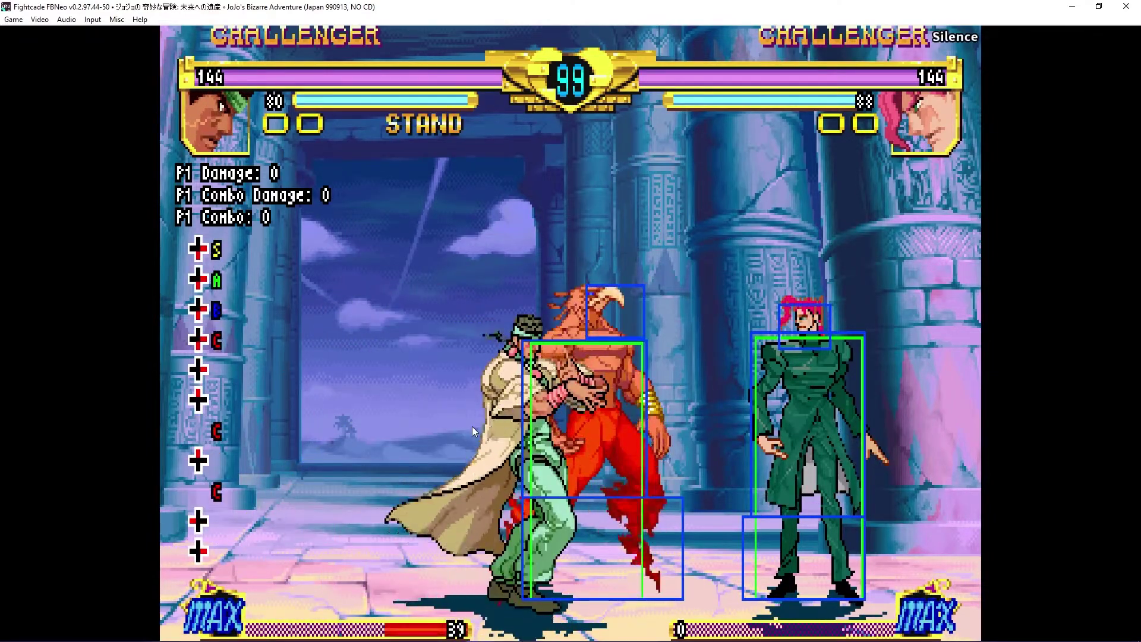
- Record a short combo on Kakyoin and play the recording back
{"action": "key", "text": "Right"}
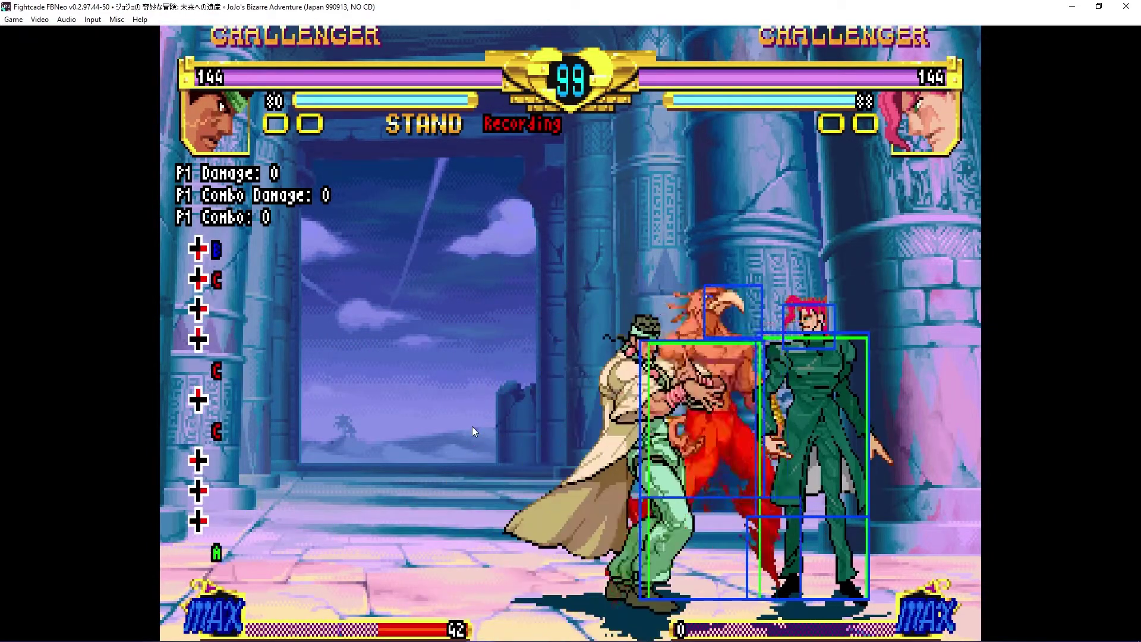
{"action": "key", "text": "d"}
{"action": "key", "text": "c"}
{"action": "key", "text": "Left"}
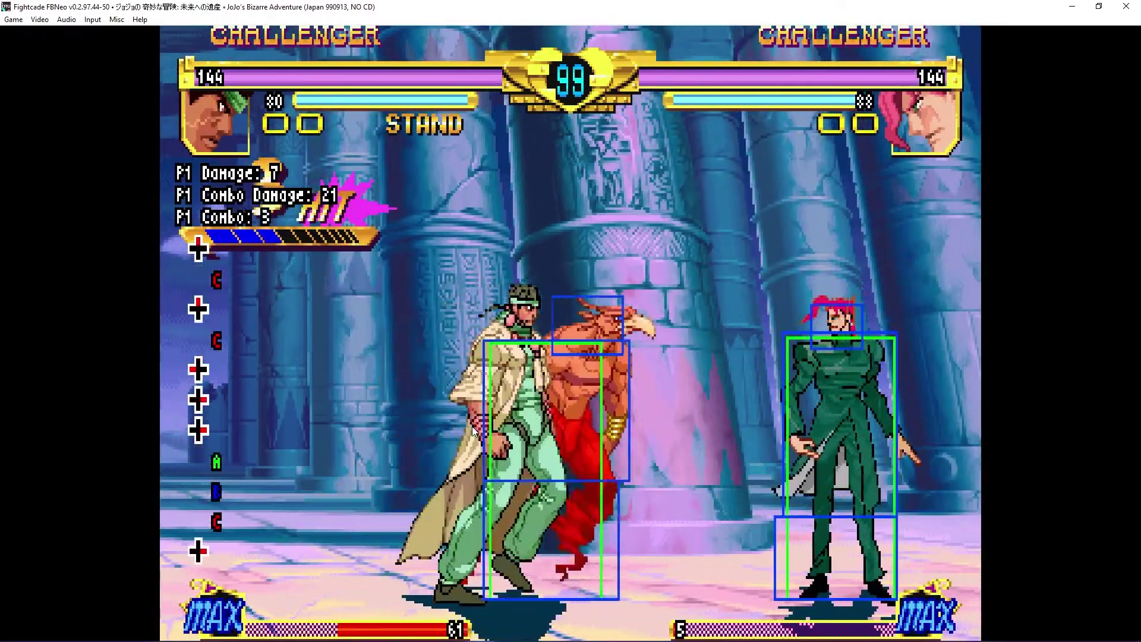
{"action": "key", "text": "Right"}
{"action": "key", "text": "5"}
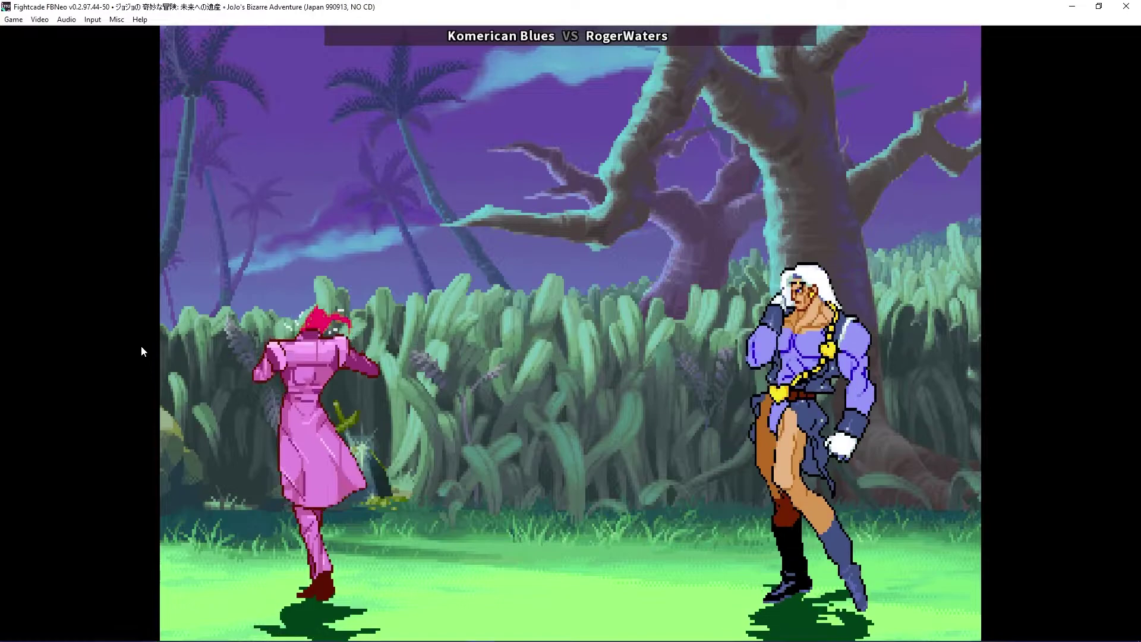
- Load jojo_replay_spectator_fbneo_0.8.0.lua in a new Lua script window, then minimize that window
{"action": "left_click", "coordinate": [13, 19]}
{"action": "mouse_move", "coordinate": [27, 48]}
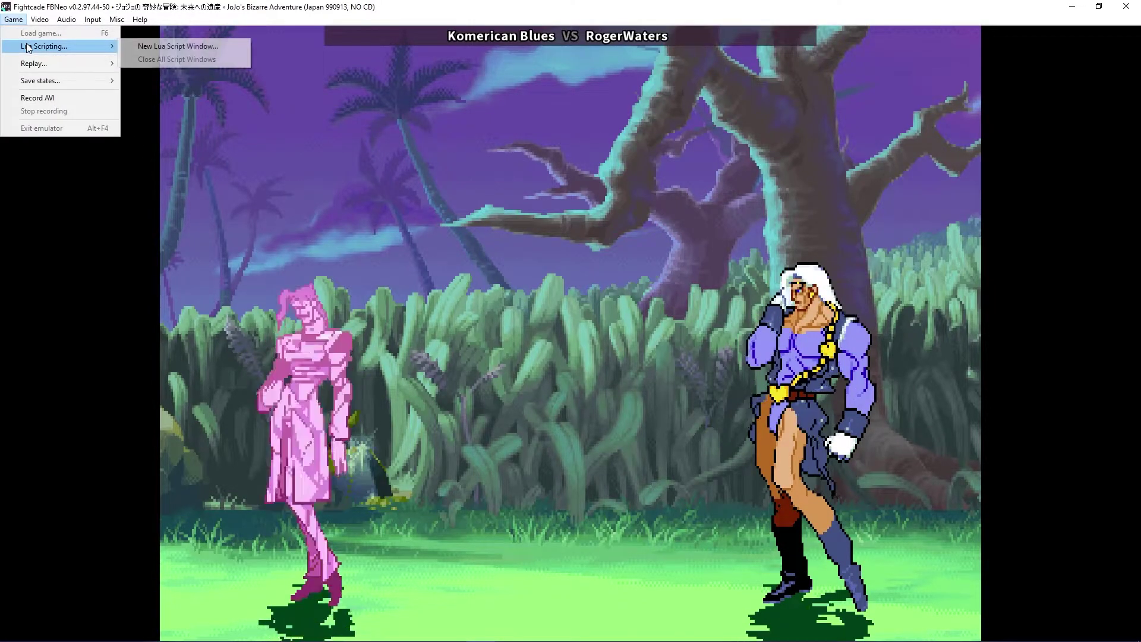
{"action": "left_click", "coordinate": [159, 47]}
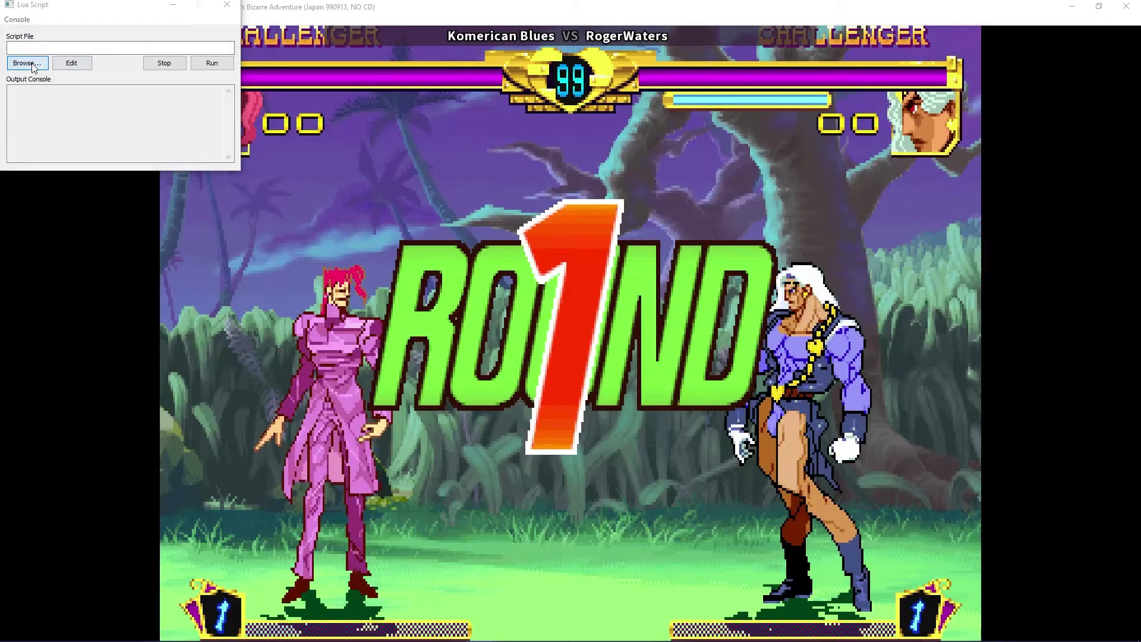
{"action": "left_click", "coordinate": [27, 63]}
{"action": "left_click", "coordinate": [194, 113]}
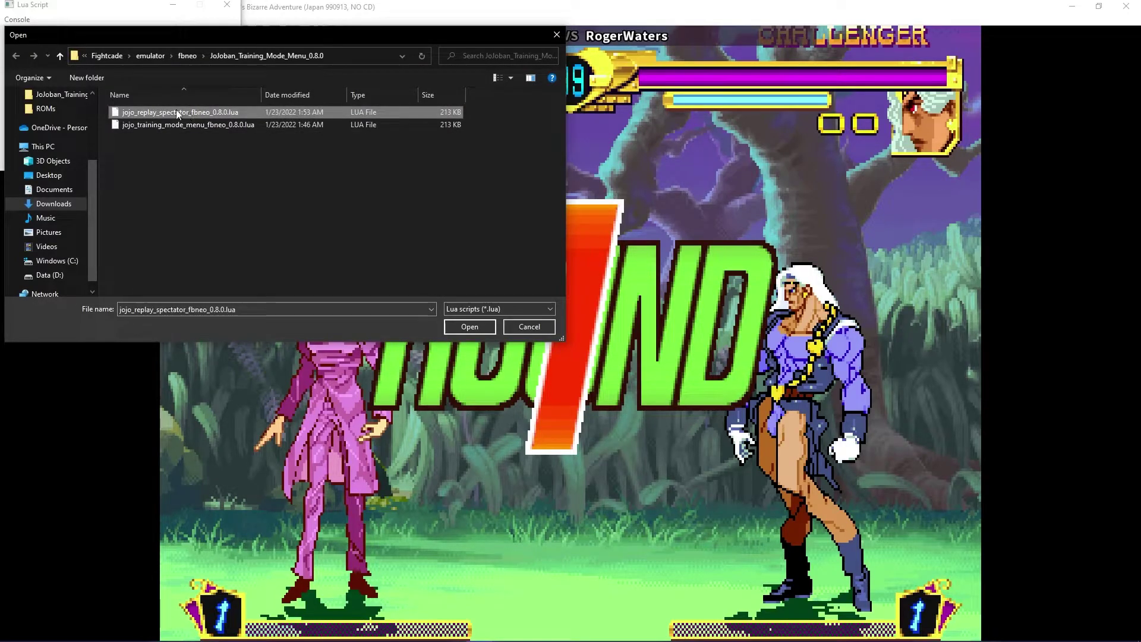
{"action": "left_click", "coordinate": [470, 327]}
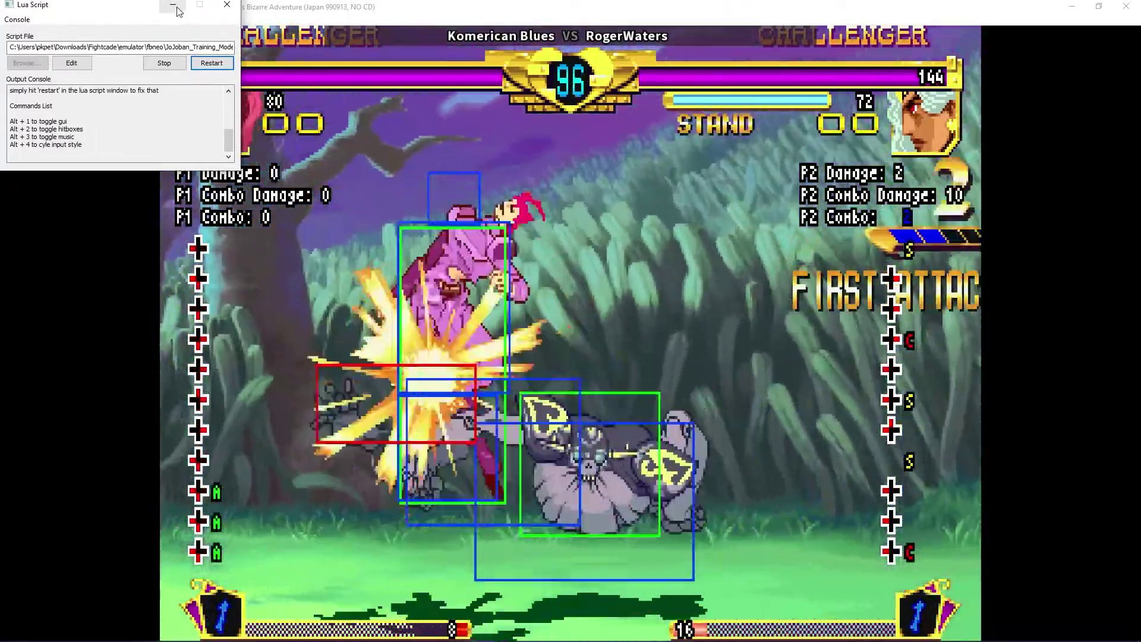
{"action": "left_click", "coordinate": [174, 6]}
{"action": "mouse_move", "coordinate": [1031, 445]}
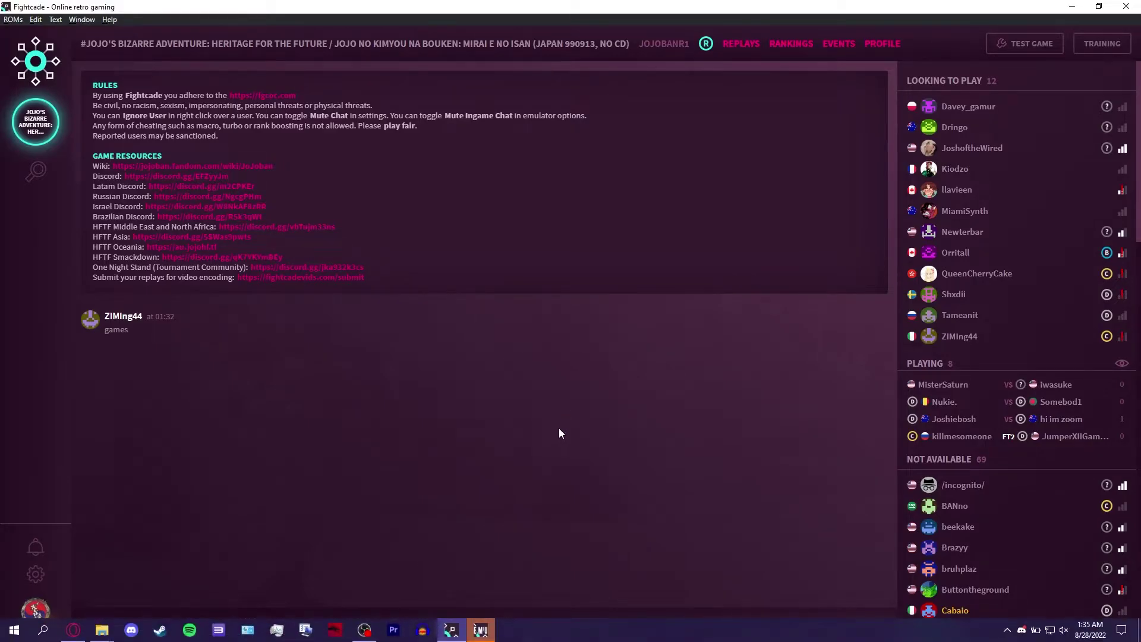
- Spectate another live HFTF match and run the replay spectator script on it
{"action": "left_click", "coordinate": [492, 630]}
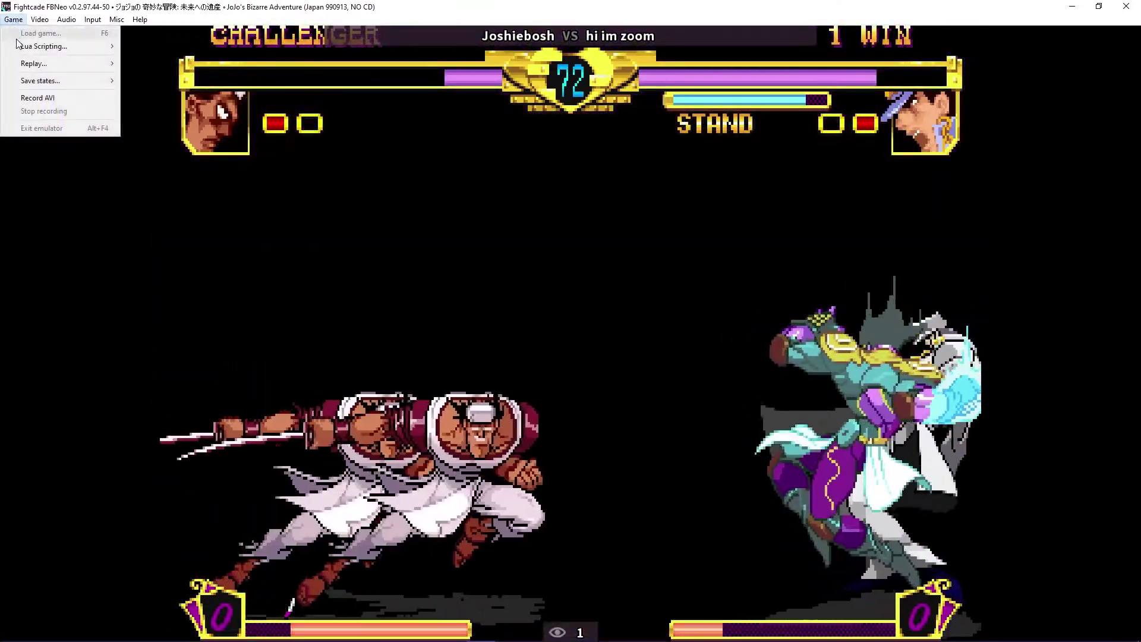
{"action": "mouse_move", "coordinate": [60, 46]}
{"action": "left_click", "coordinate": [140, 43]}
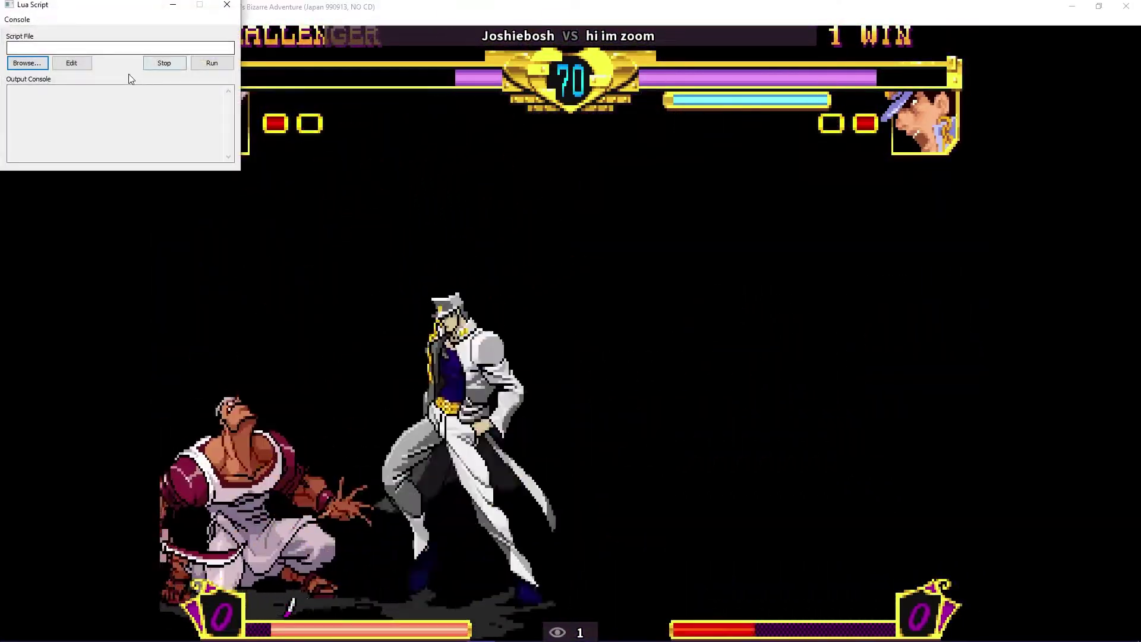
{"action": "left_click", "coordinate": [26, 63]}
{"action": "left_click", "coordinate": [205, 112]}
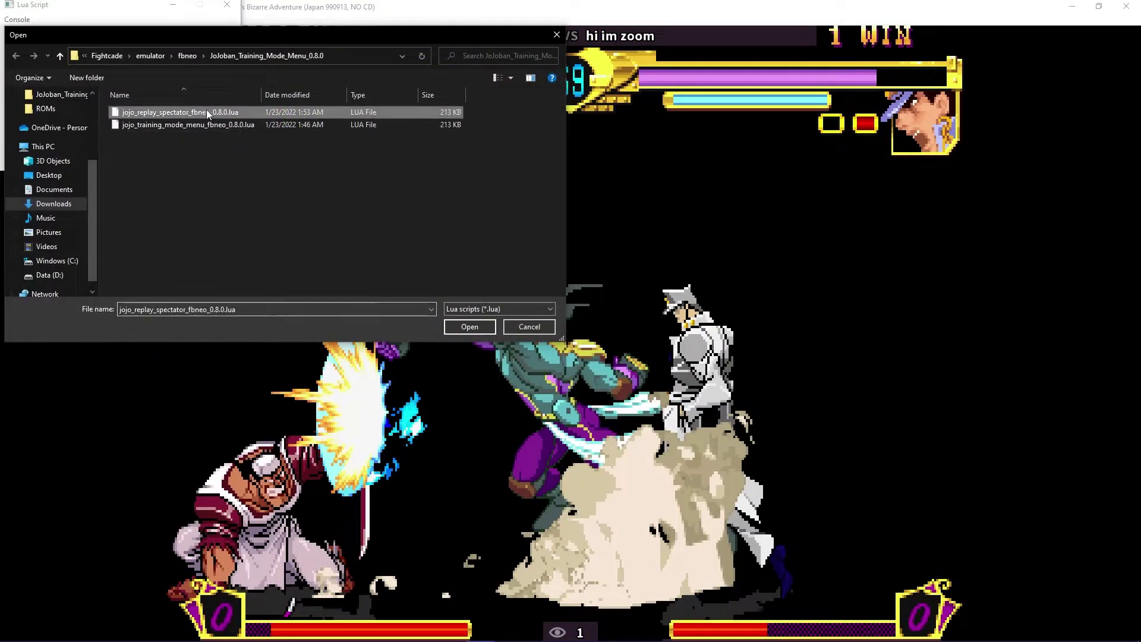
{"action": "left_click", "coordinate": [468, 326]}
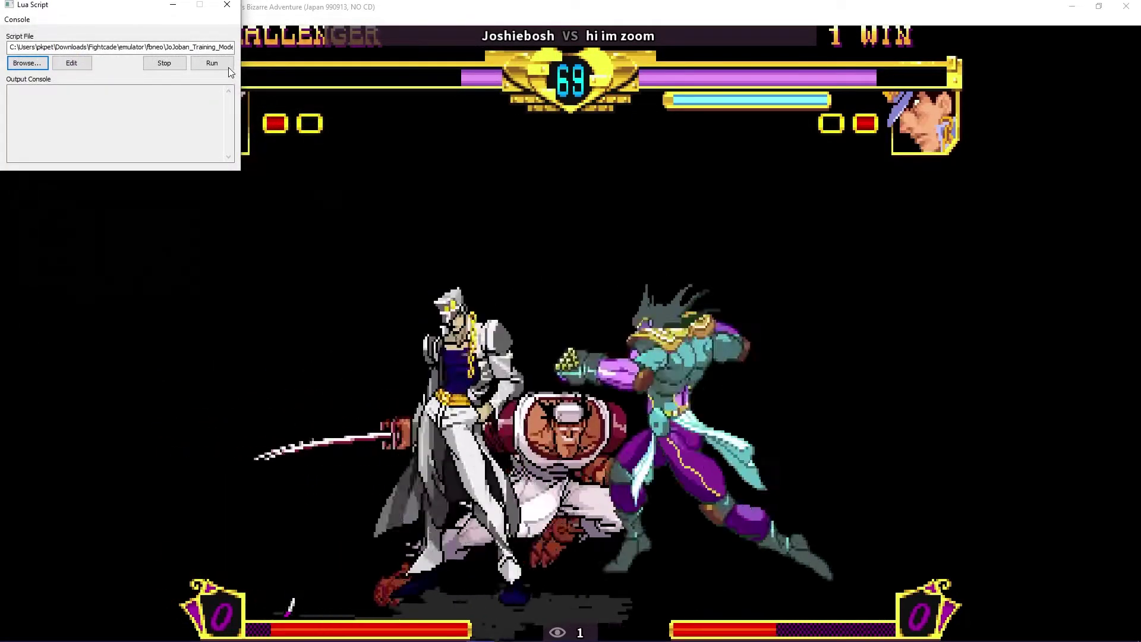
{"action": "left_click", "coordinate": [225, 64]}
- Bring the game window back to the front
{"action": "left_click", "coordinate": [411, 176]}
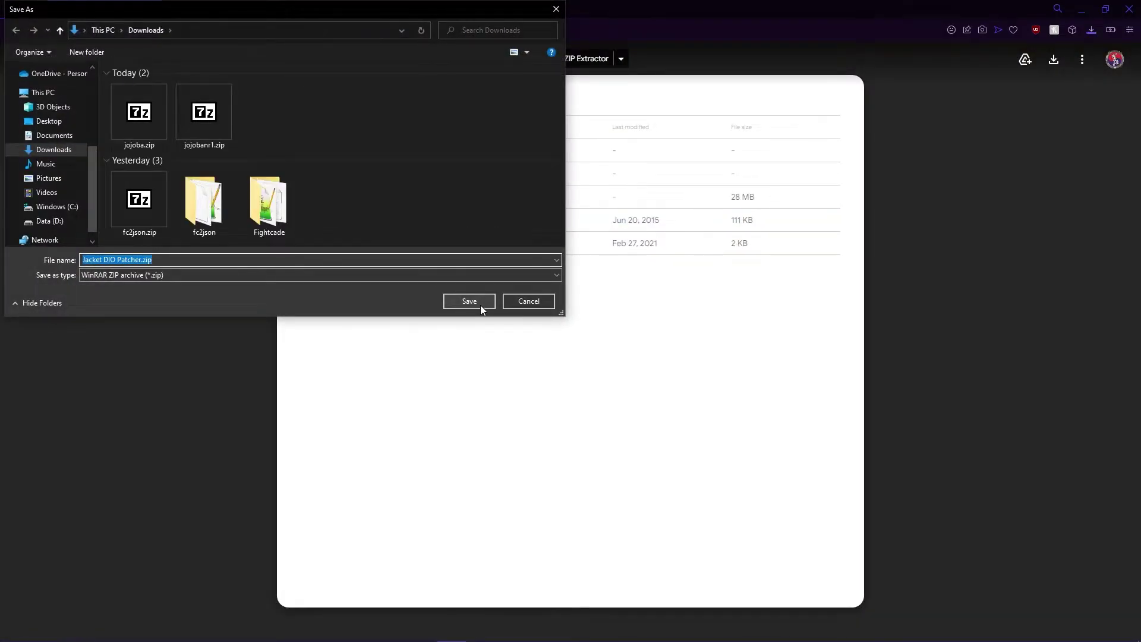
- Save Jacket DIO Patcher.zip to Downloads and extract it into a Jacket DIO Patcher folder
{"action": "left_click", "coordinate": [469, 302]}
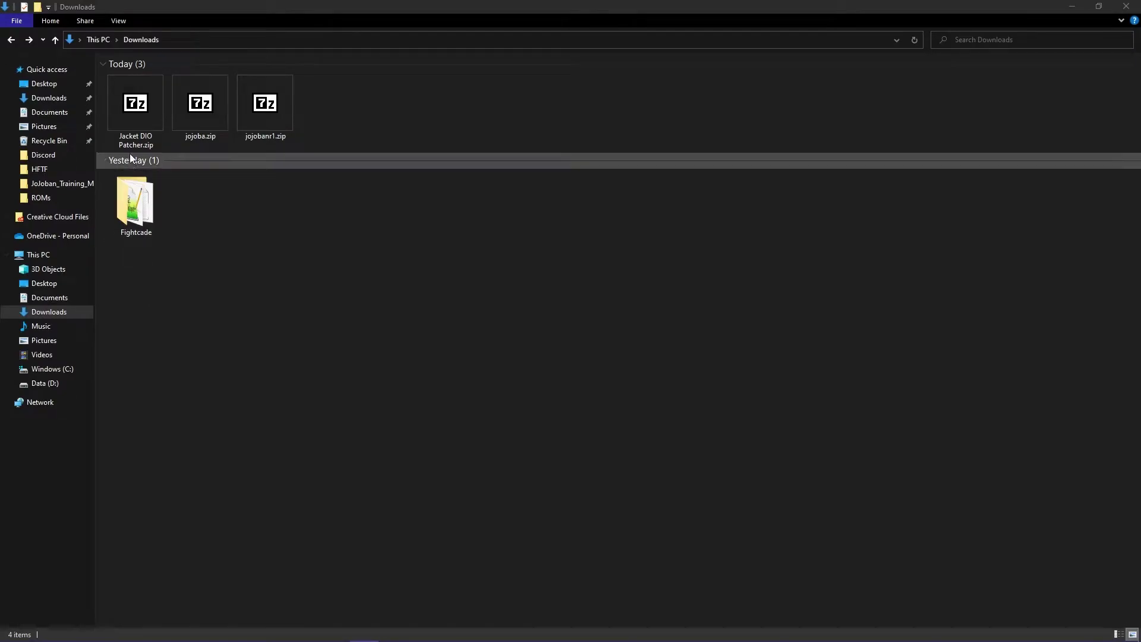
{"action": "right_click", "coordinate": [137, 123]}
{"action": "mouse_move", "coordinate": [108, 147]}
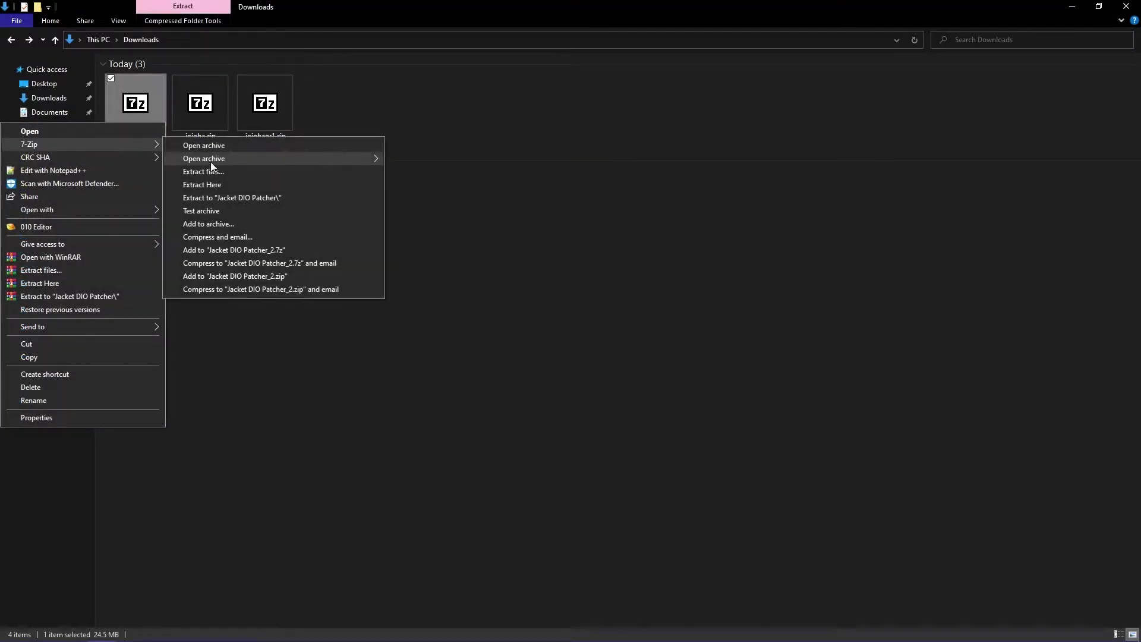
{"action": "left_click", "coordinate": [213, 171]}
{"action": "left_click", "coordinate": [563, 402]}
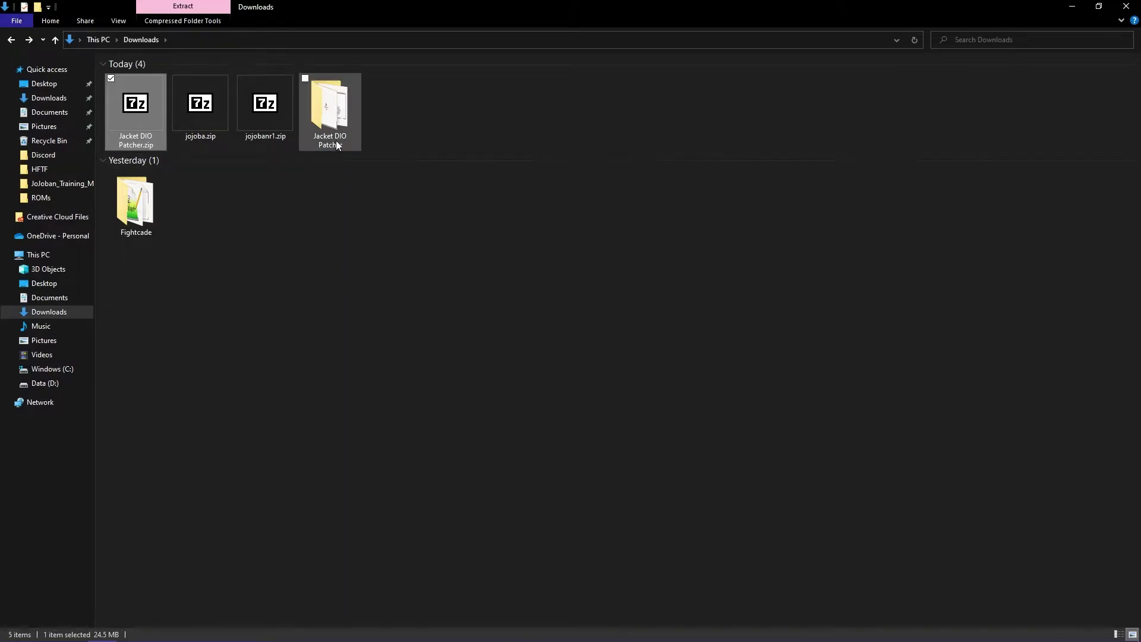
- Open the patcher's original folder in its own window beside the patcher folder
{"action": "double_click", "coordinate": [336, 128]}
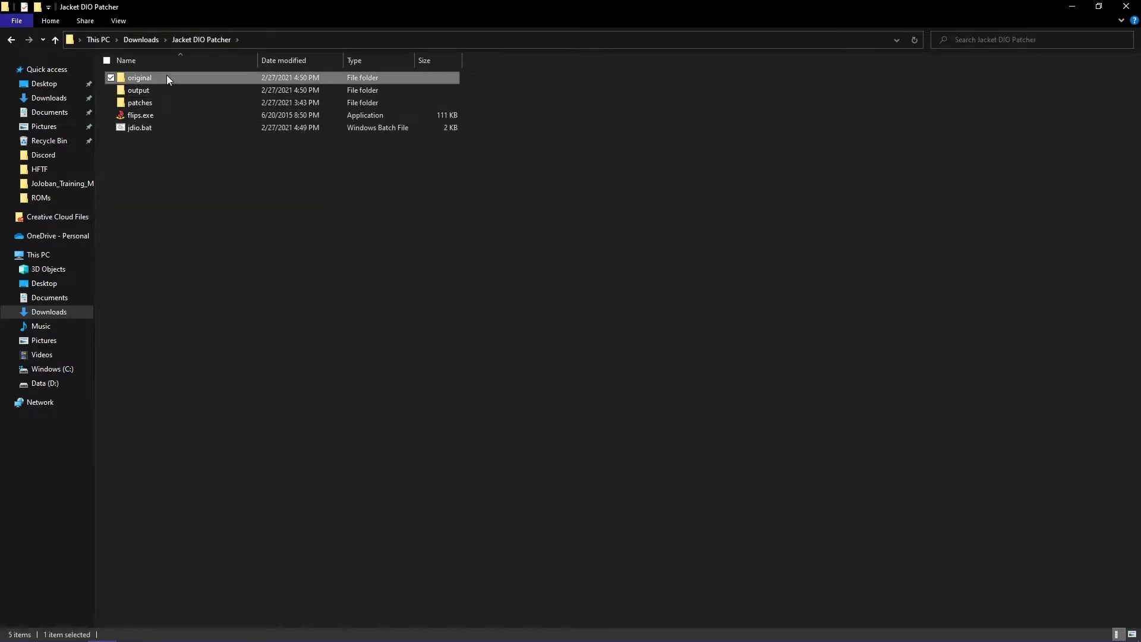
{"action": "right_click", "coordinate": [169, 77]}
{"action": "left_click", "coordinate": [111, 101]}
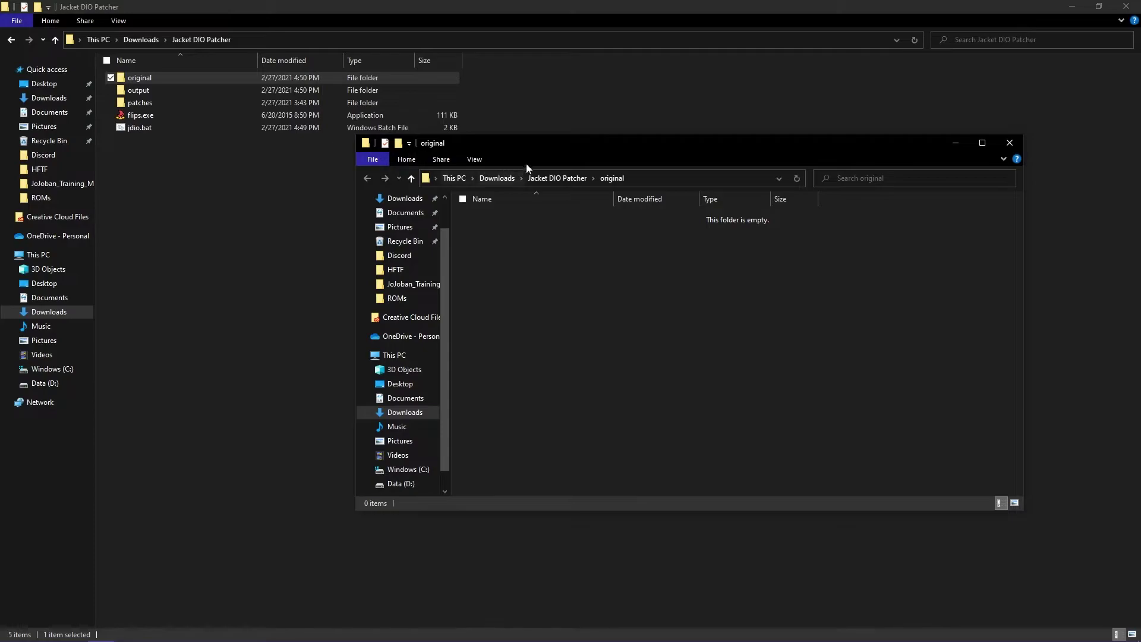
{"action": "left_click_drag", "start_coordinate": [508, 154], "coordinate": [2, 163]}
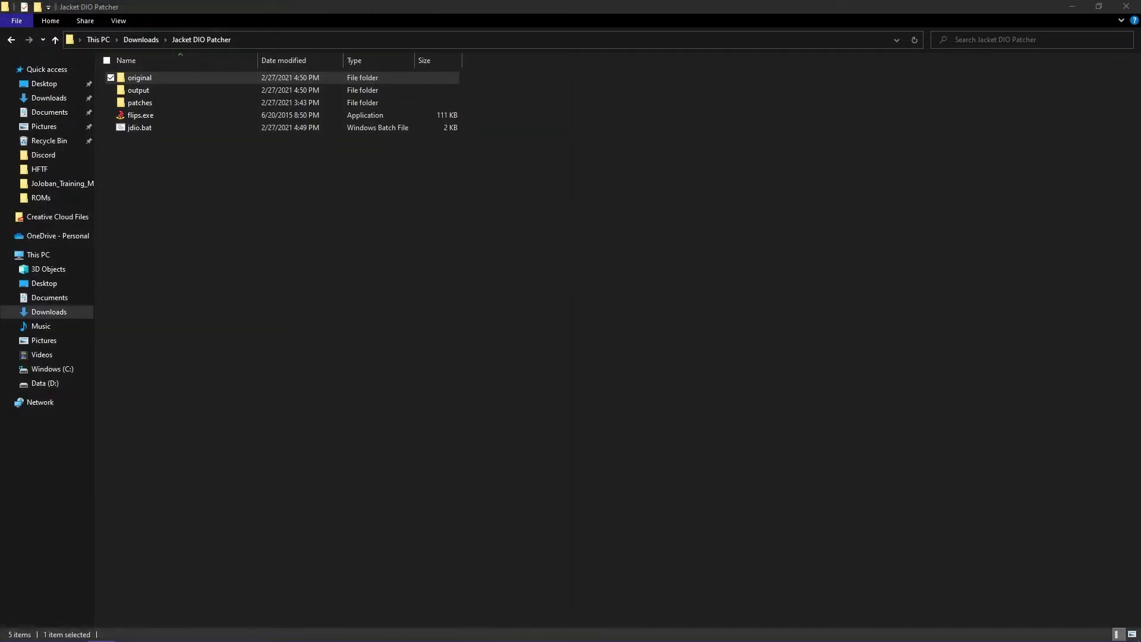
- Copy the 24 files jojoba-simm3.0 through simm5.7 from jojoba.zip into the original folder
{"action": "left_click", "coordinate": [137, 40]}
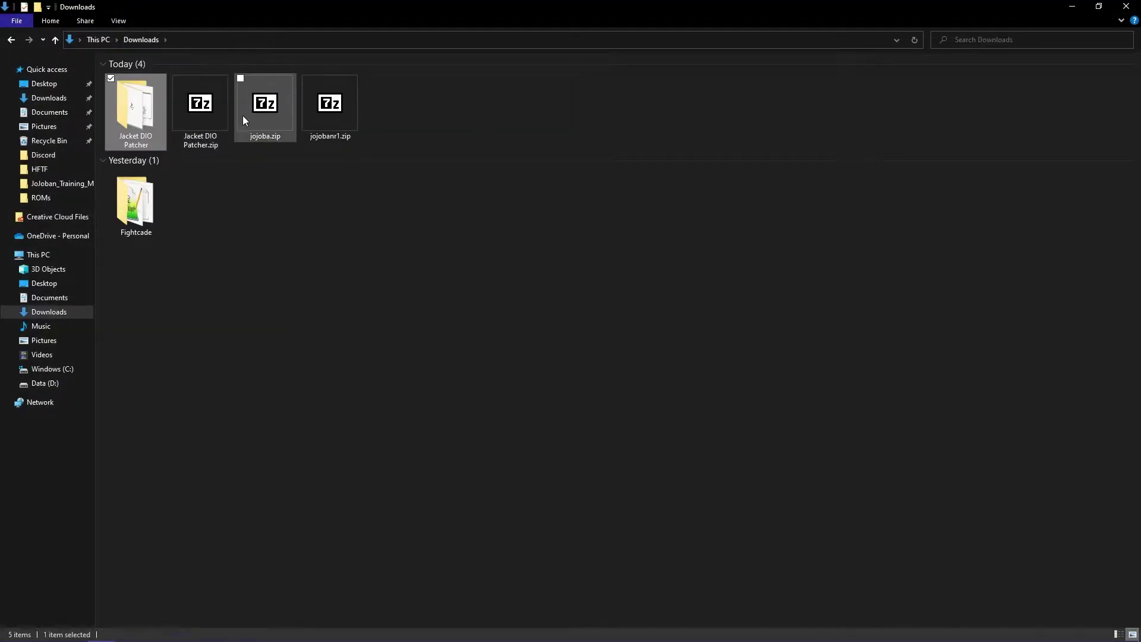
{"action": "left_click", "coordinate": [274, 111]}
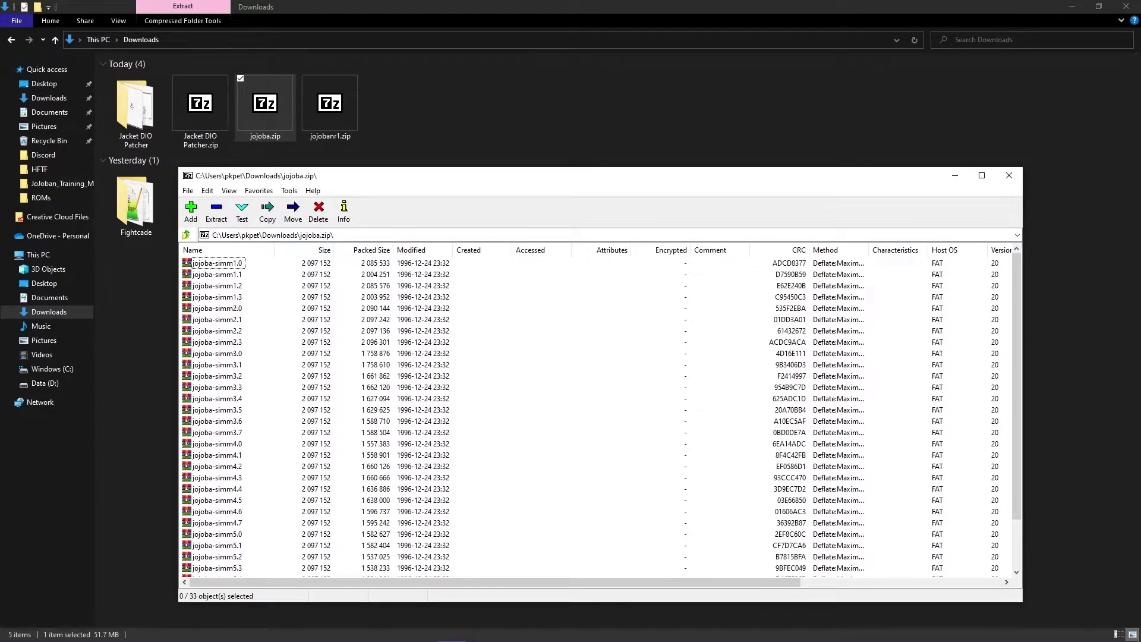
{"action": "key", "text": "alt+Tab"}
{"action": "left_click_drag", "start_coordinate": [761, 189], "coordinate": [809, 195]}
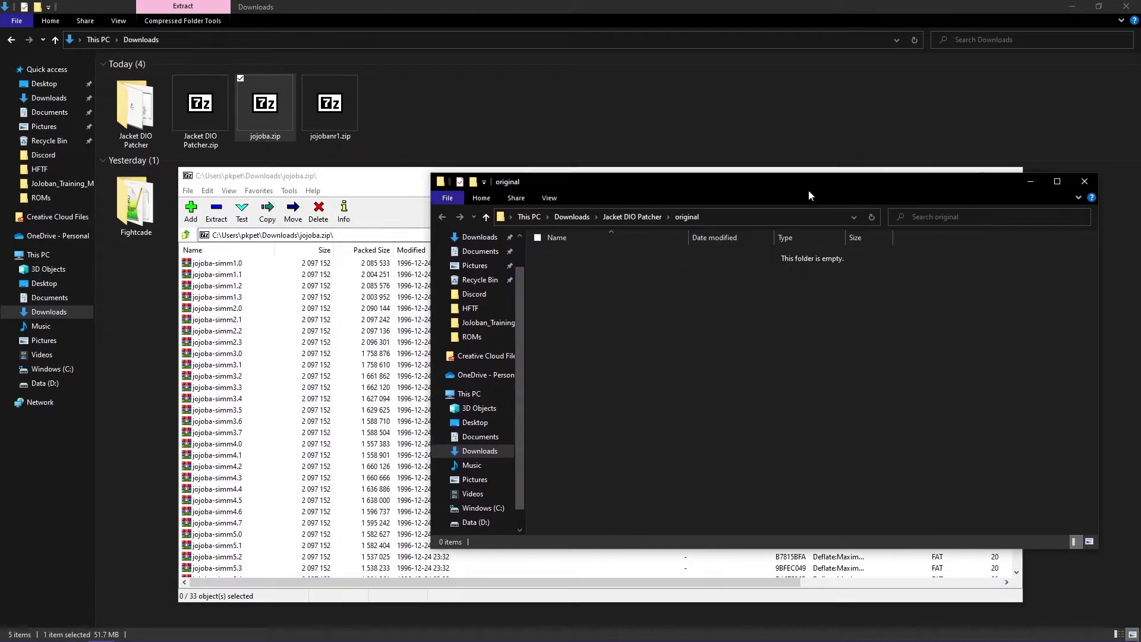
{"action": "left_click_drag", "start_coordinate": [417, 184], "coordinate": [283, 173]}
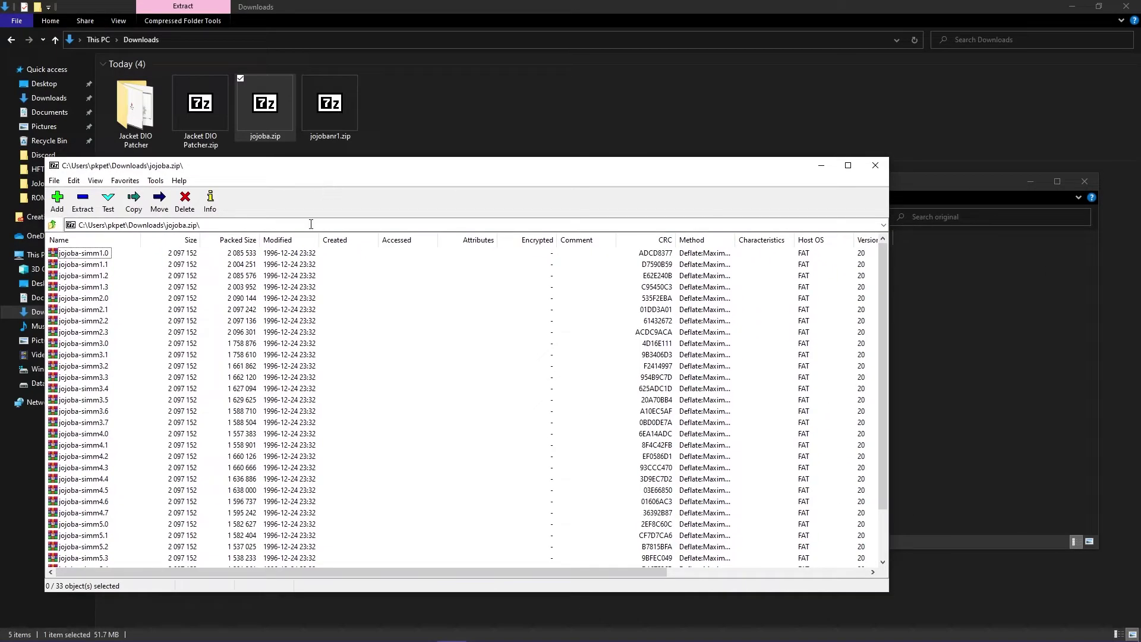
{"action": "left_click_drag", "start_coordinate": [116, 346], "coordinate": [91, 548]}
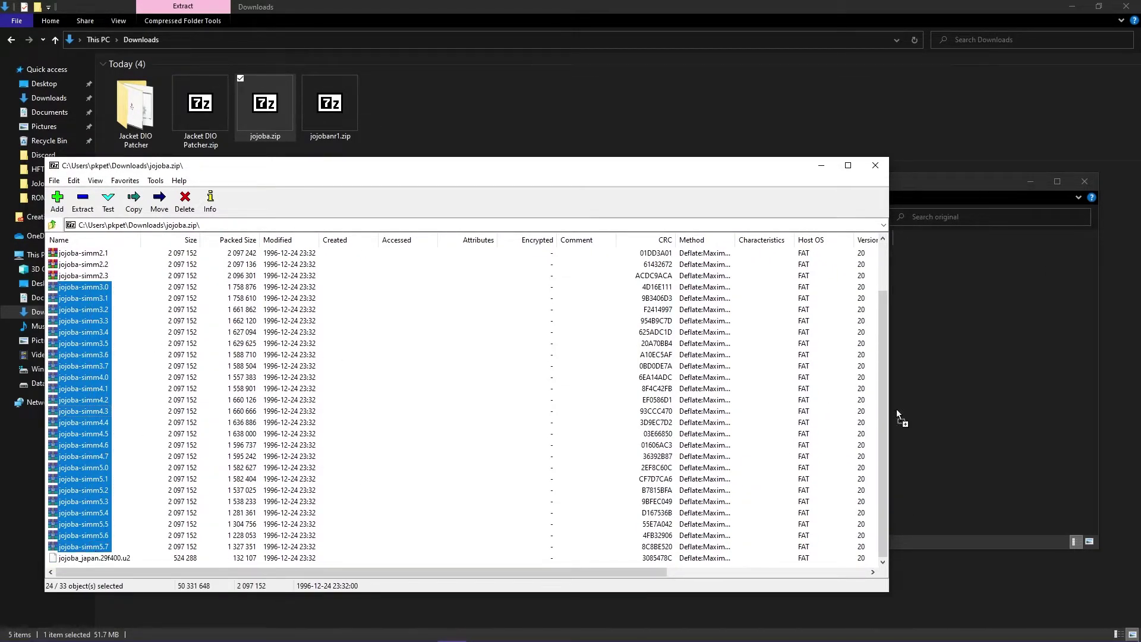
{"action": "left_click_drag", "start_coordinate": [897, 409], "coordinate": [982, 361]}
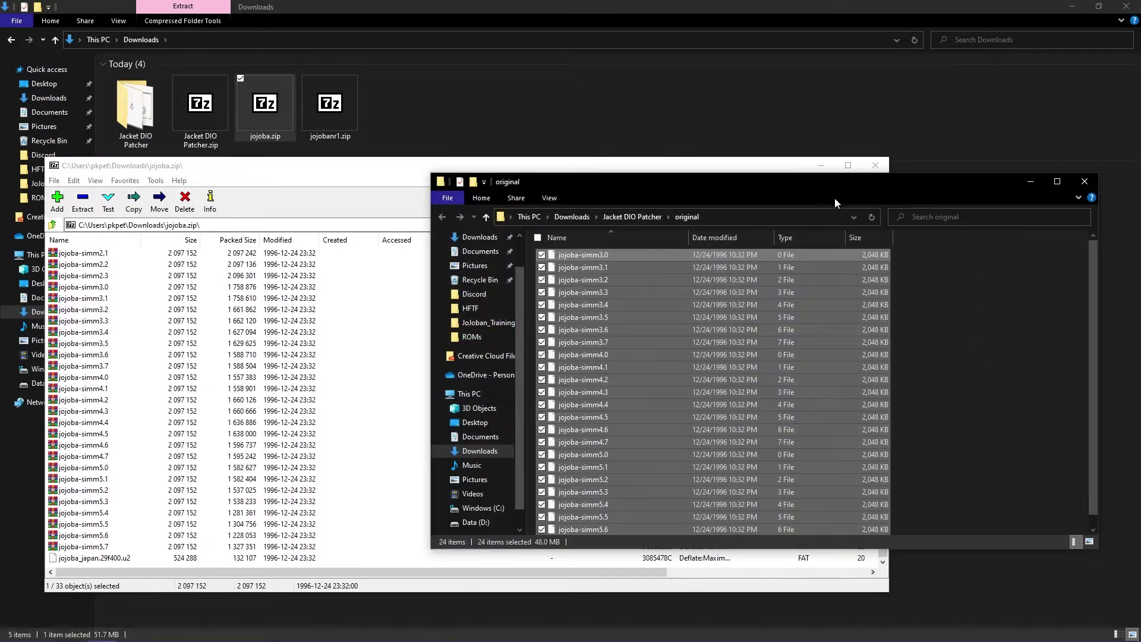
{"action": "left_click", "coordinate": [874, 164]}
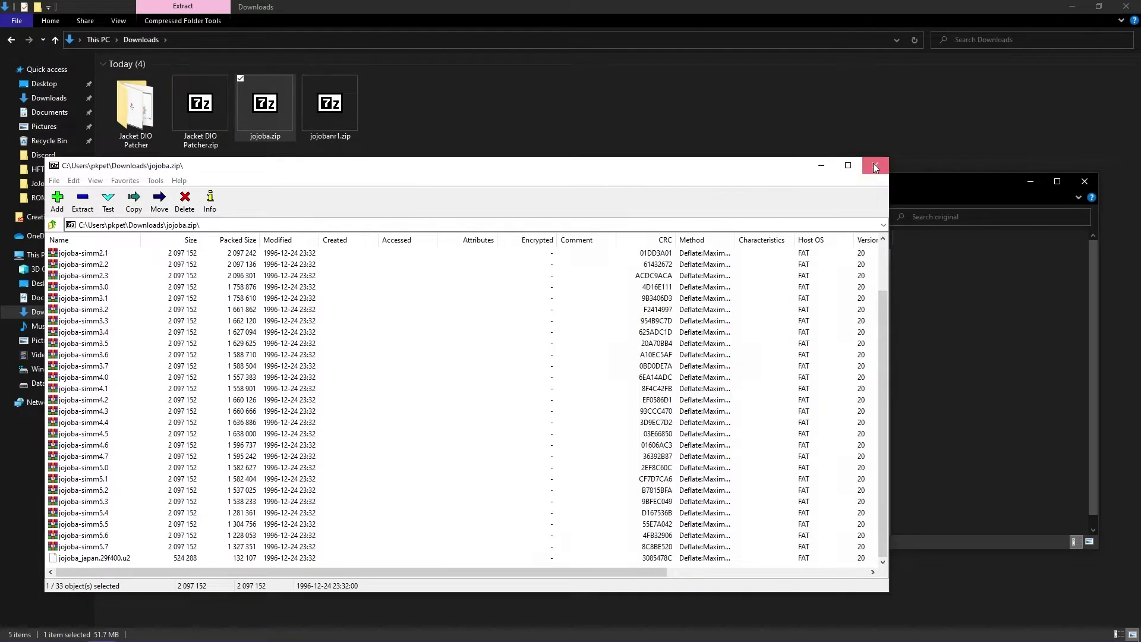
{"action": "left_click_drag", "start_coordinate": [581, 183], "coordinate": [0, 161]}
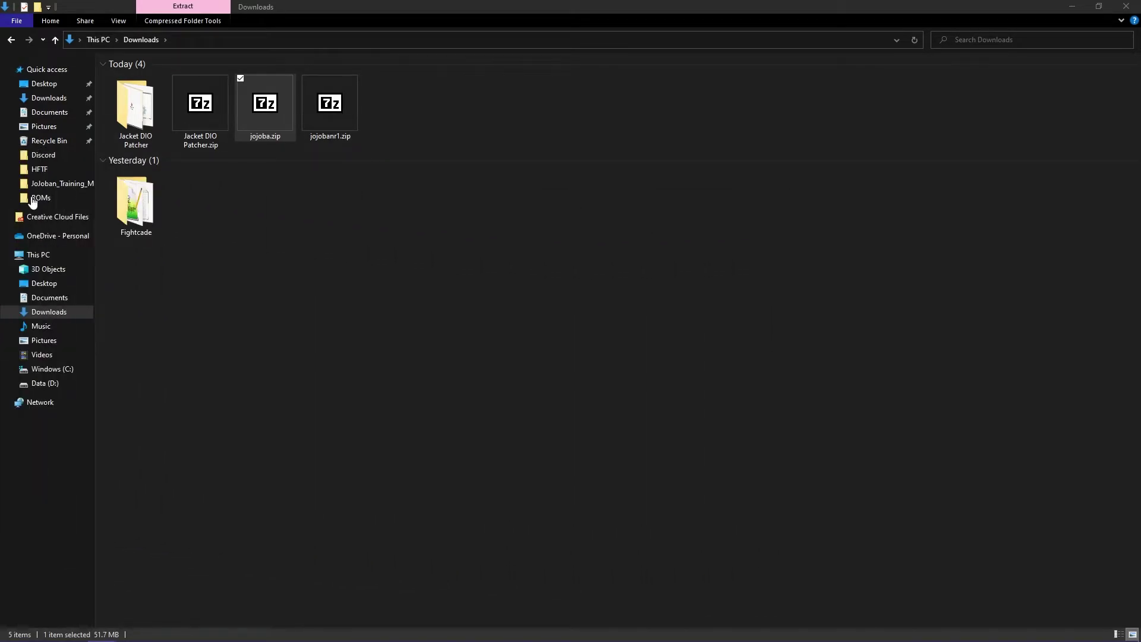
- Copy jojoba-simm1.0 through simm2.3 from jojobanr1.zip into original, then close both windows
{"action": "double_click", "coordinate": [304, 126]}
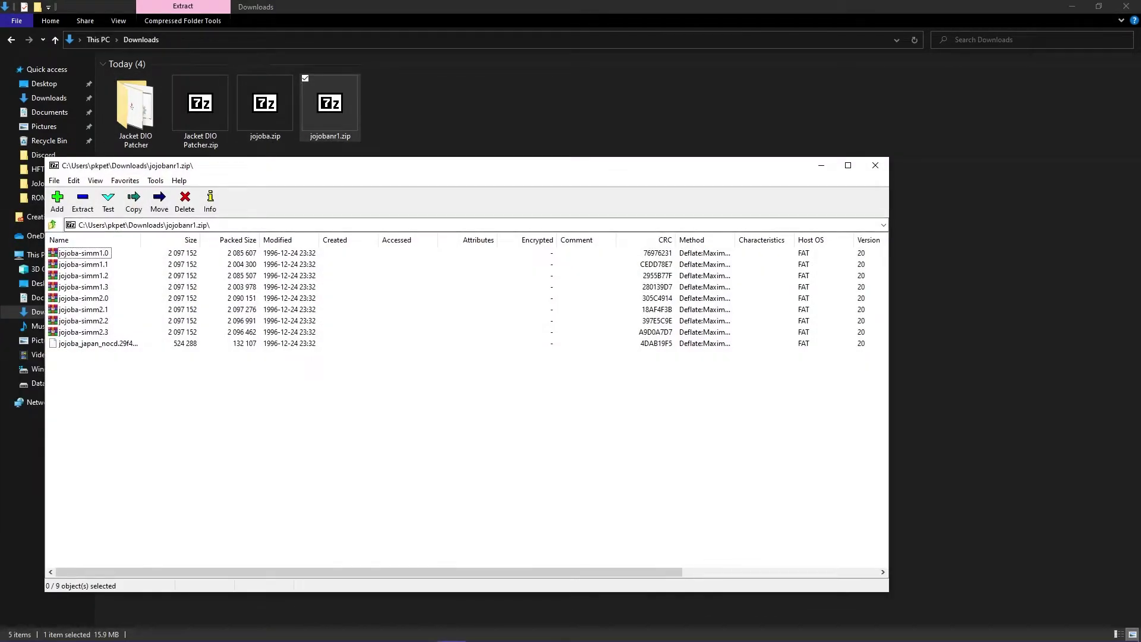
{"action": "left_click_drag", "start_coordinate": [6, 285], "coordinate": [734, 199]}
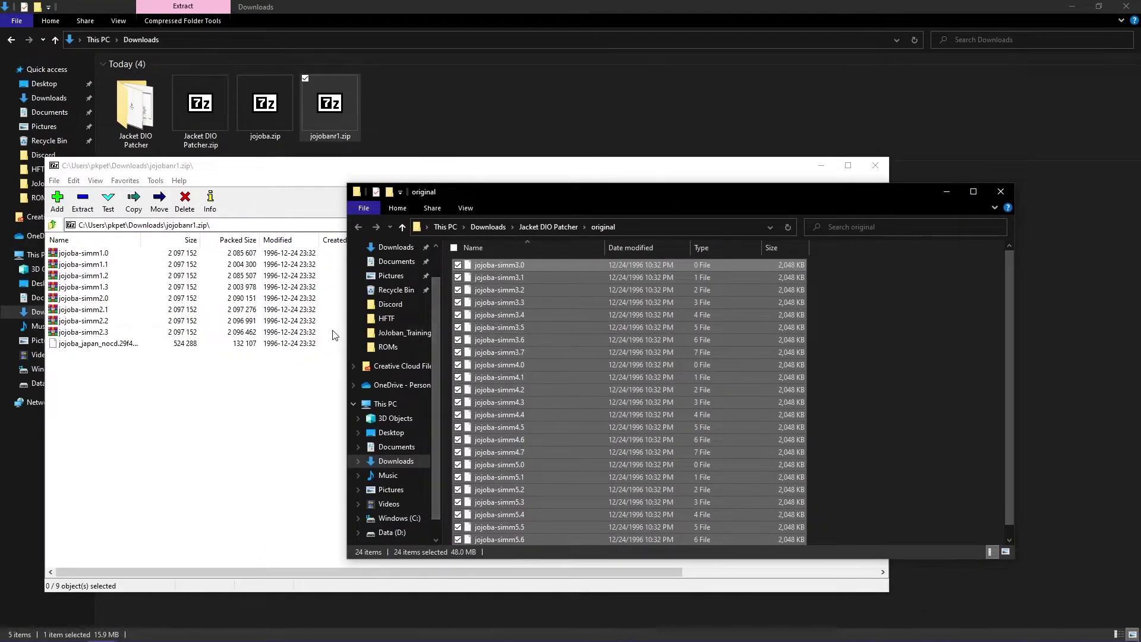
{"action": "left_click", "coordinate": [902, 365]}
{"action": "left_click_drag", "start_coordinate": [326, 340], "coordinate": [233, 304]}
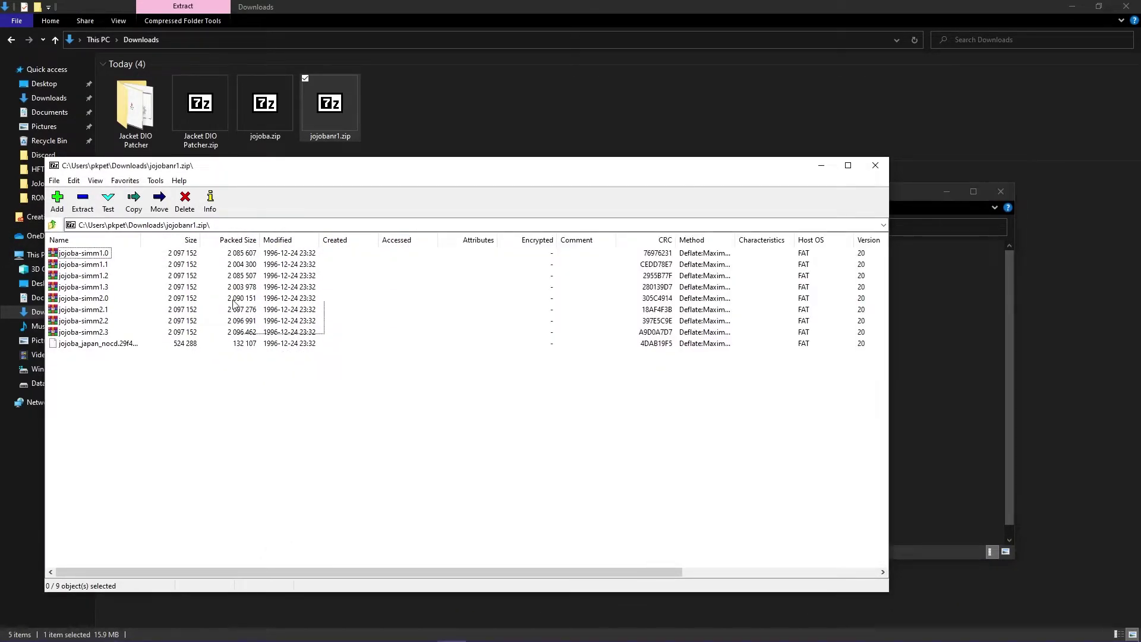
{"action": "left_click_drag", "start_coordinate": [136, 262], "coordinate": [93, 257]}
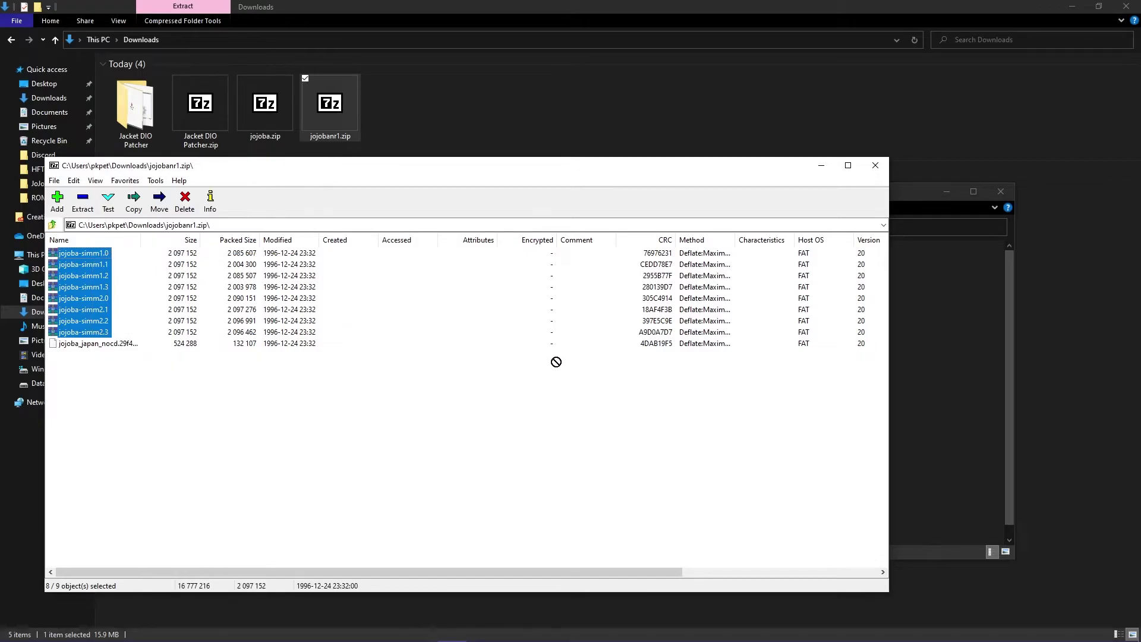
{"action": "left_click_drag", "start_coordinate": [979, 359], "coordinate": [979, 359]}
{"action": "left_click", "coordinate": [937, 427]}
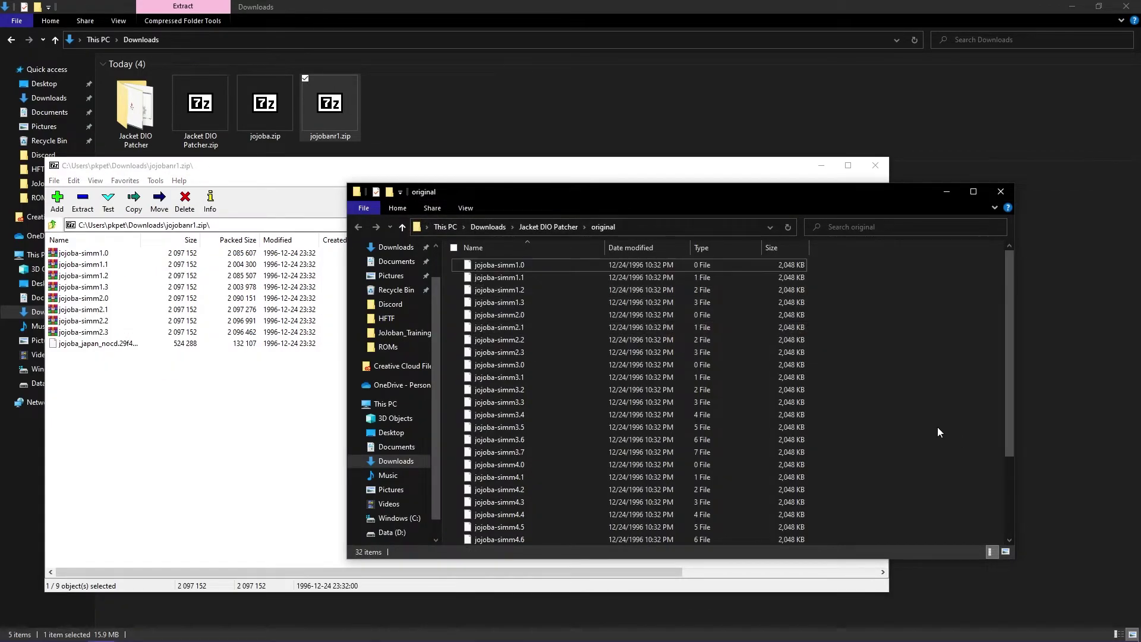
{"action": "scroll", "coordinate": [937, 427], "scroll_direction": "down", "scroll_amount": 3}
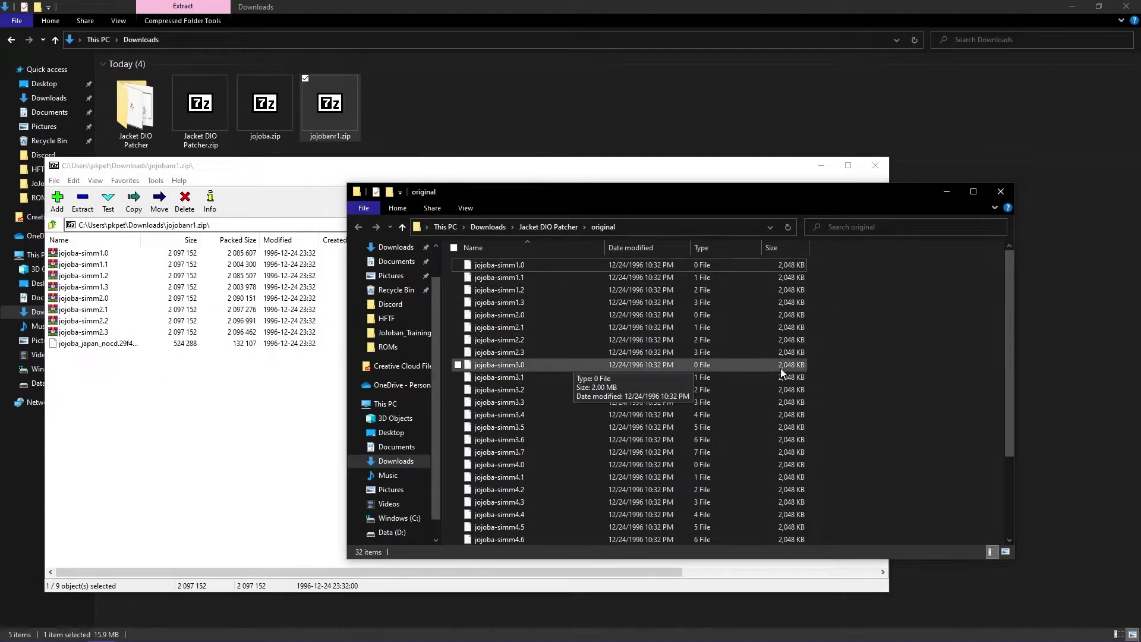
{"action": "left_click", "coordinate": [876, 169]}
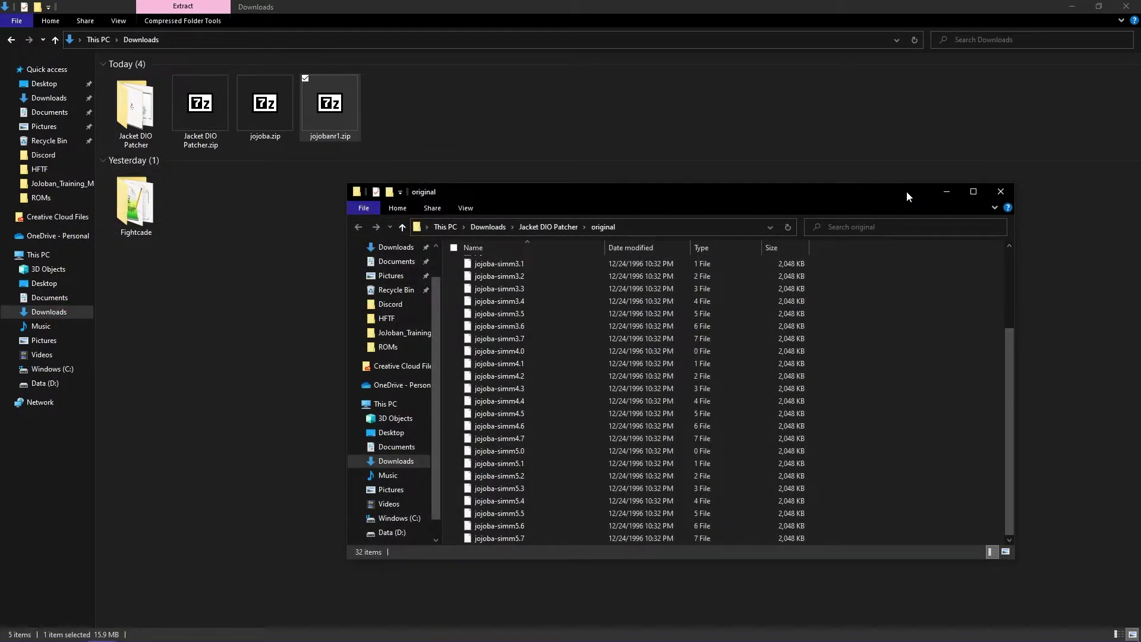
{"action": "left_click", "coordinate": [1002, 191]}
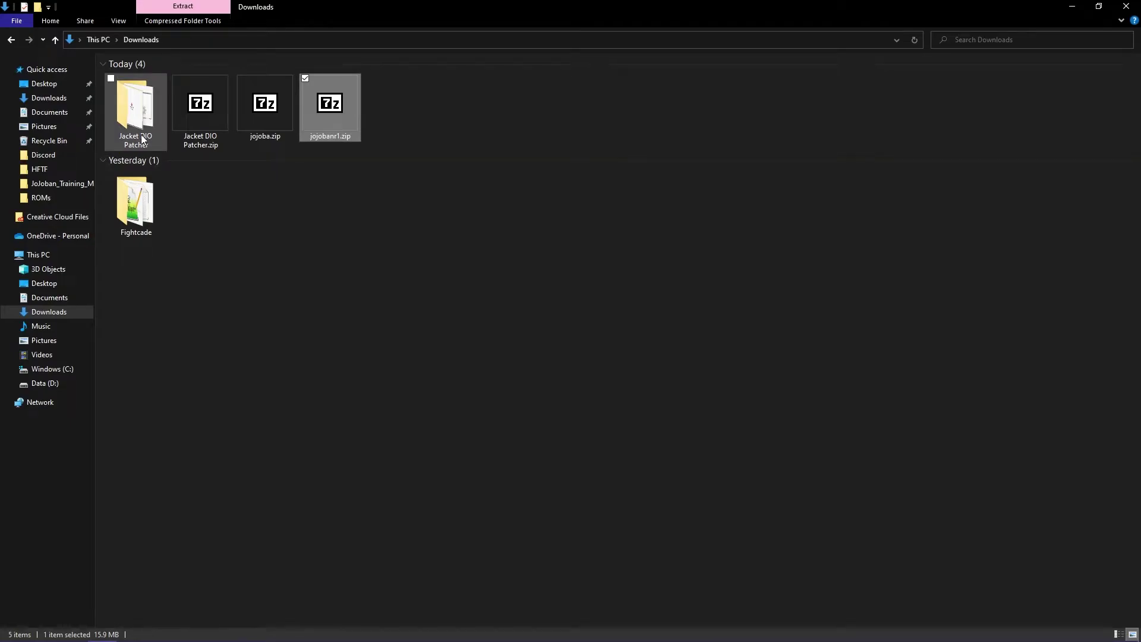
- Run jdio.bat in the Jacket DIO Patcher folder to generate the patched ROM files
{"action": "double_click", "coordinate": [142, 138]}
{"action": "double_click", "coordinate": [179, 127]}
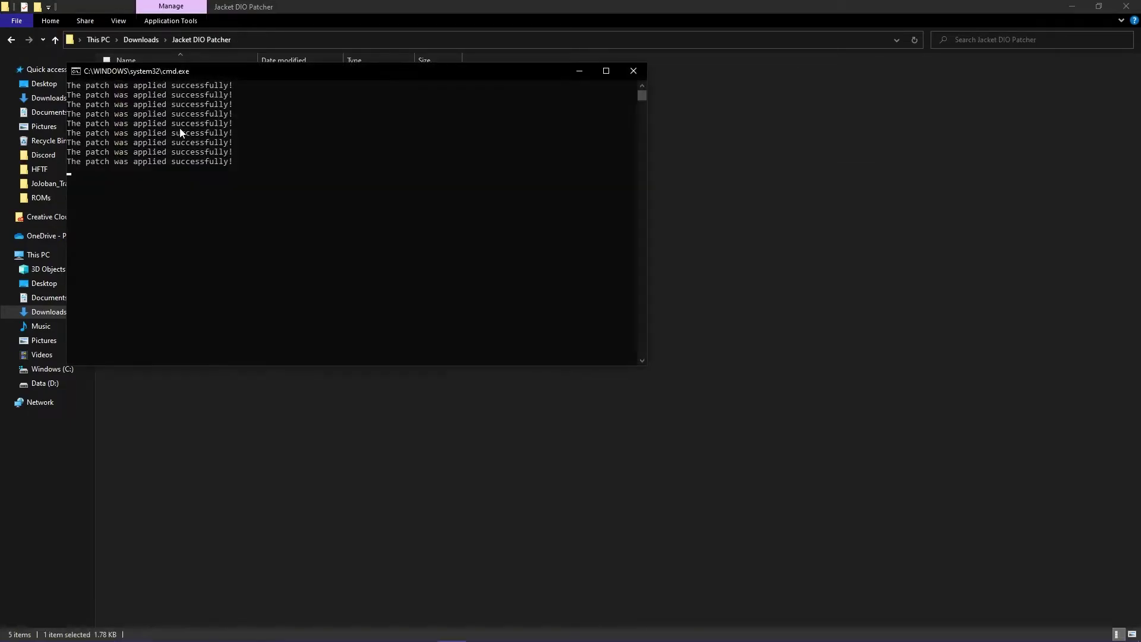
{"action": "left_click", "coordinate": [181, 149]}
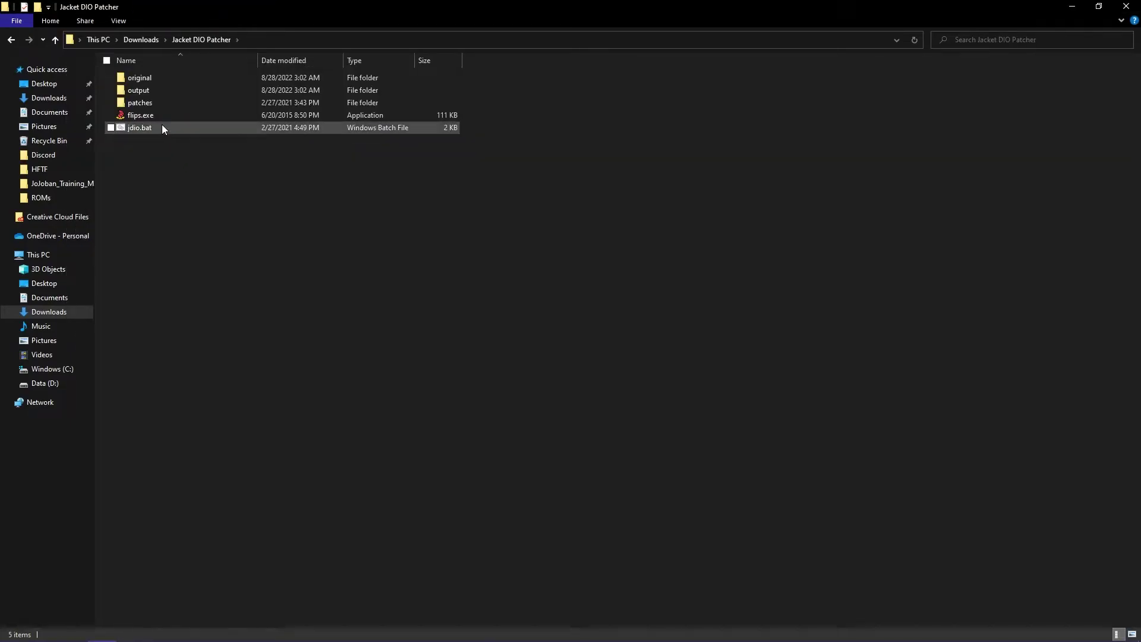
- Open the patcher's output folder in its own window and return to Downloads
{"action": "right_click", "coordinate": [150, 90]}
{"action": "left_click", "coordinate": [54, 112]}
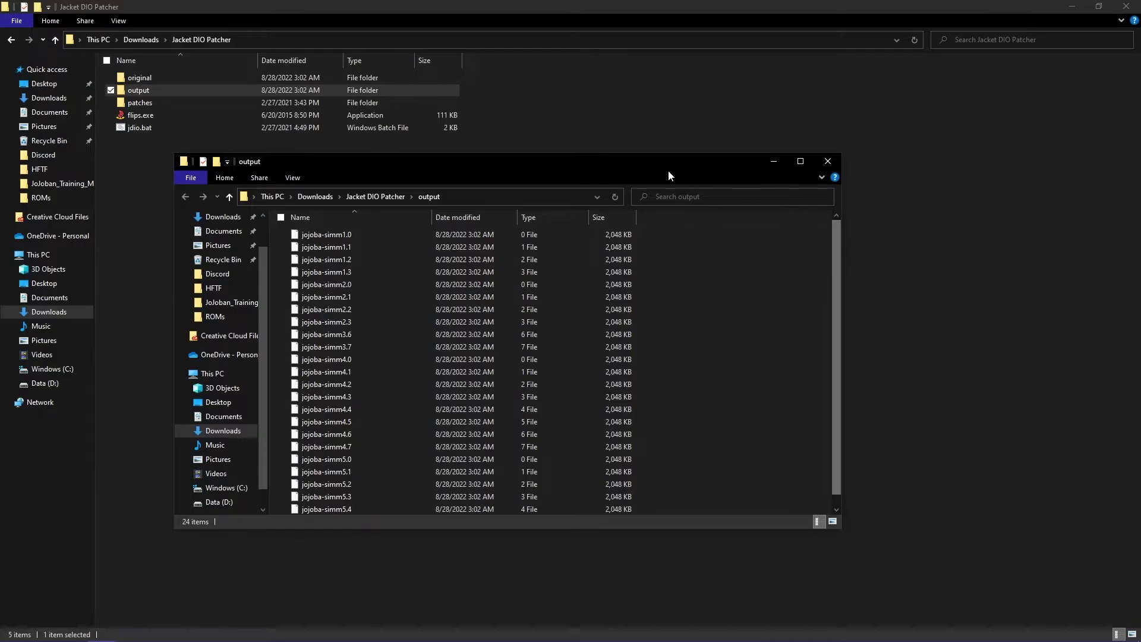
{"action": "left_click_drag", "start_coordinate": [645, 165], "coordinate": [0, 178]}
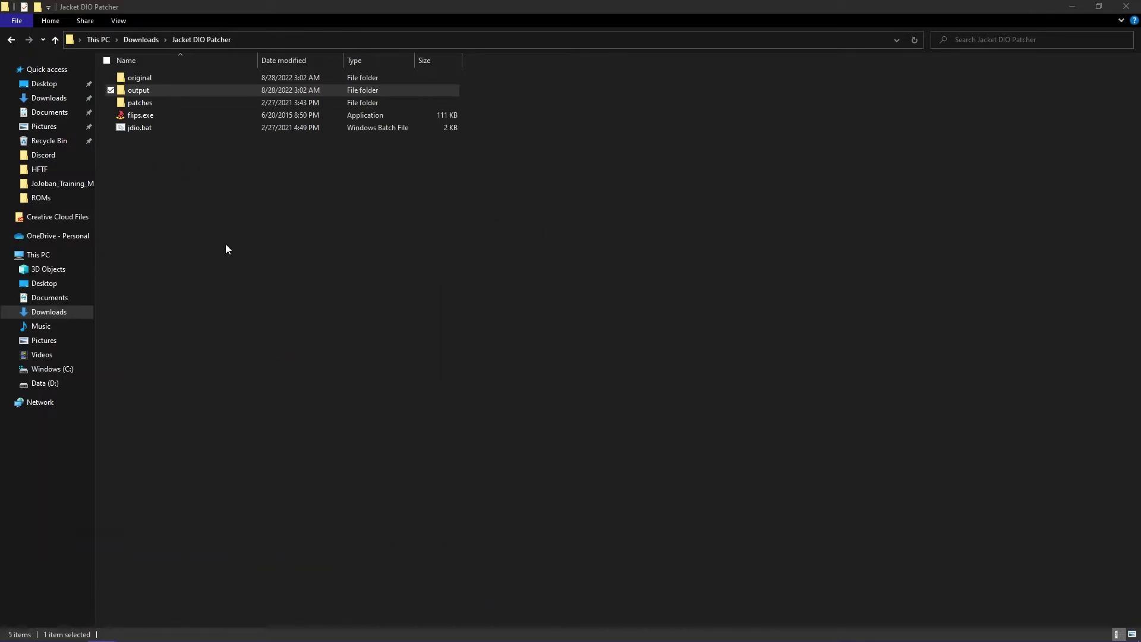
{"action": "left_click", "coordinate": [139, 41]}
- Copy all 24 patched jojoba-simm files from the output folder into jojoba.zip
{"action": "left_click", "coordinate": [255, 118]}
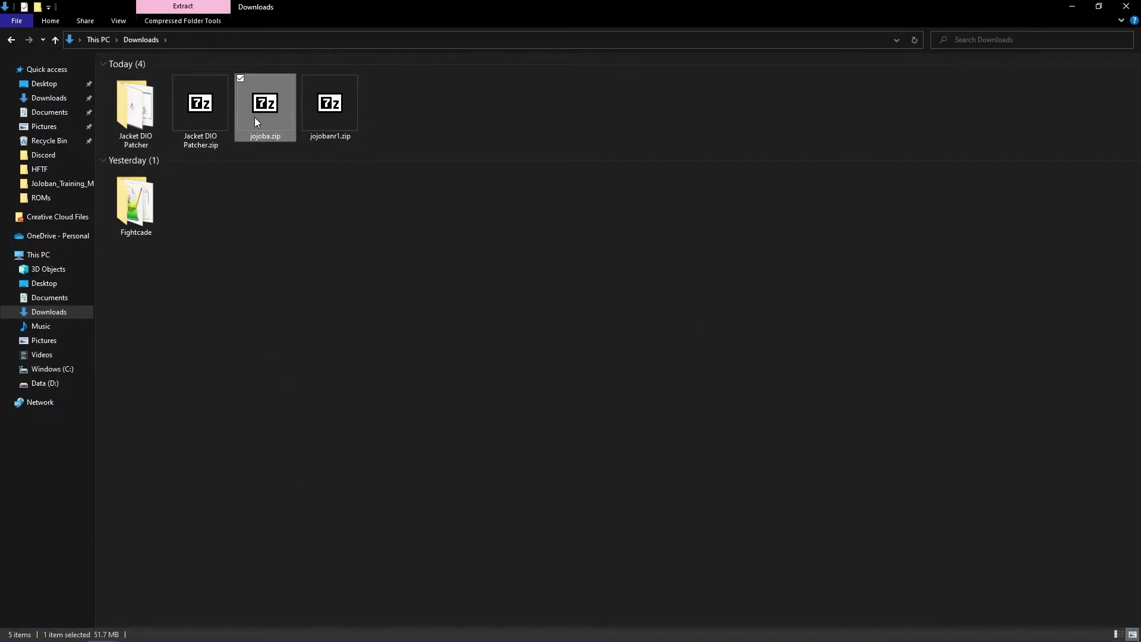
{"action": "double_click", "coordinate": [254, 118]}
{"action": "left_click_drag", "start_coordinate": [6, 268], "coordinate": [865, 190]}
{"action": "left_click_drag", "start_coordinate": [913, 265], "coordinate": [913, 523]}
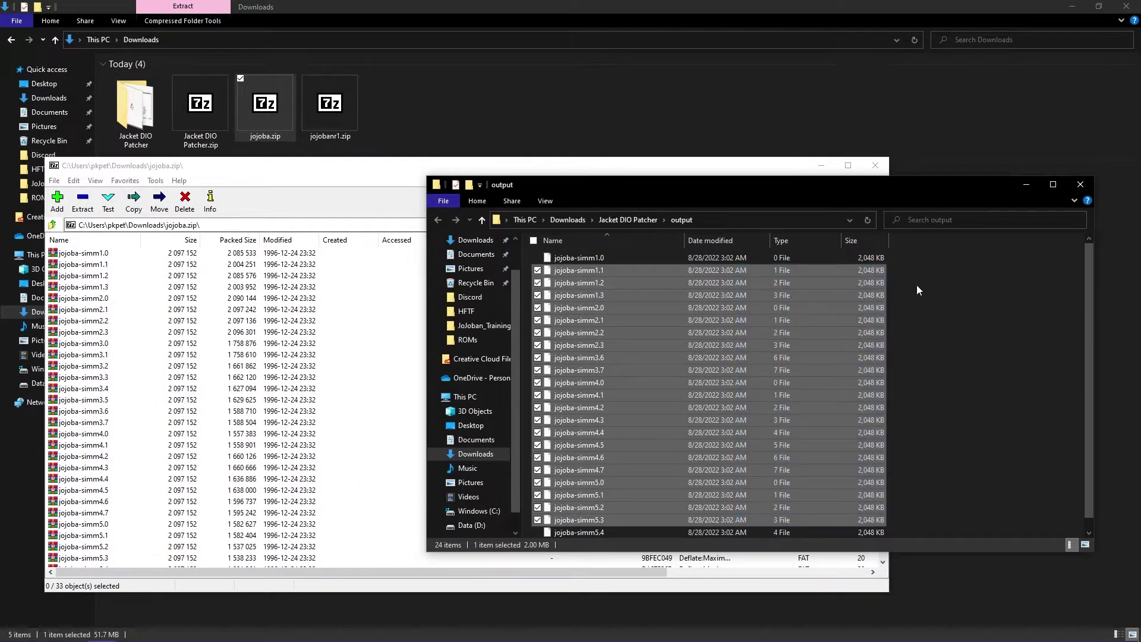
{"action": "key", "text": "ctrl+a"}
{"action": "scroll", "coordinate": [615, 504], "scroll_direction": "down", "scroll_amount": 1}
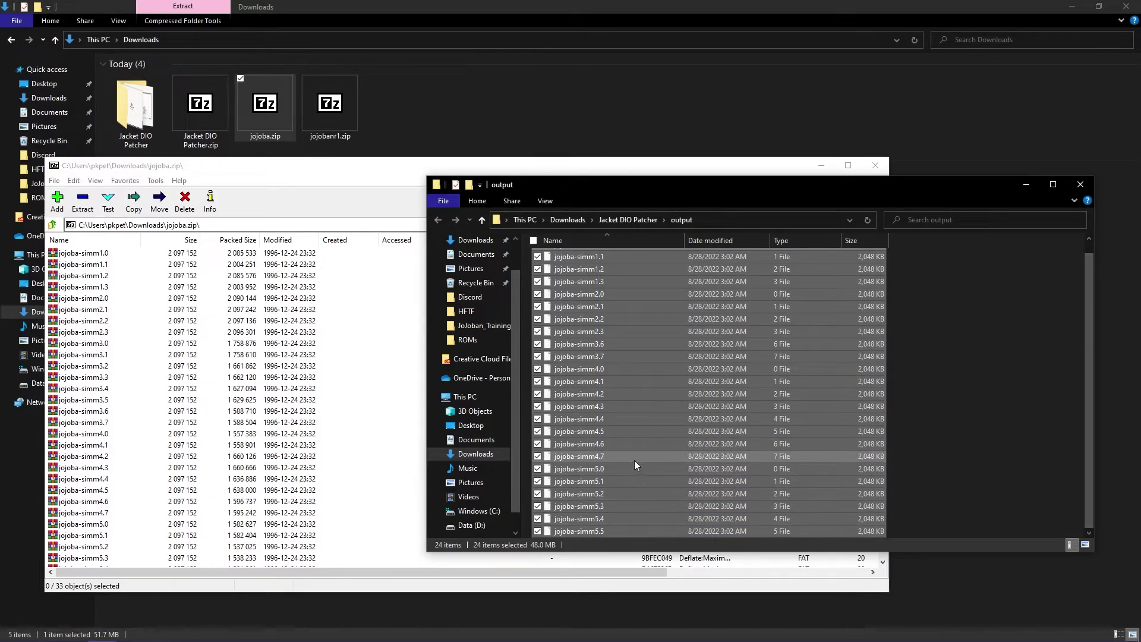
{"action": "left_click_drag", "start_coordinate": [636, 465], "coordinate": [277, 402]}
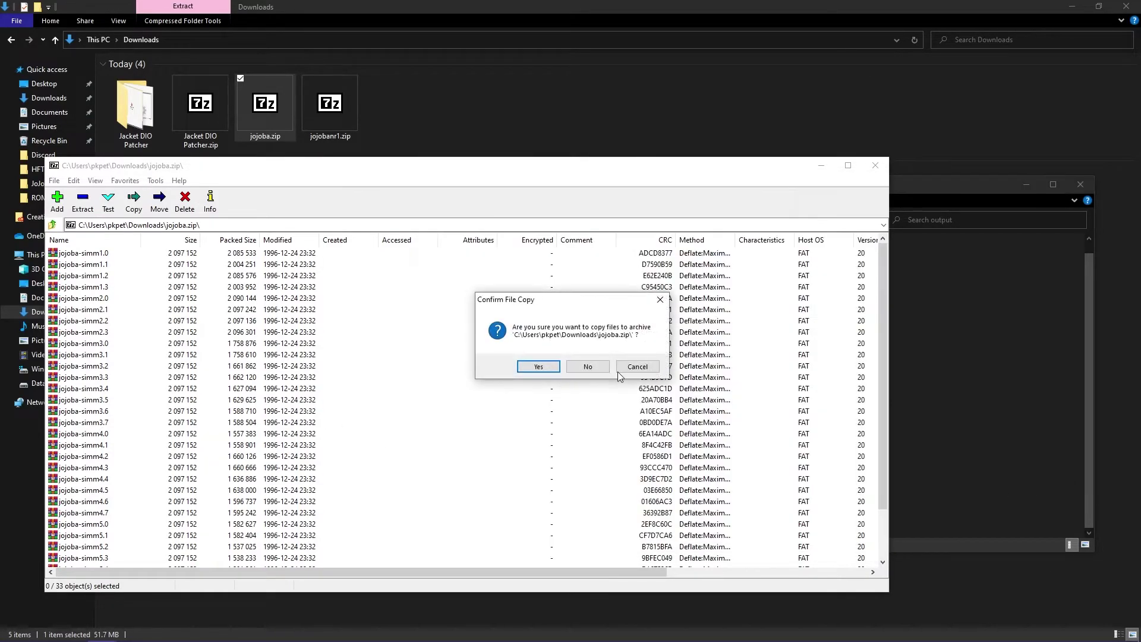
{"action": "left_click", "coordinate": [539, 366]}
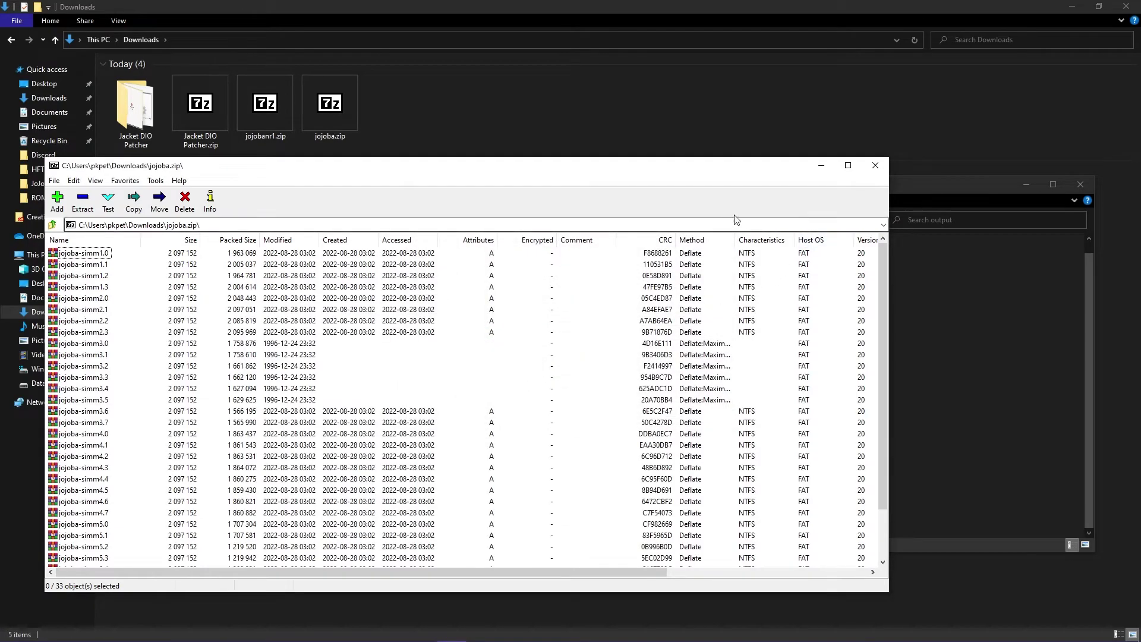
- Reopen jojoba.zip to check that it holds the patched files
{"action": "left_click", "coordinate": [875, 165]}
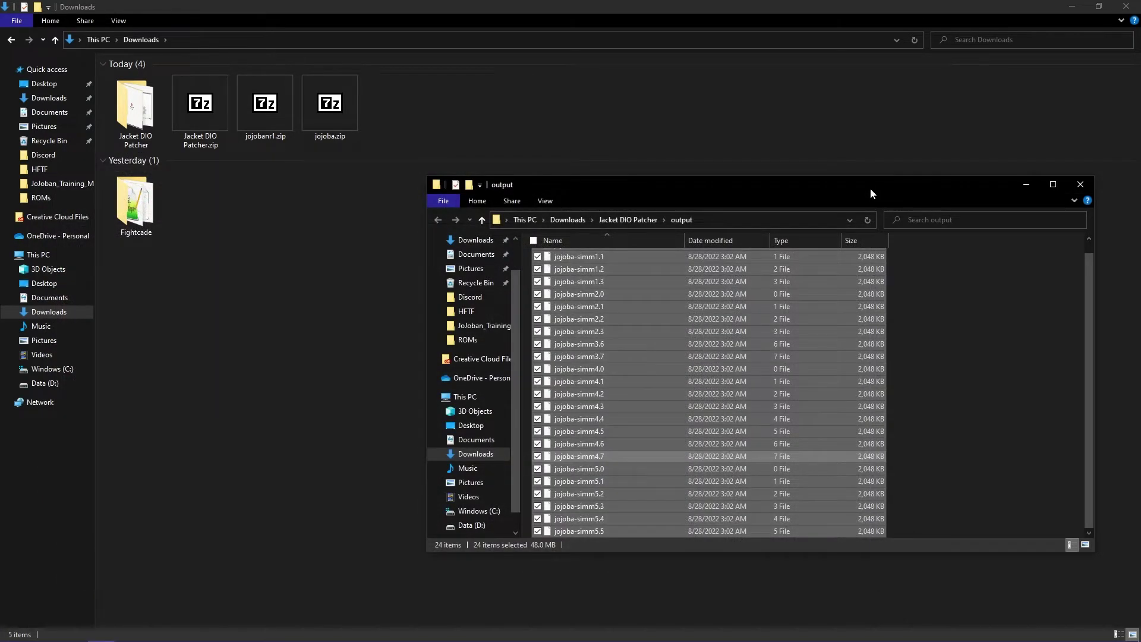
{"action": "left_click_drag", "start_coordinate": [870, 188], "coordinate": [19, 169]}
{"action": "left_click", "coordinate": [297, 190]}
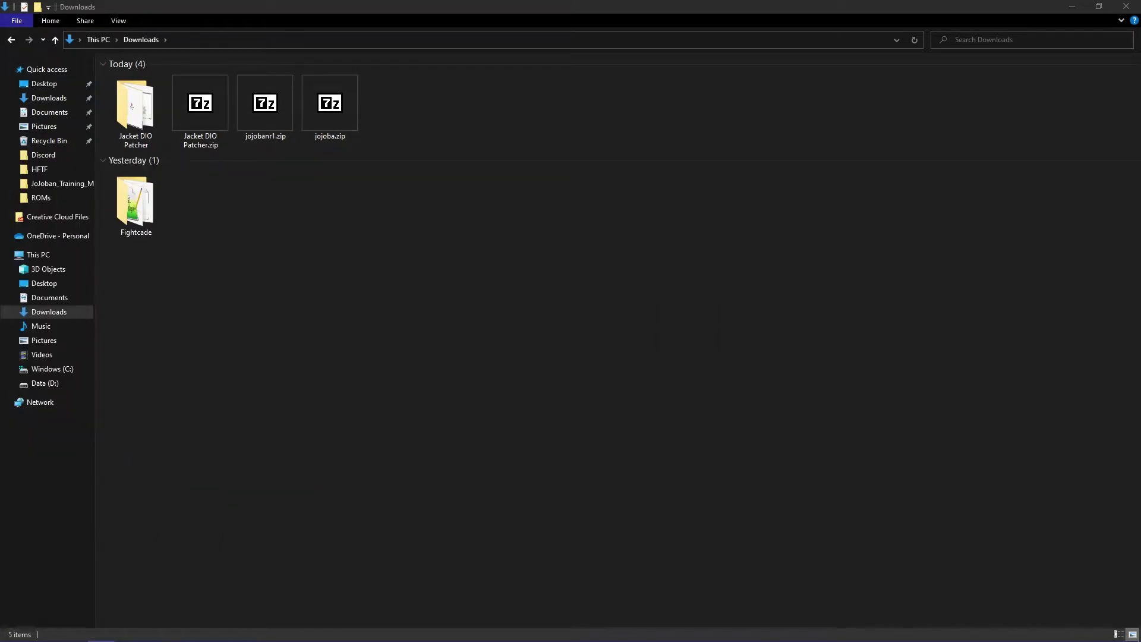
{"action": "double_click", "coordinate": [339, 113]}
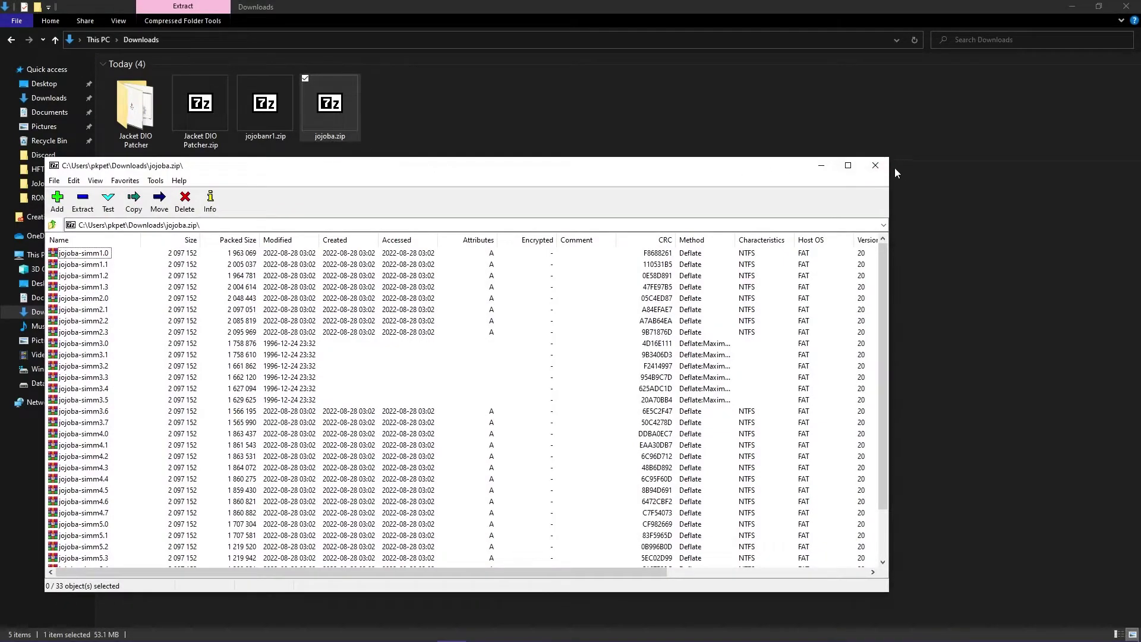
{"action": "left_click", "coordinate": [875, 166]}
- Replace jojobanr1.zip's simm1 and simm2 files with the patched ones from output
{"action": "double_click", "coordinate": [285, 118]}
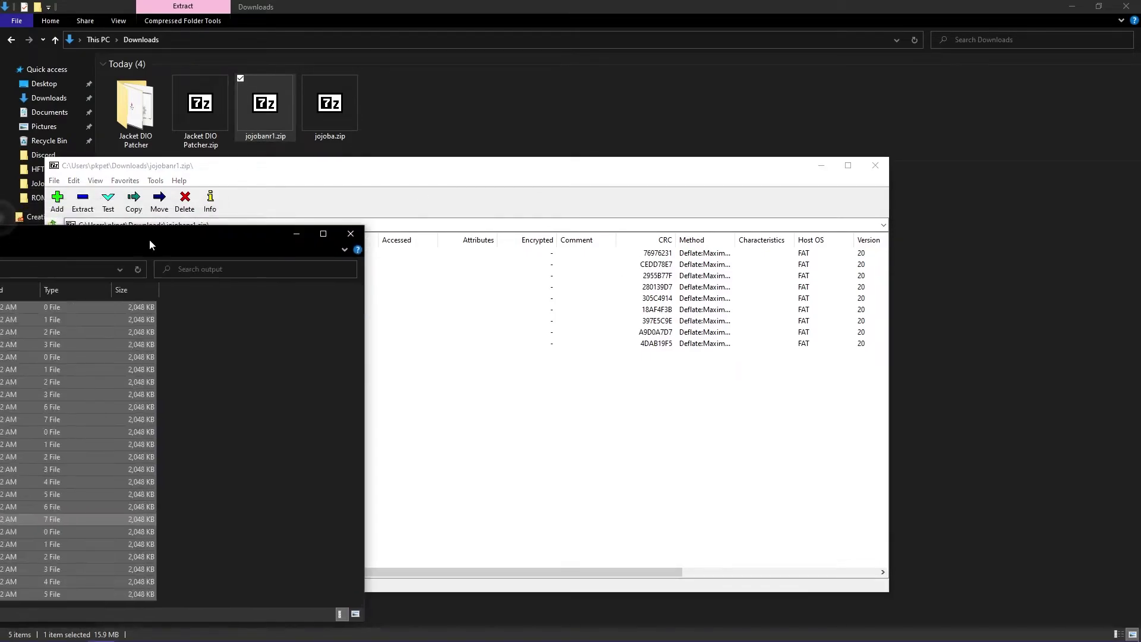
{"action": "left_click_drag", "start_coordinate": [149, 223], "coordinate": [725, 189]}
{"action": "left_click_drag", "start_coordinate": [737, 257], "coordinate": [161, 310]}
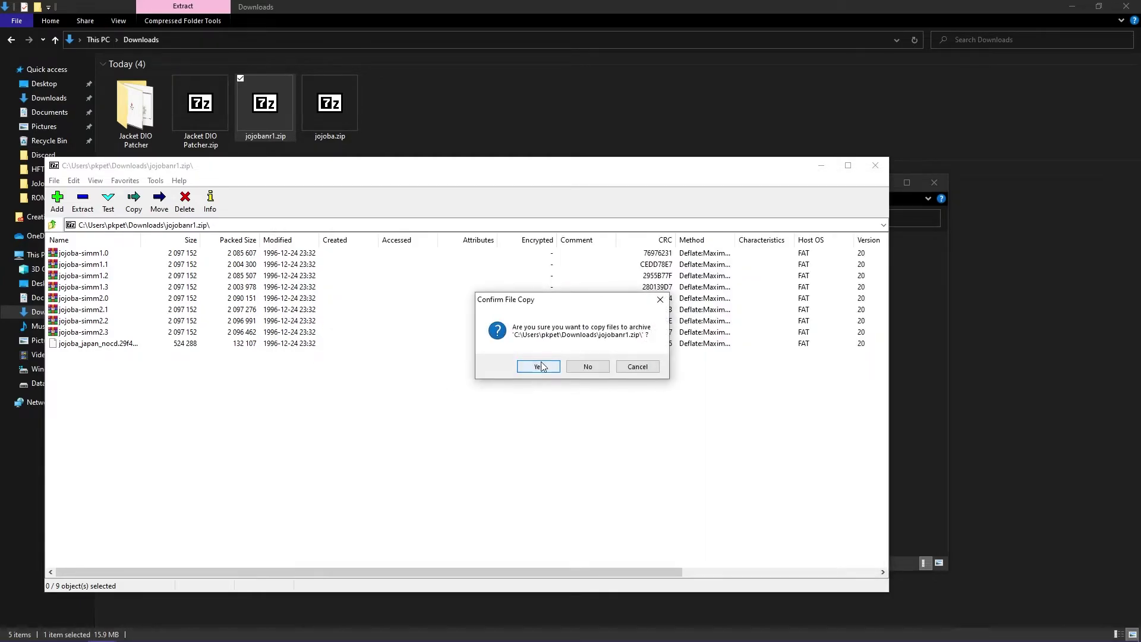
{"action": "left_click", "coordinate": [540, 367]}
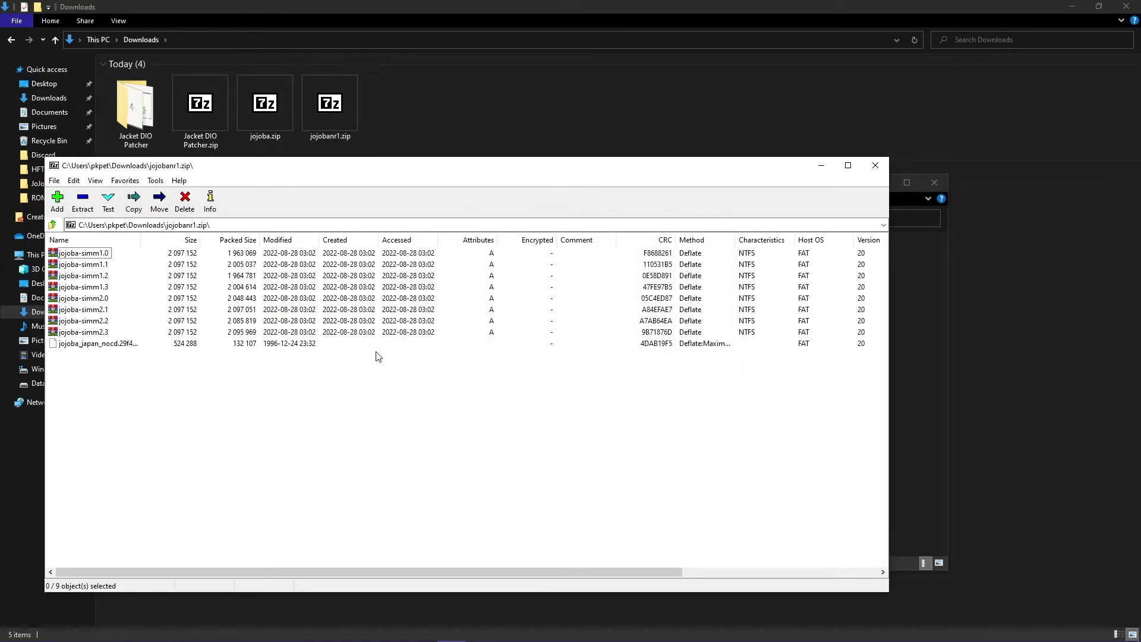
{"action": "left_click", "coordinate": [874, 165]}
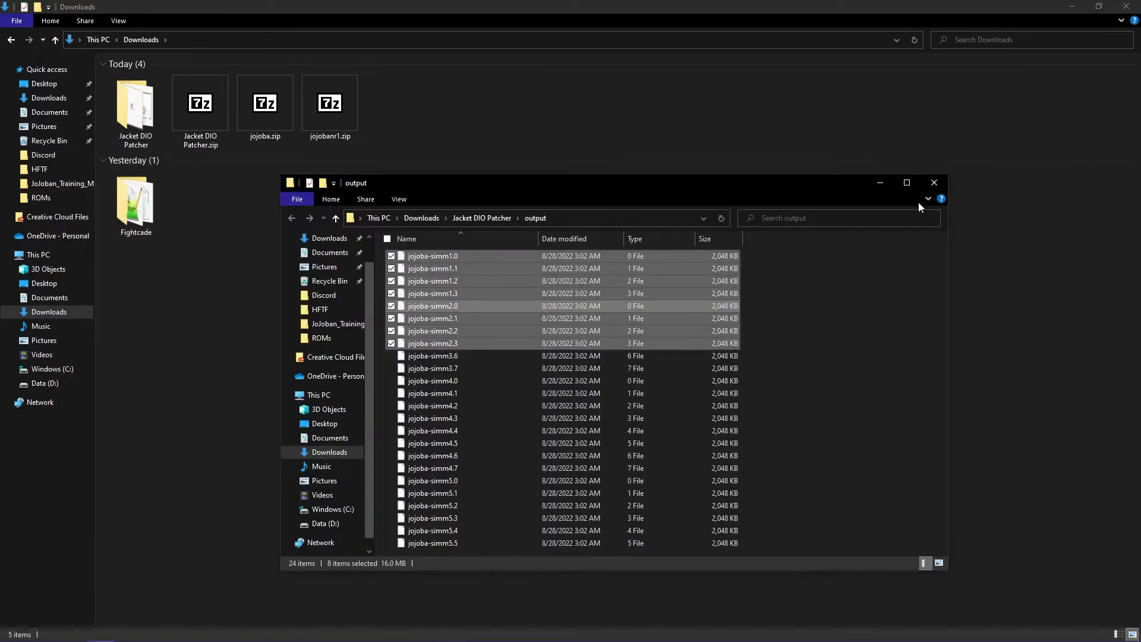
{"action": "left_click", "coordinate": [935, 183]}
{"action": "left_click_drag", "start_coordinate": [417, 103], "coordinate": [264, 150]}
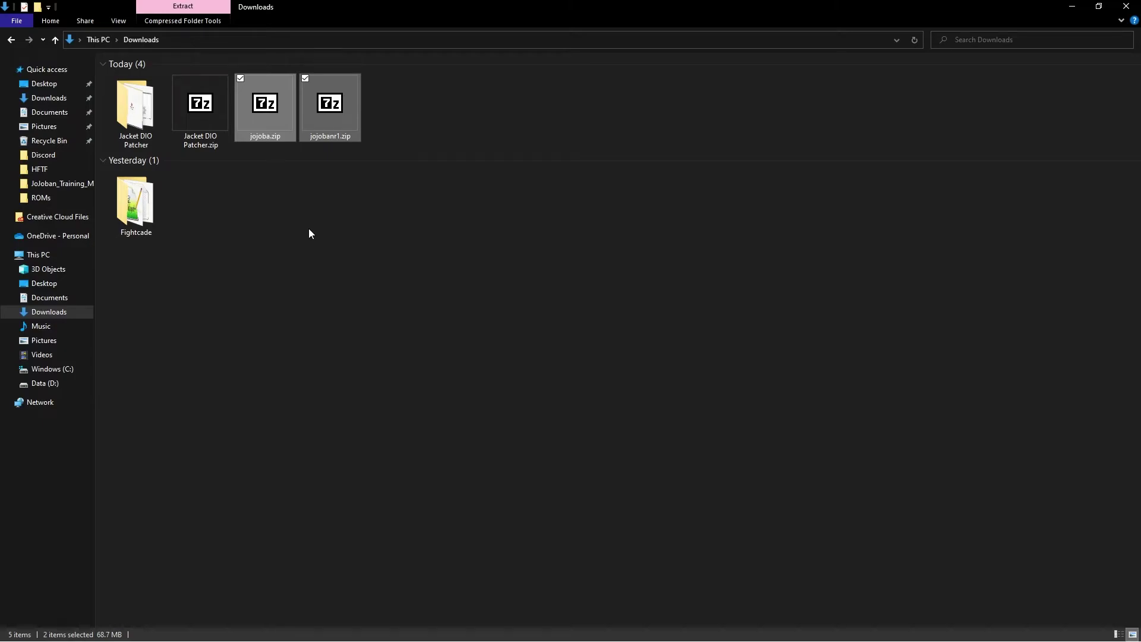
- Copy jojoba.zip and jojobanr1.zip into Fightcade's ROMs > FBNeo ROMs folder, then go back to Fightcade
{"action": "right_click", "coordinate": [265, 106]}
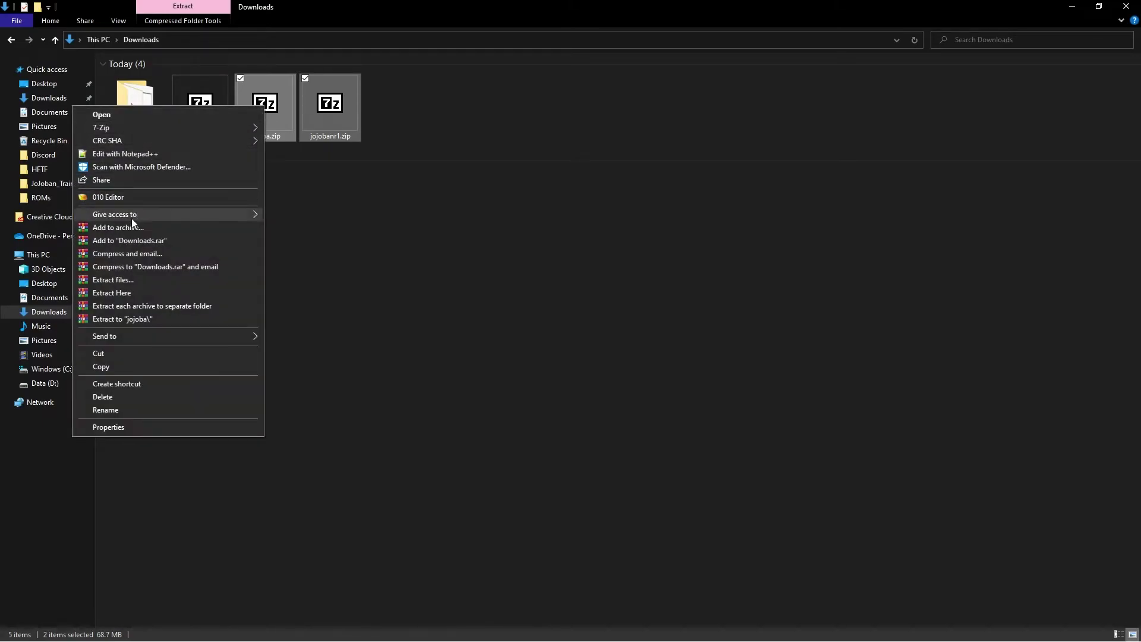
{"action": "left_click", "coordinate": [118, 366]}
{"action": "left_click", "coordinate": [141, 232]}
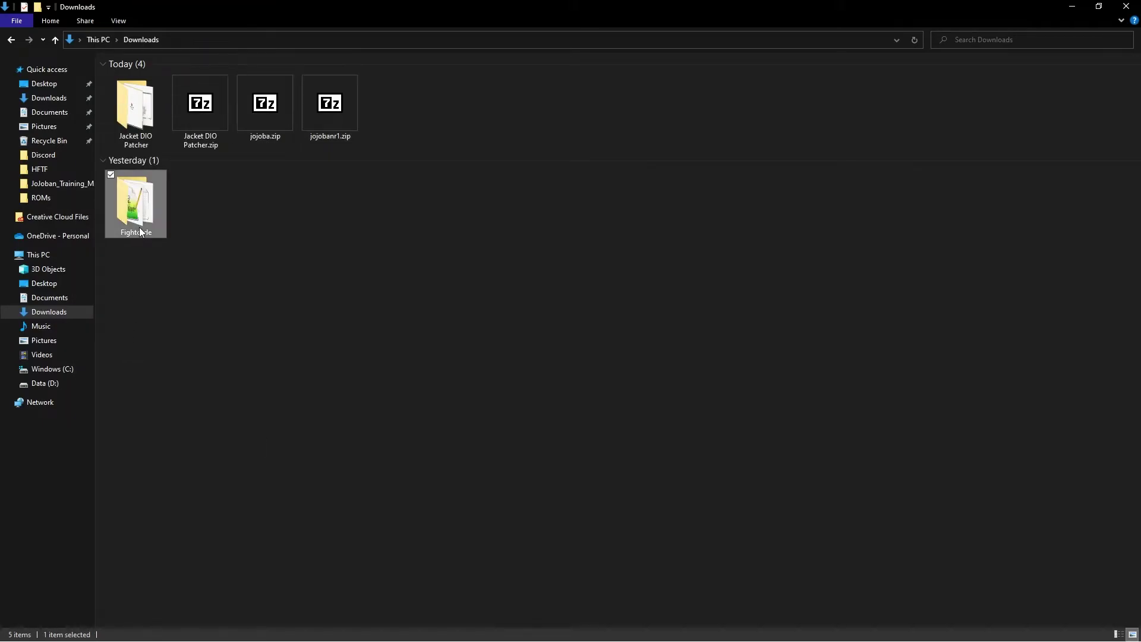
{"action": "double_click", "coordinate": [141, 232]}
{"action": "double_click", "coordinate": [155, 113]}
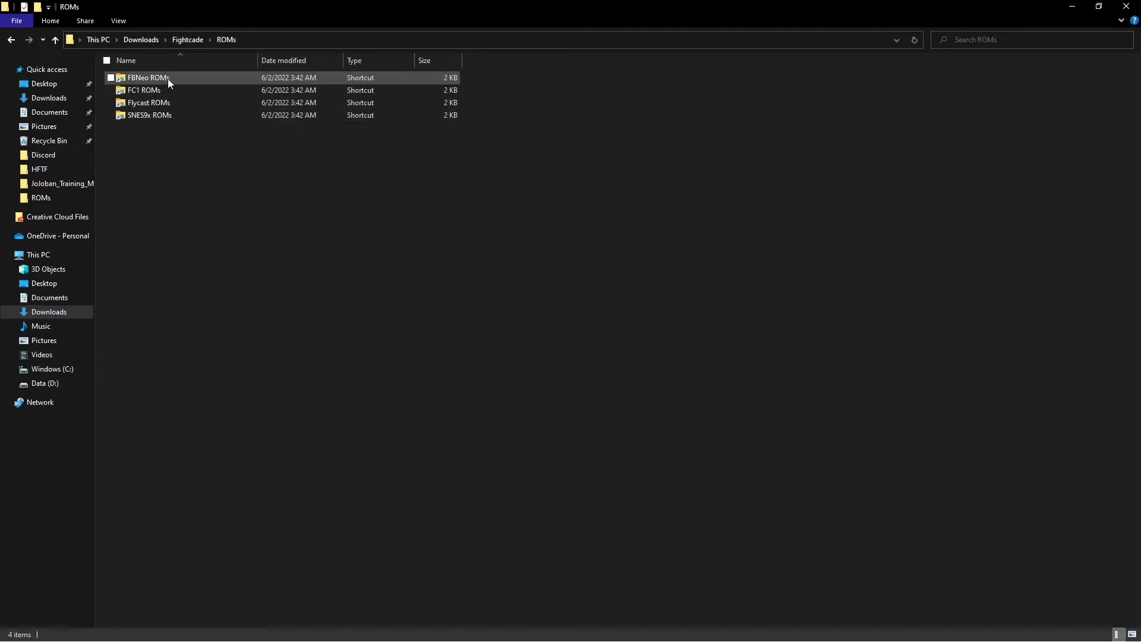
{"action": "double_click", "coordinate": [168, 79]}
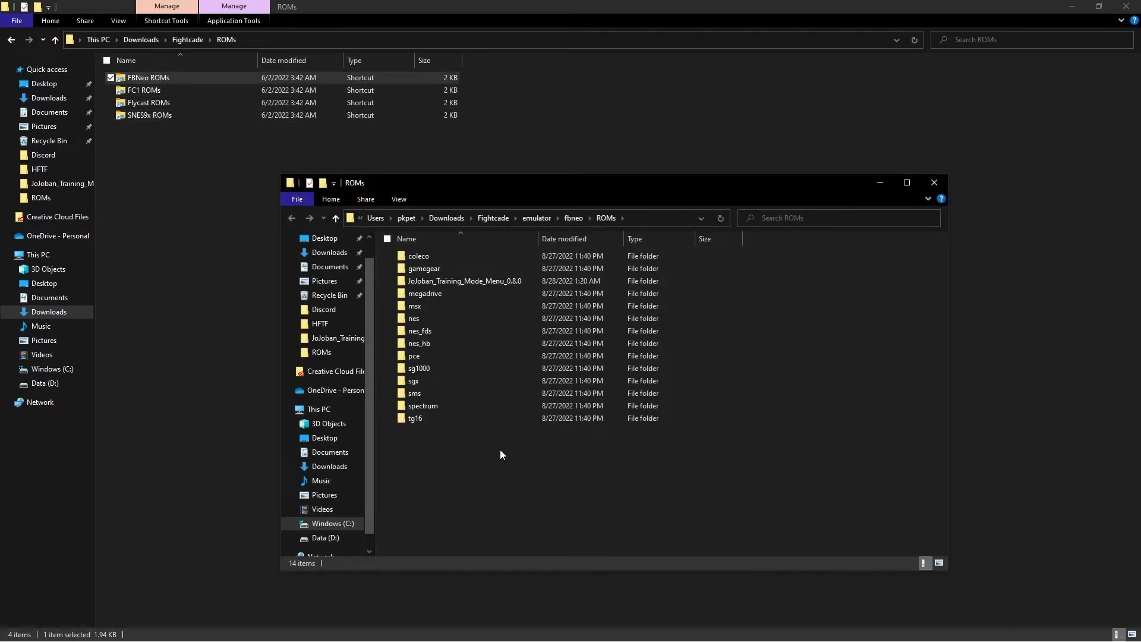
{"action": "key", "text": "ctrl+v"}
{"action": "left_click", "coordinate": [780, 409]}
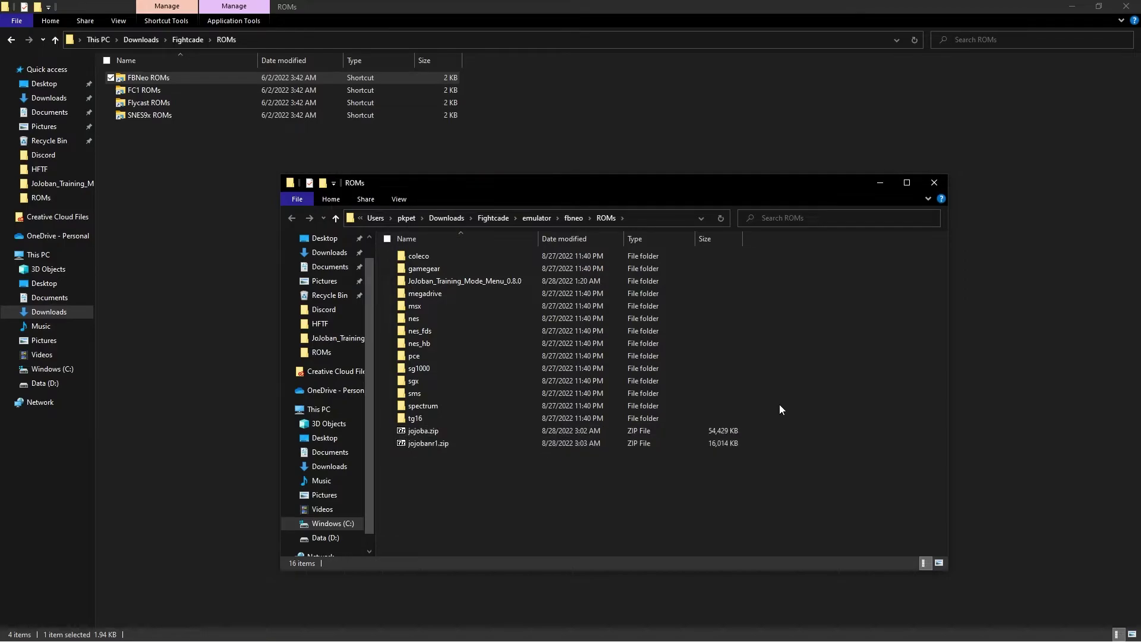
{"action": "left_click", "coordinate": [934, 183]}
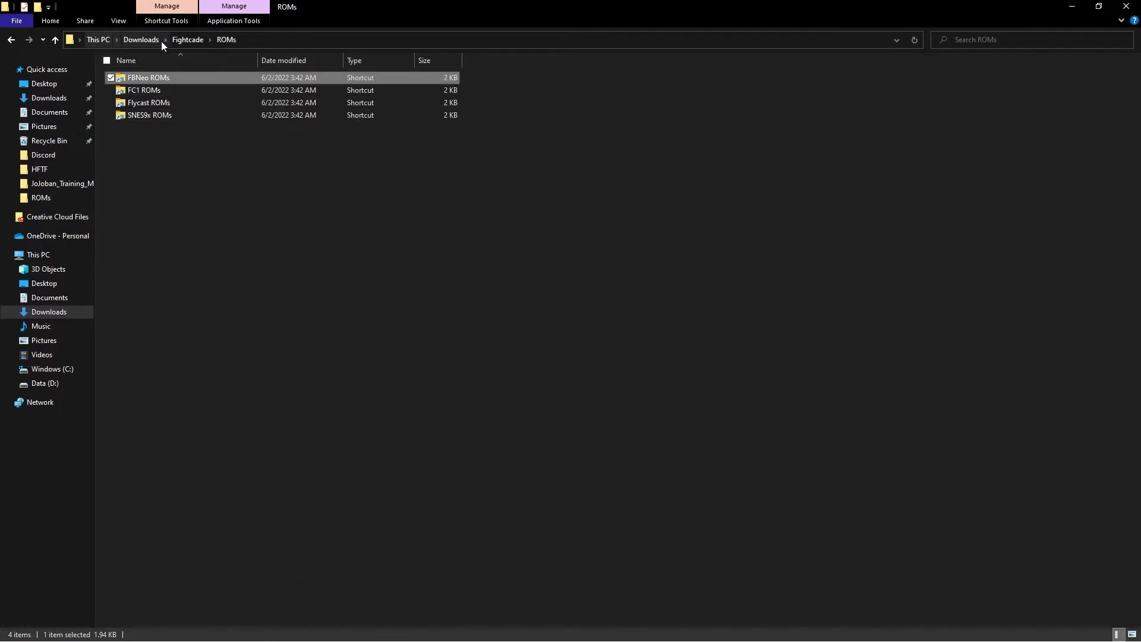
{"action": "left_click", "coordinate": [186, 40]}
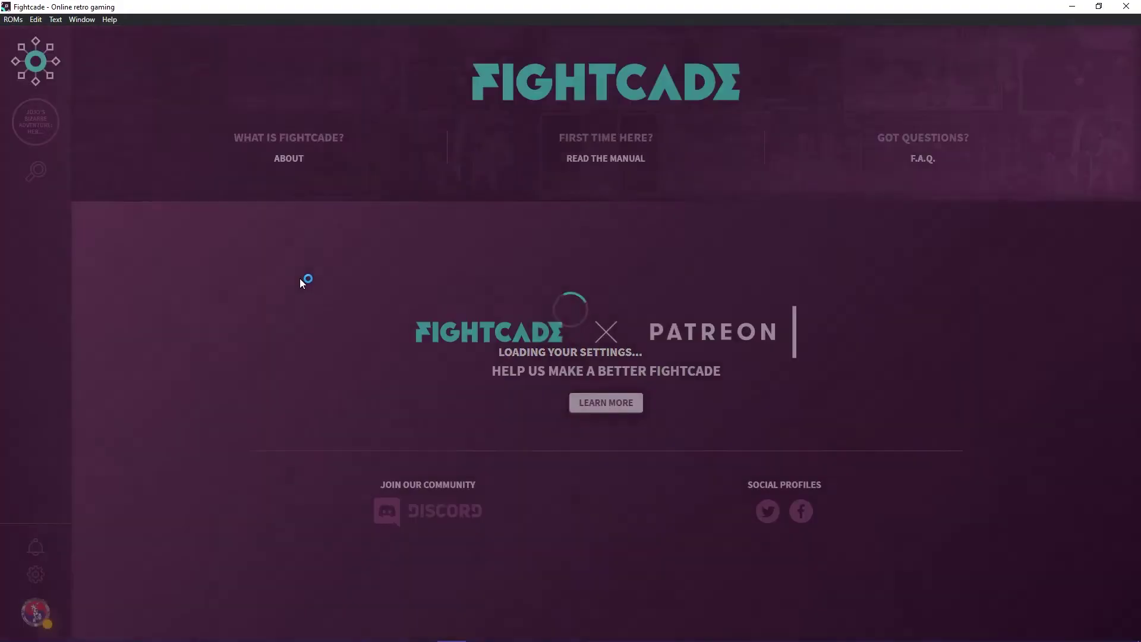
- Start a JoJo HFTF training session, dismiss the ROM warning, and maximize the emulator
{"action": "left_click", "coordinate": [37, 123]}
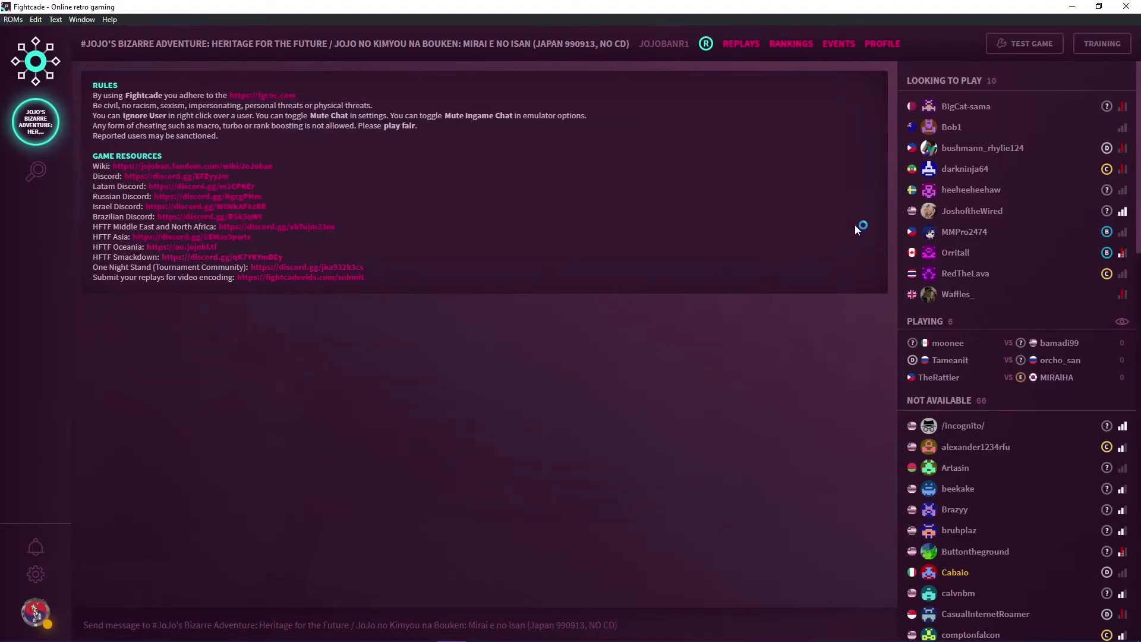
{"action": "left_click", "coordinate": [1097, 43]}
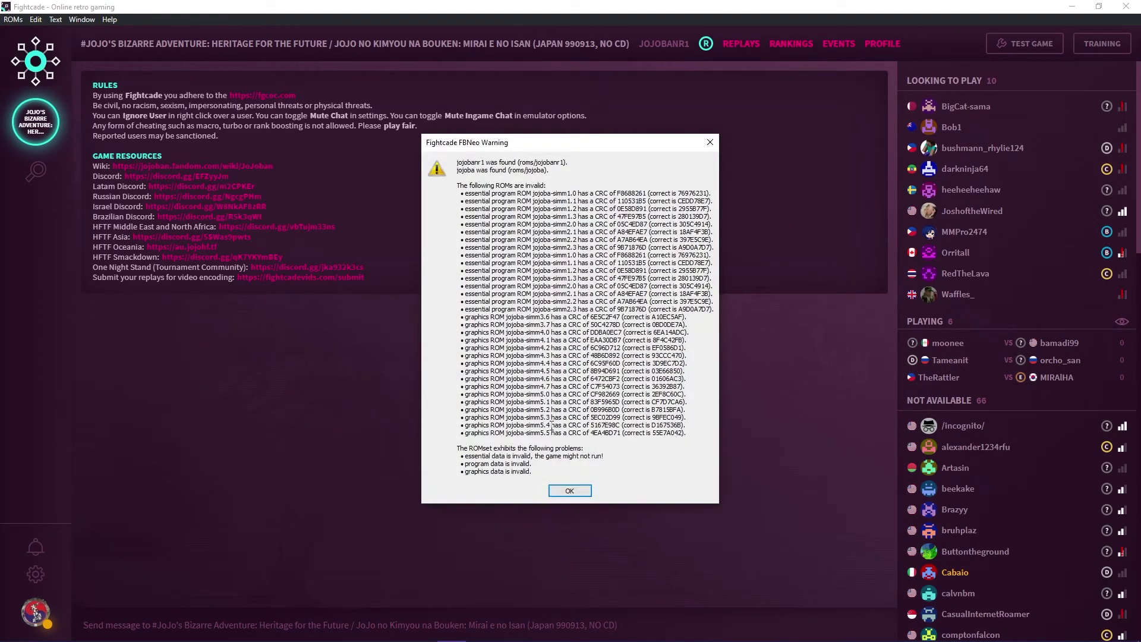
{"action": "left_click", "coordinate": [583, 494]}
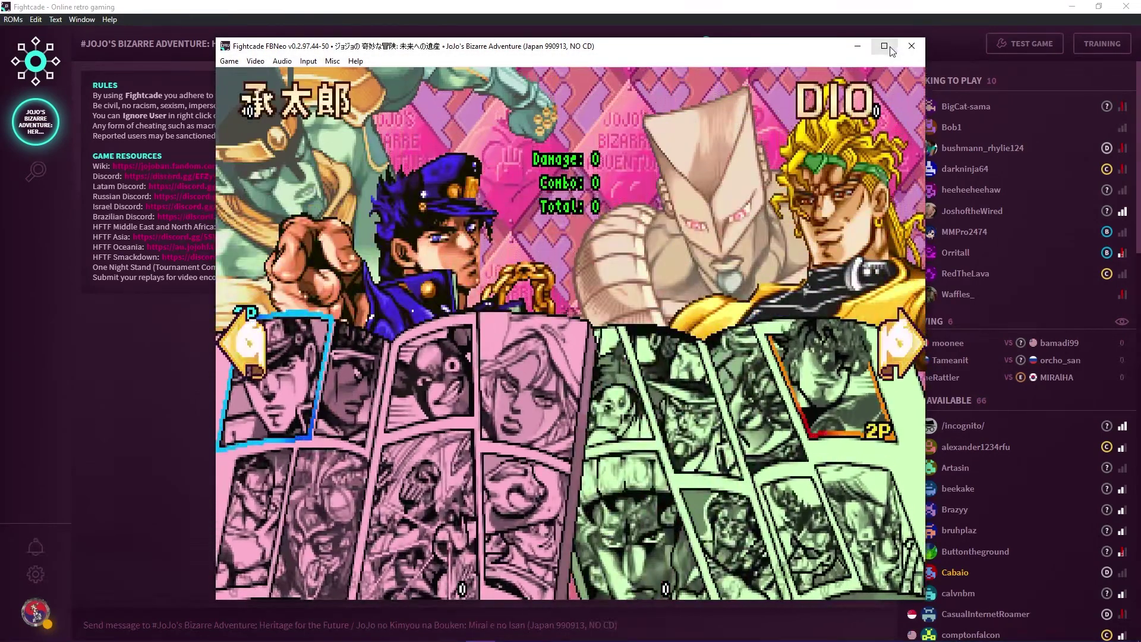
{"action": "left_click", "coordinate": [885, 46]}
- Pick DIO for player 1 and the alternate Jacket DIO for player 2
{"action": "key", "text": "Right"}
{"action": "key", "text": "Right"}
{"action": "key", "text": "Right"}
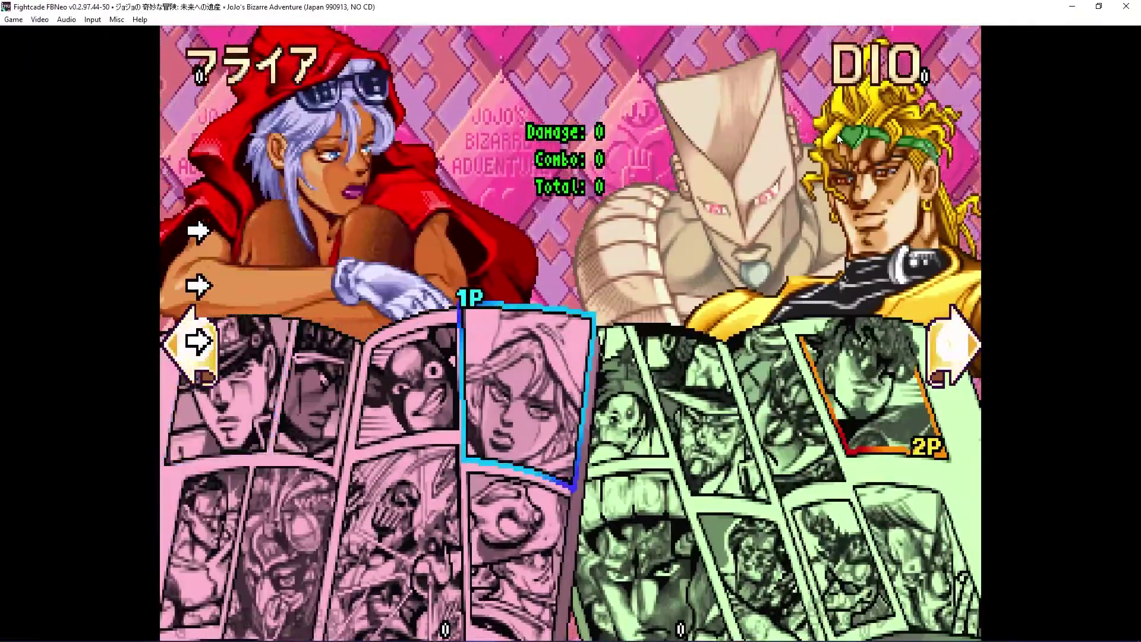
{"action": "key", "text": "Right"}
{"action": "key", "text": "Right"}
{"action": "key", "text": "z"}
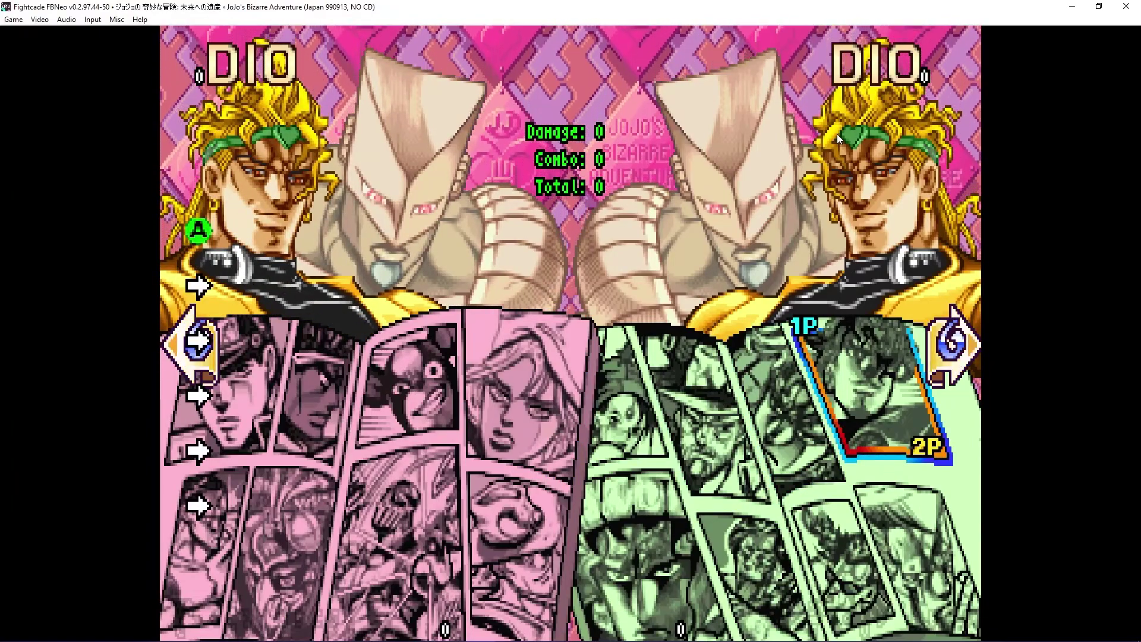
{"action": "key", "text": "z"}
{"action": "key", "text": "z"}
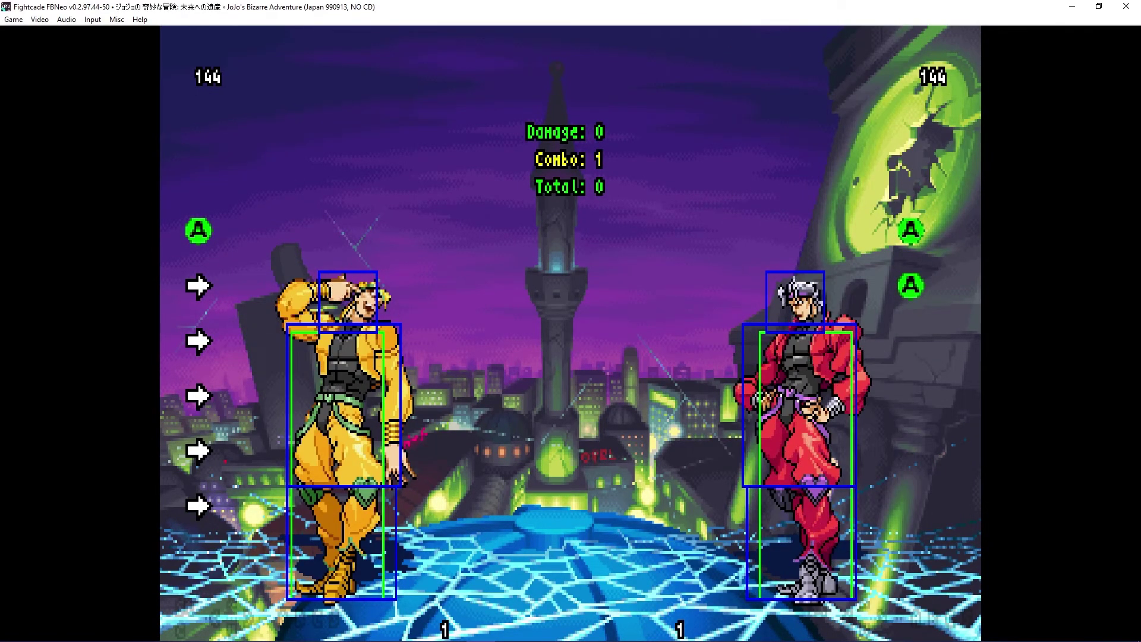
- Go through hftf-questions to the guides-and-training channel of the JJBAHFTF server
{"action": "scroll", "coordinate": [476, 385], "scroll_direction": "down", "scroll_amount": 1}
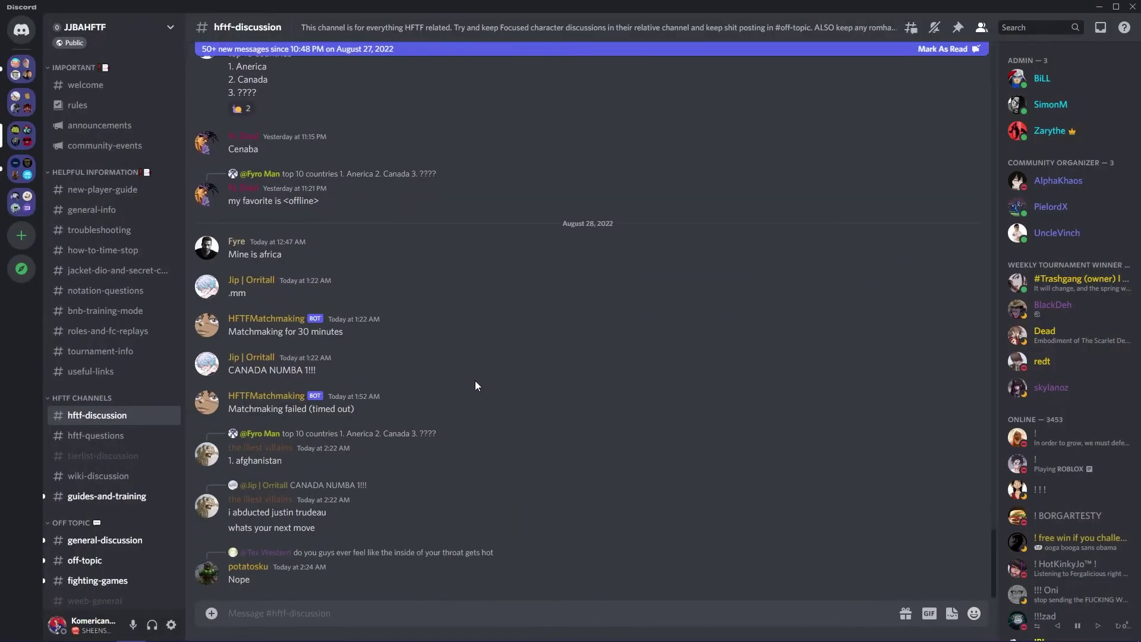
{"action": "left_click", "coordinate": [100, 441]}
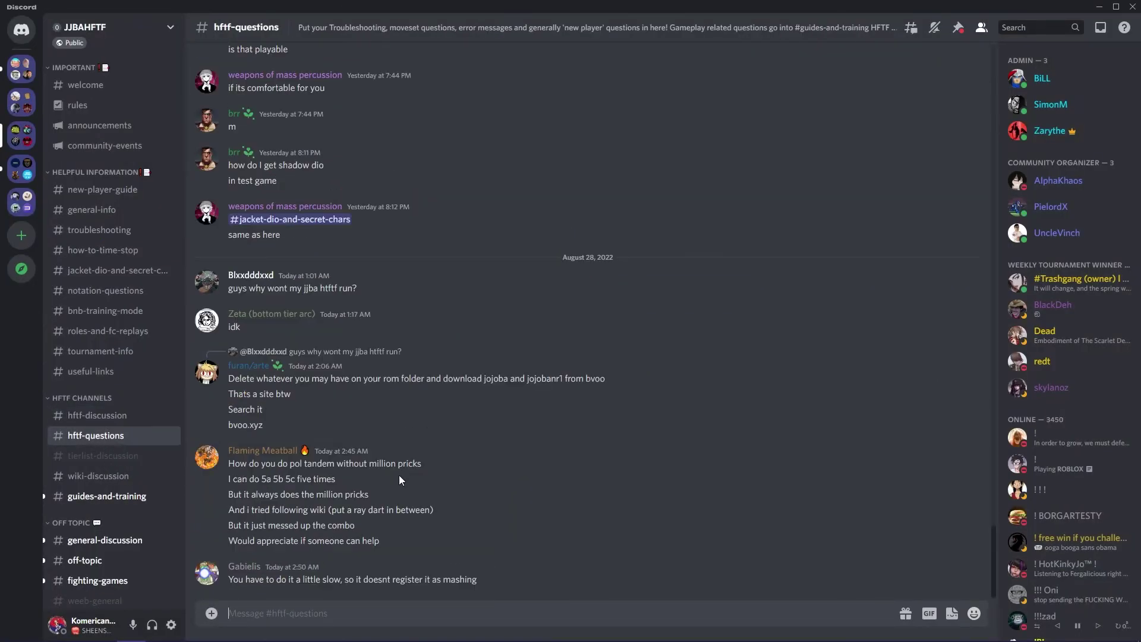
{"action": "left_click", "coordinate": [119, 497]}
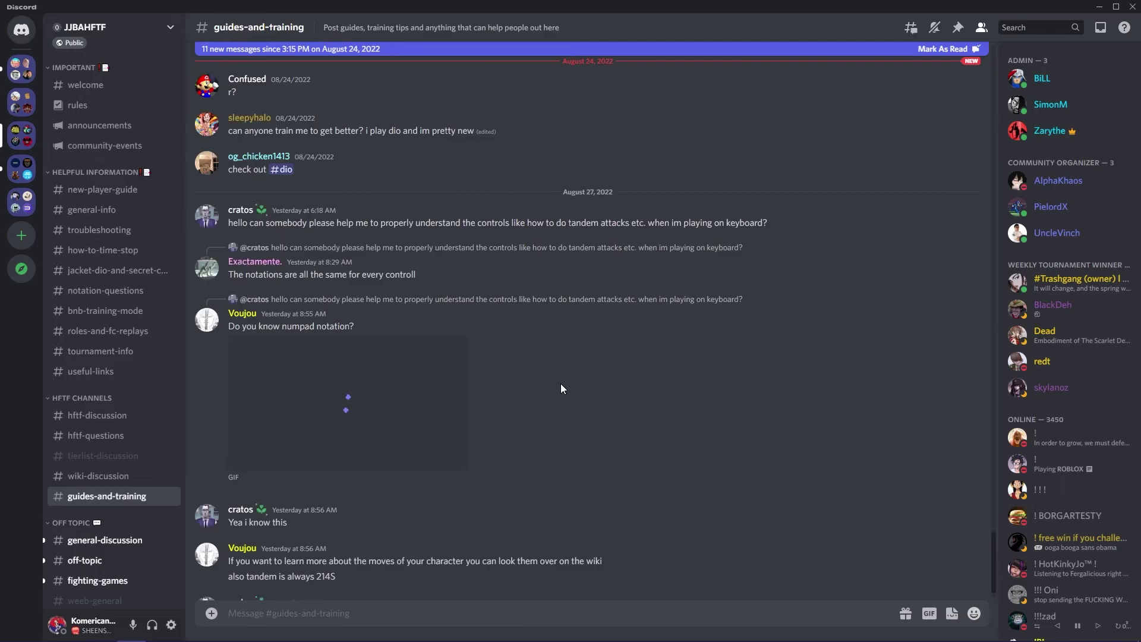